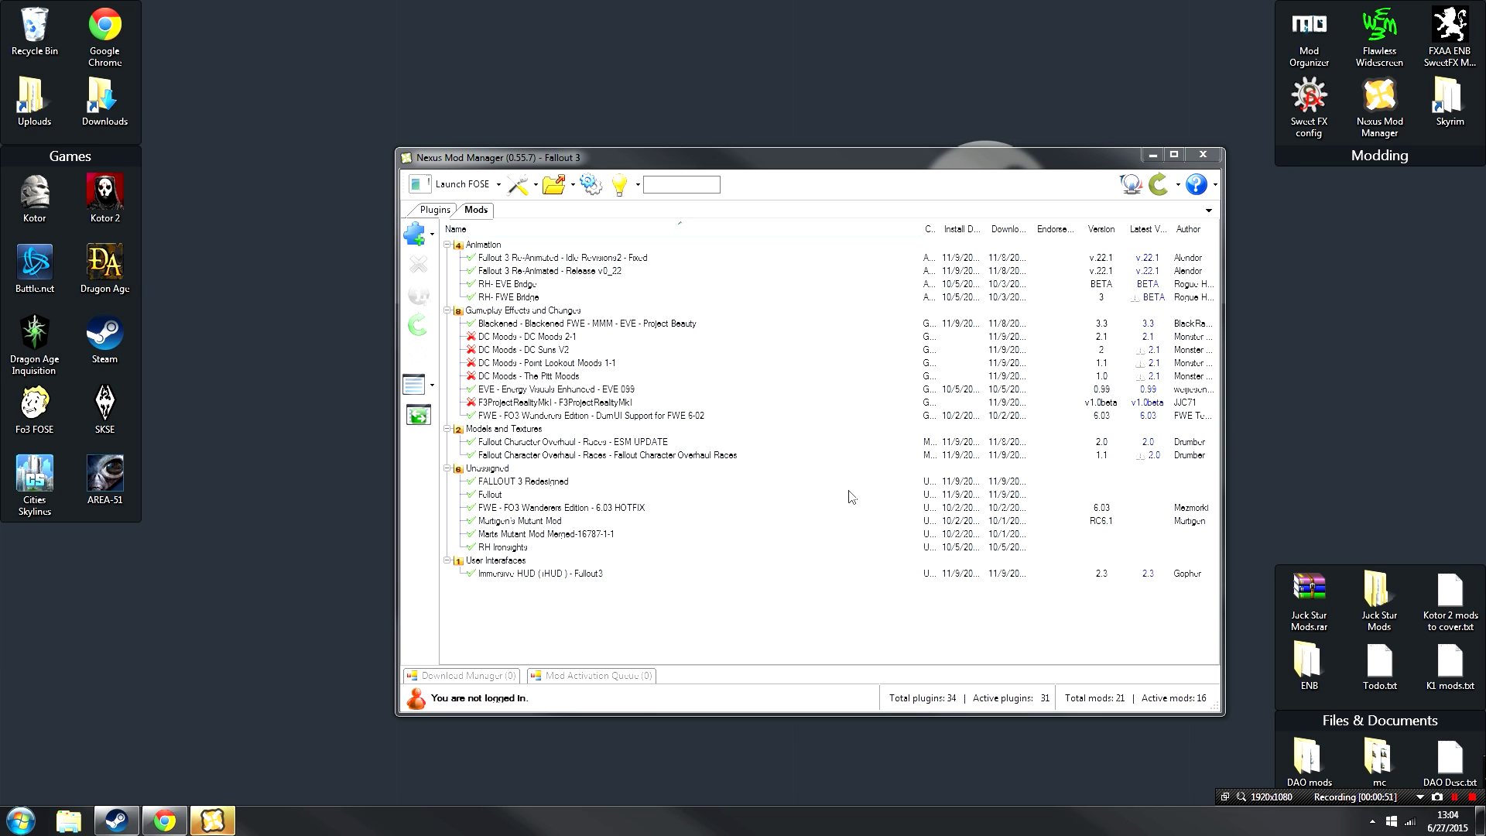
Open Nexus Mod Manager's mods folder for Fallout 3 in Explorer and look through its mod archives.
click(562, 190)
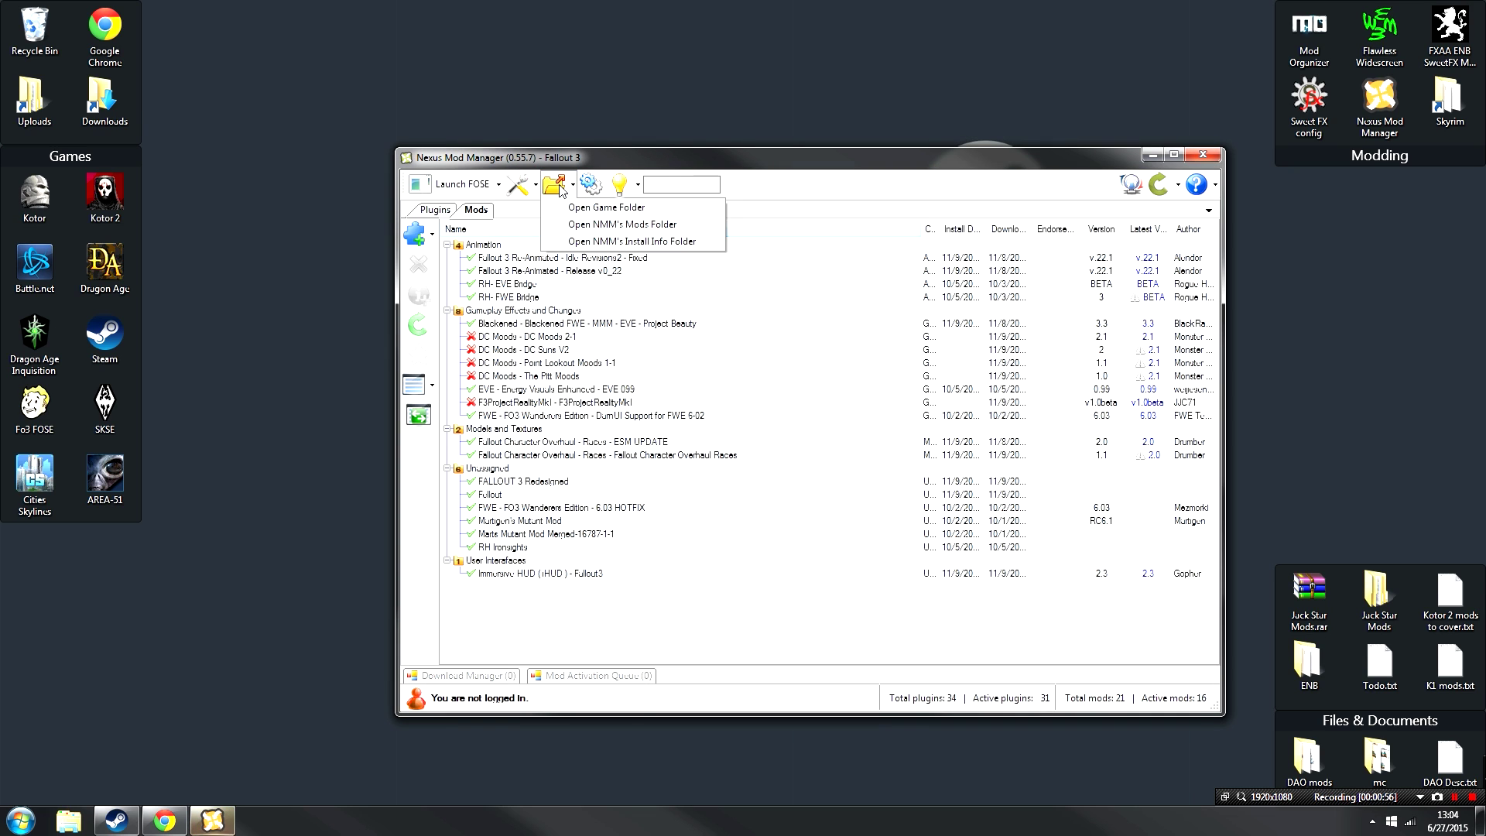
click(604, 225)
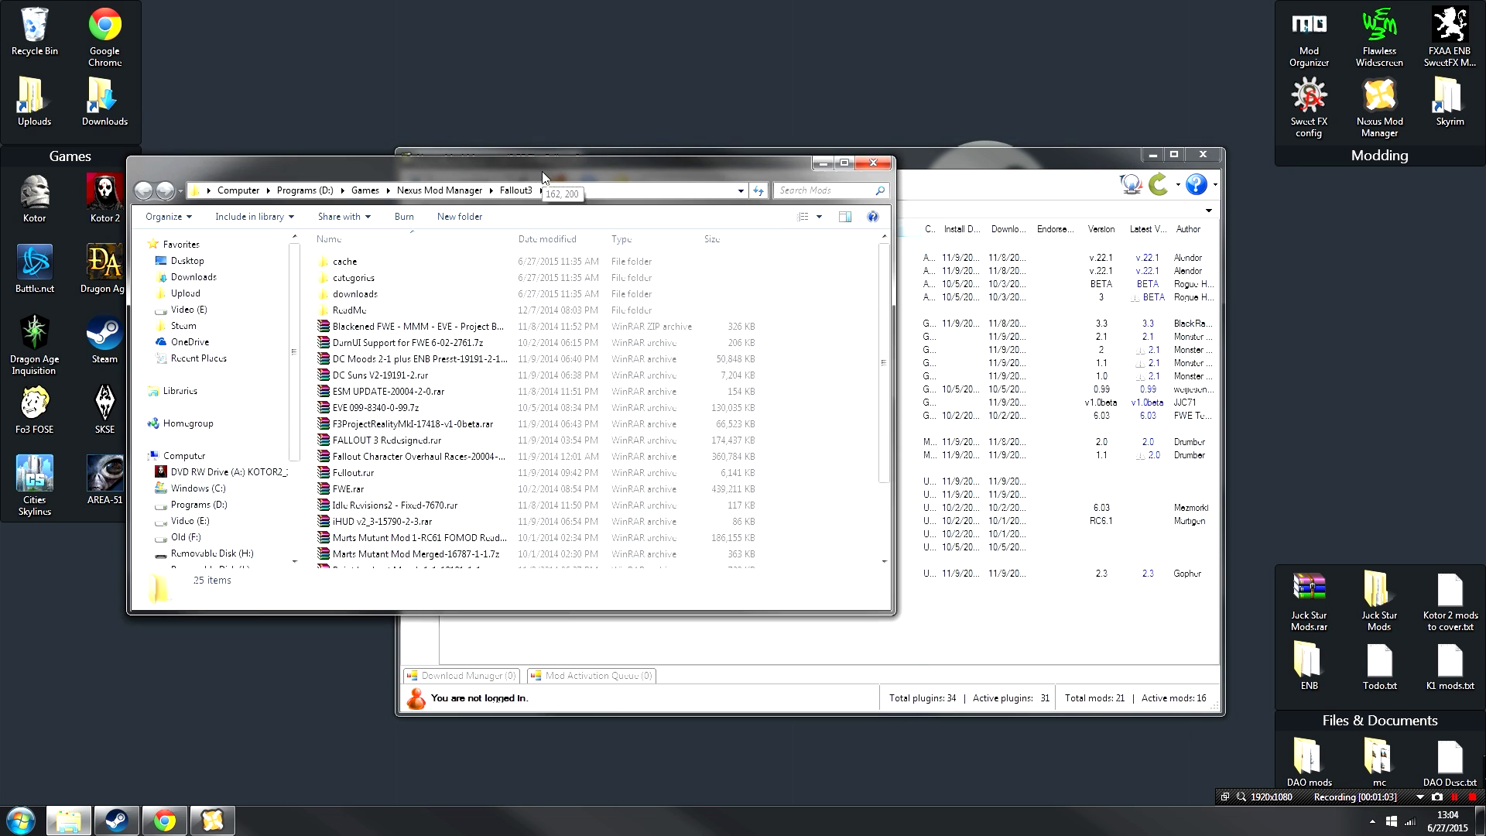
scroll(546, 383, up, 2)
scroll(542, 390, down, 2)
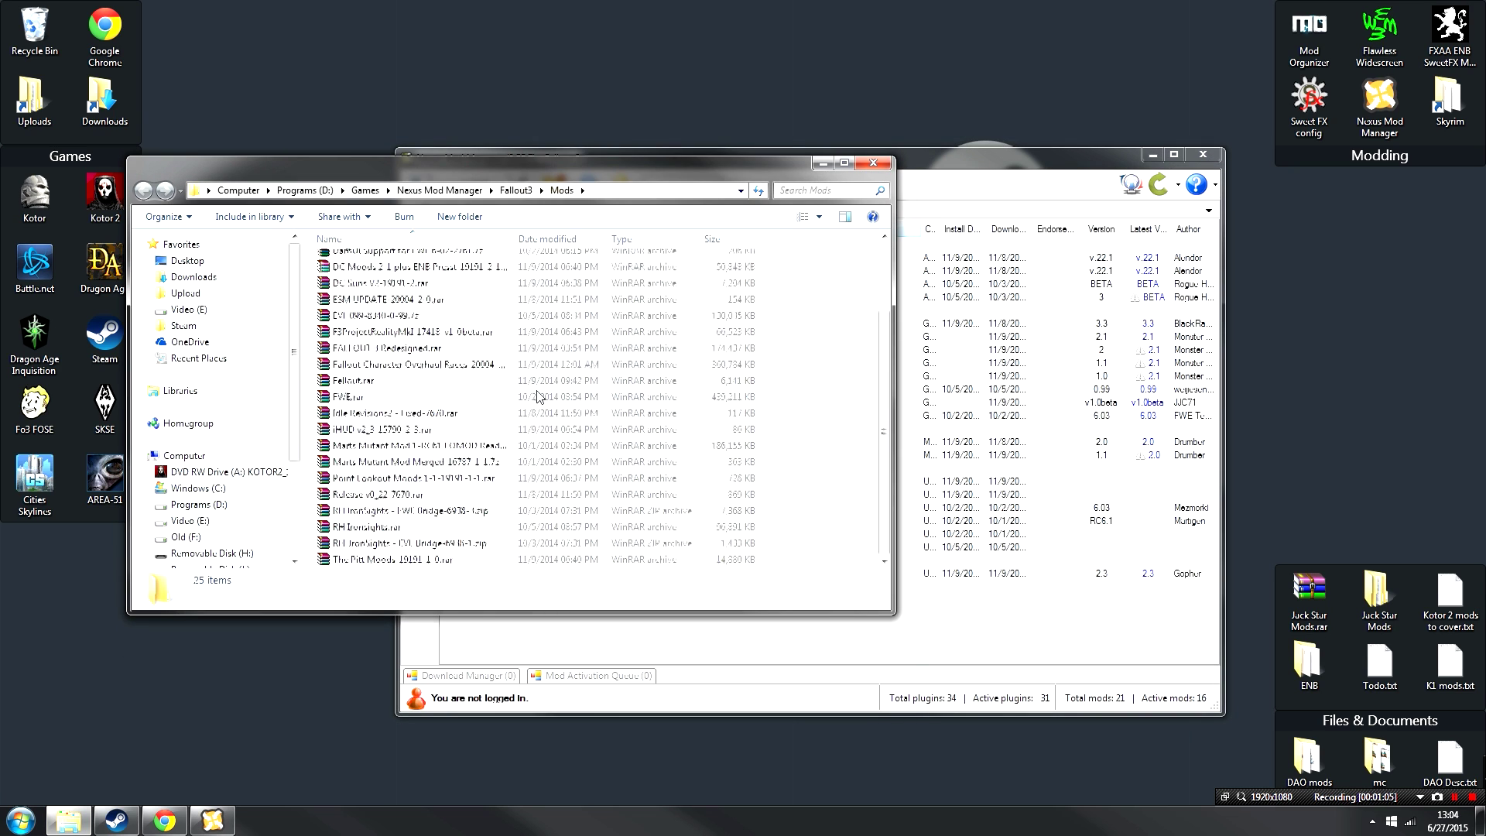
scroll(512, 339, up, 2)
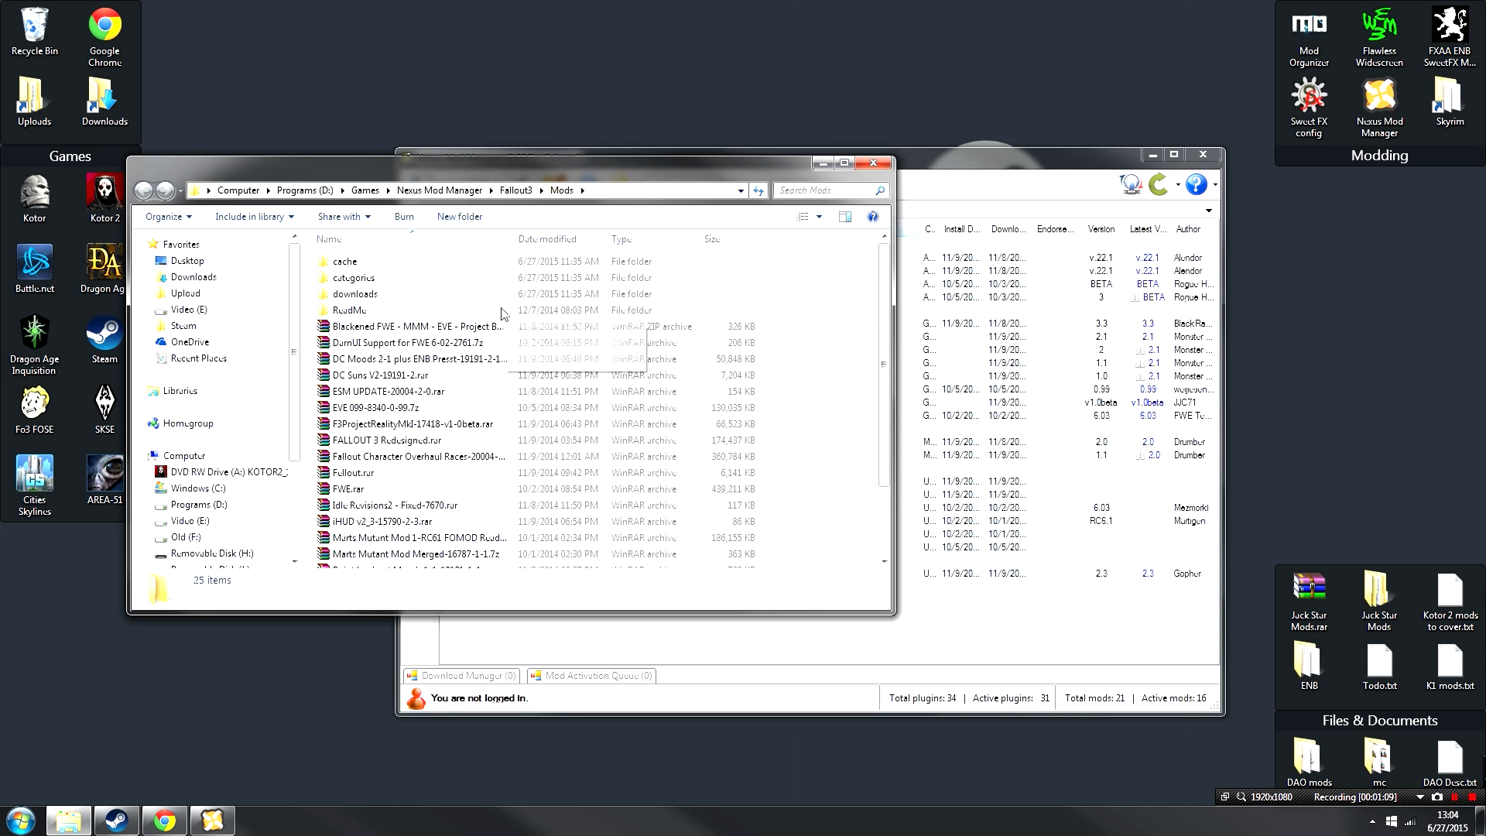
scroll(499, 319, down, 1)
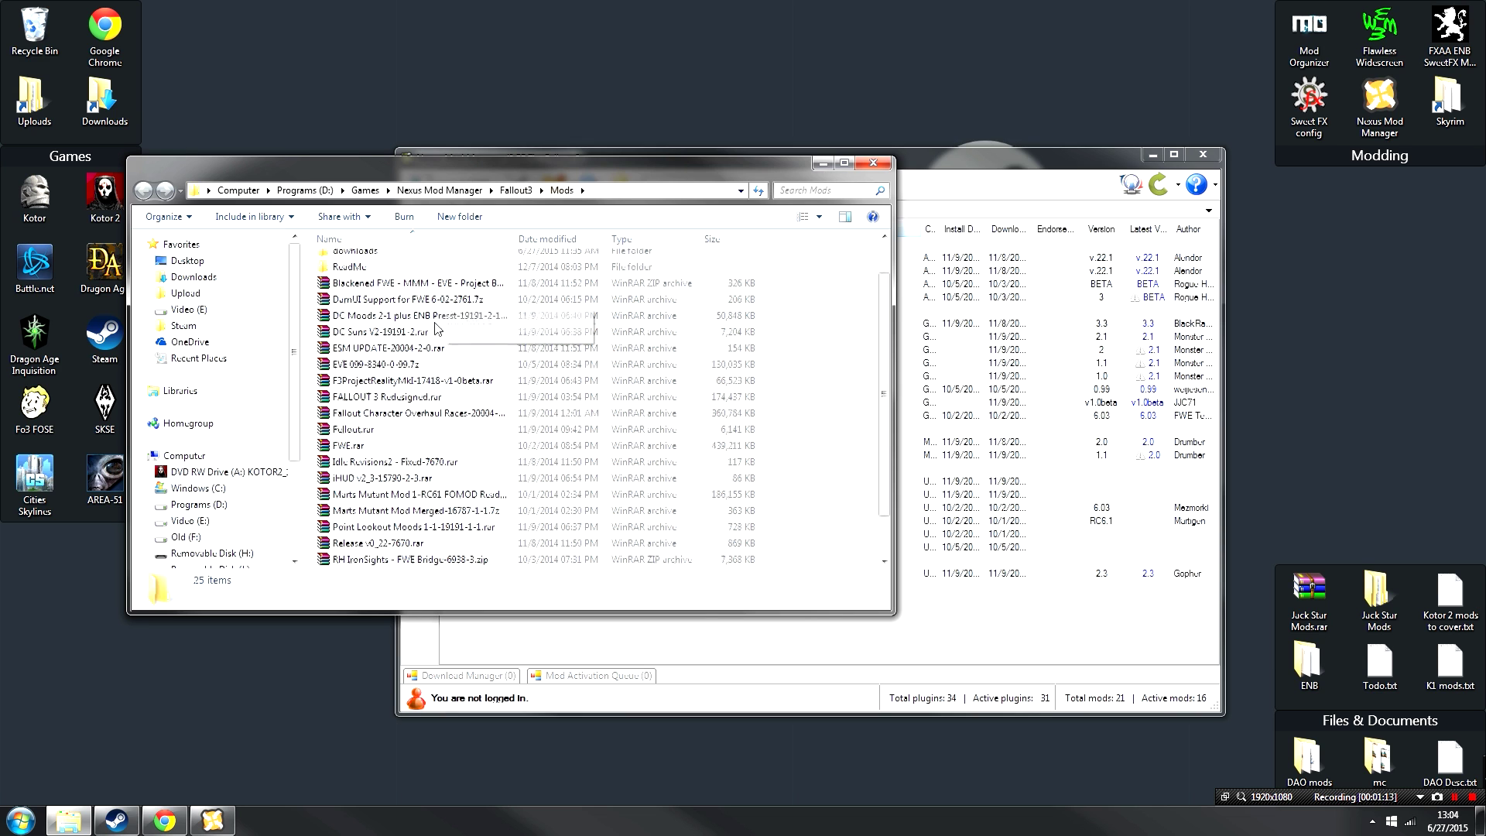
scroll(449, 314, down, 1)
scroll(449, 333, up, 2)
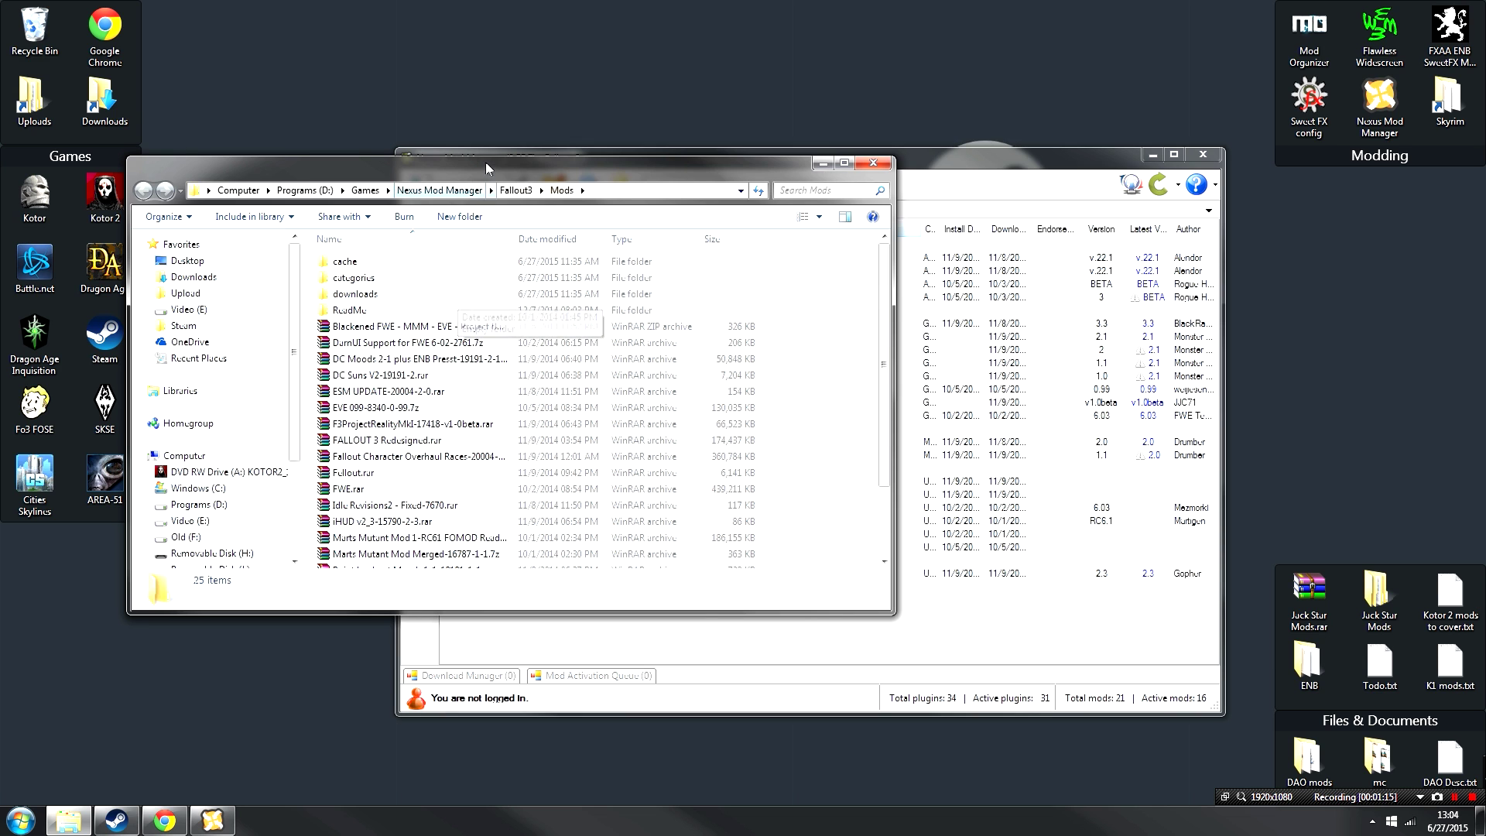
Check the contents of the downloads subfolder and return to the Mods folder.
drag(480, 165, 739, 179)
double_click(623, 308)
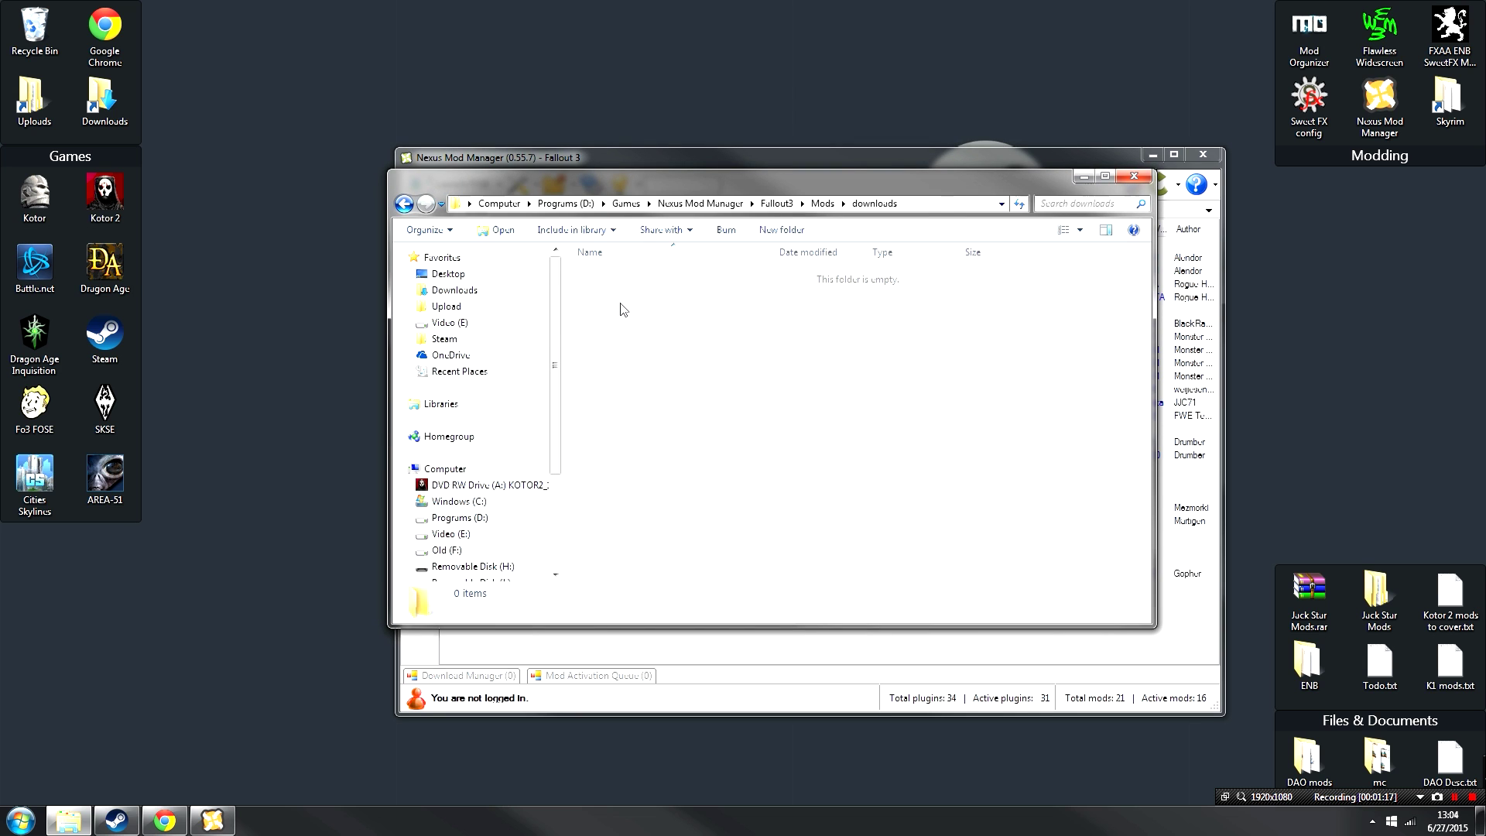
click(404, 204)
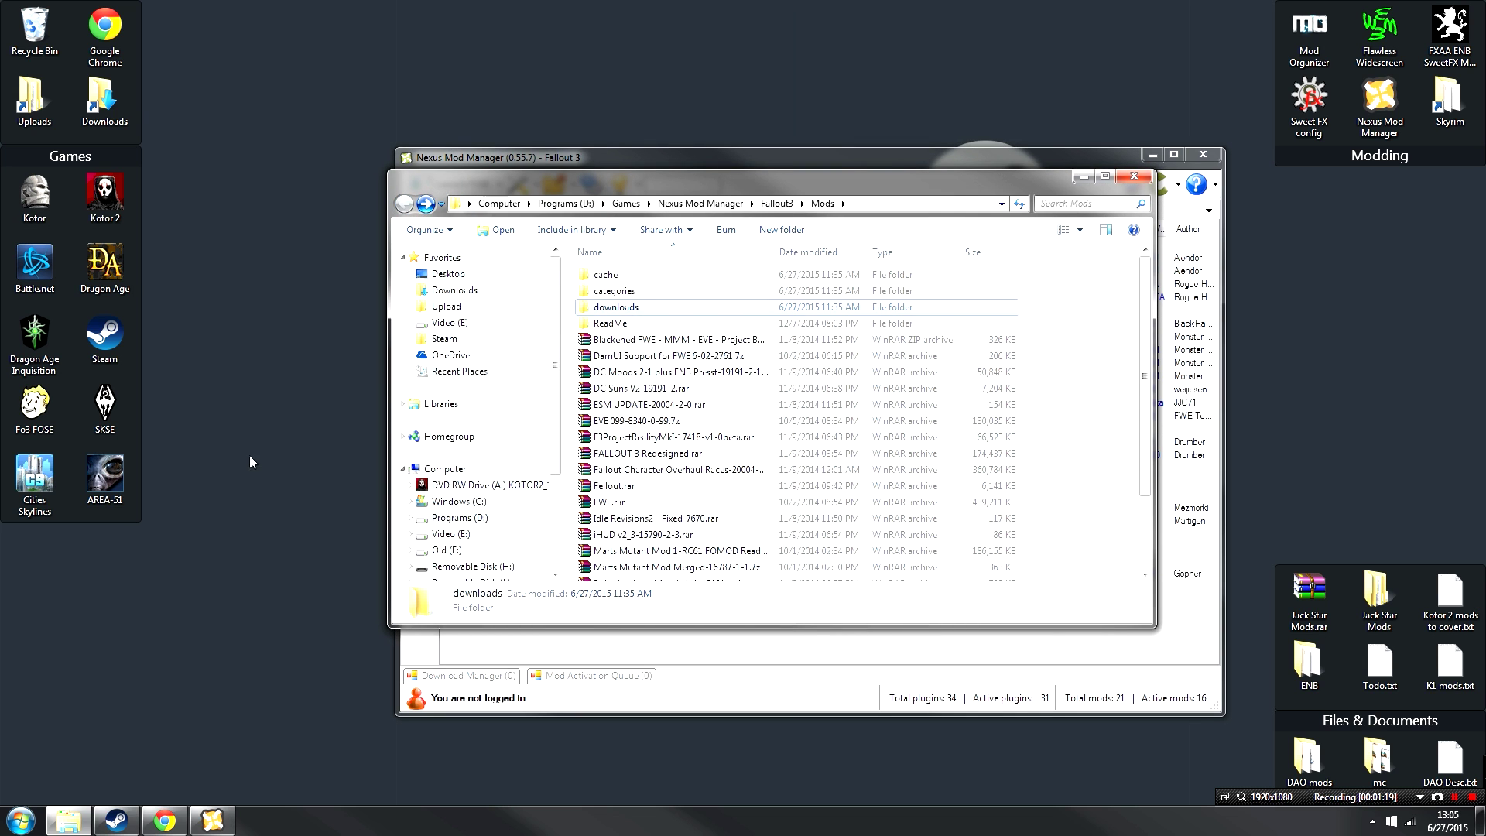
Create a new folder on the desktop and name it "fo3 mods".
right_click(207, 491)
mouse_move(364, 423)
click(532, 431)
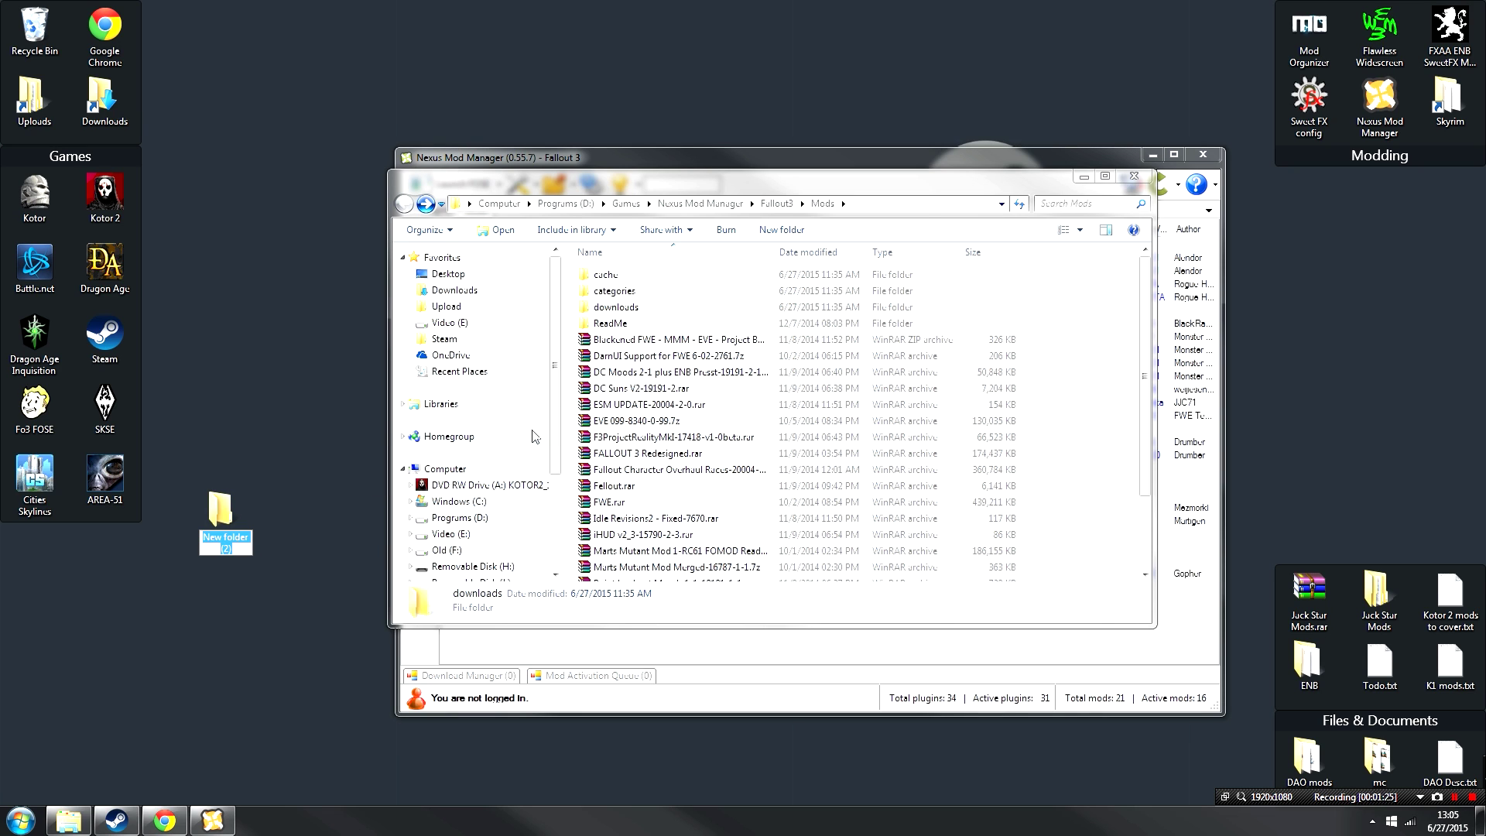
text(fo3)
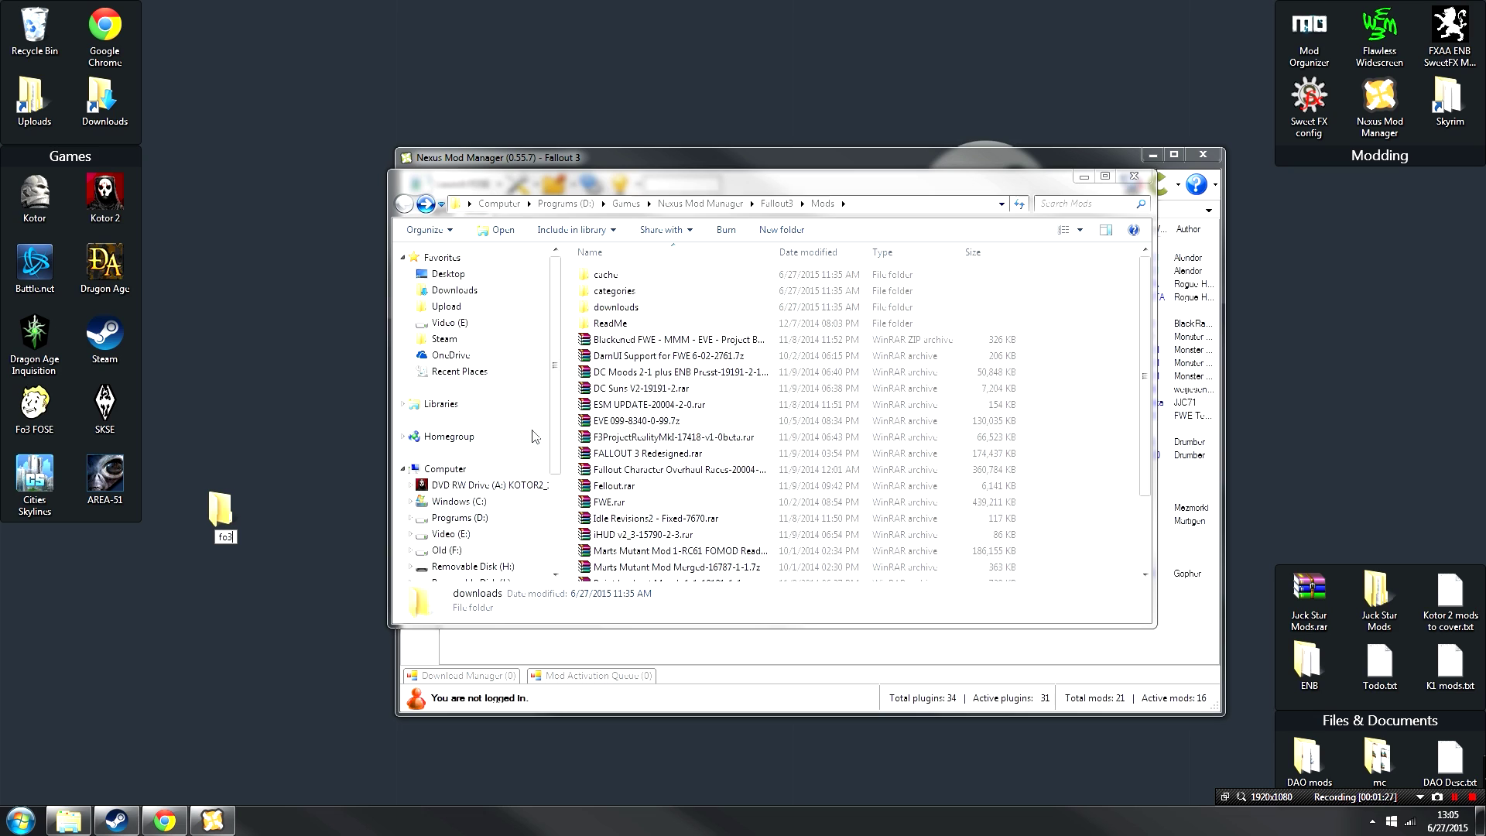
text( mods)
click(619, 339)
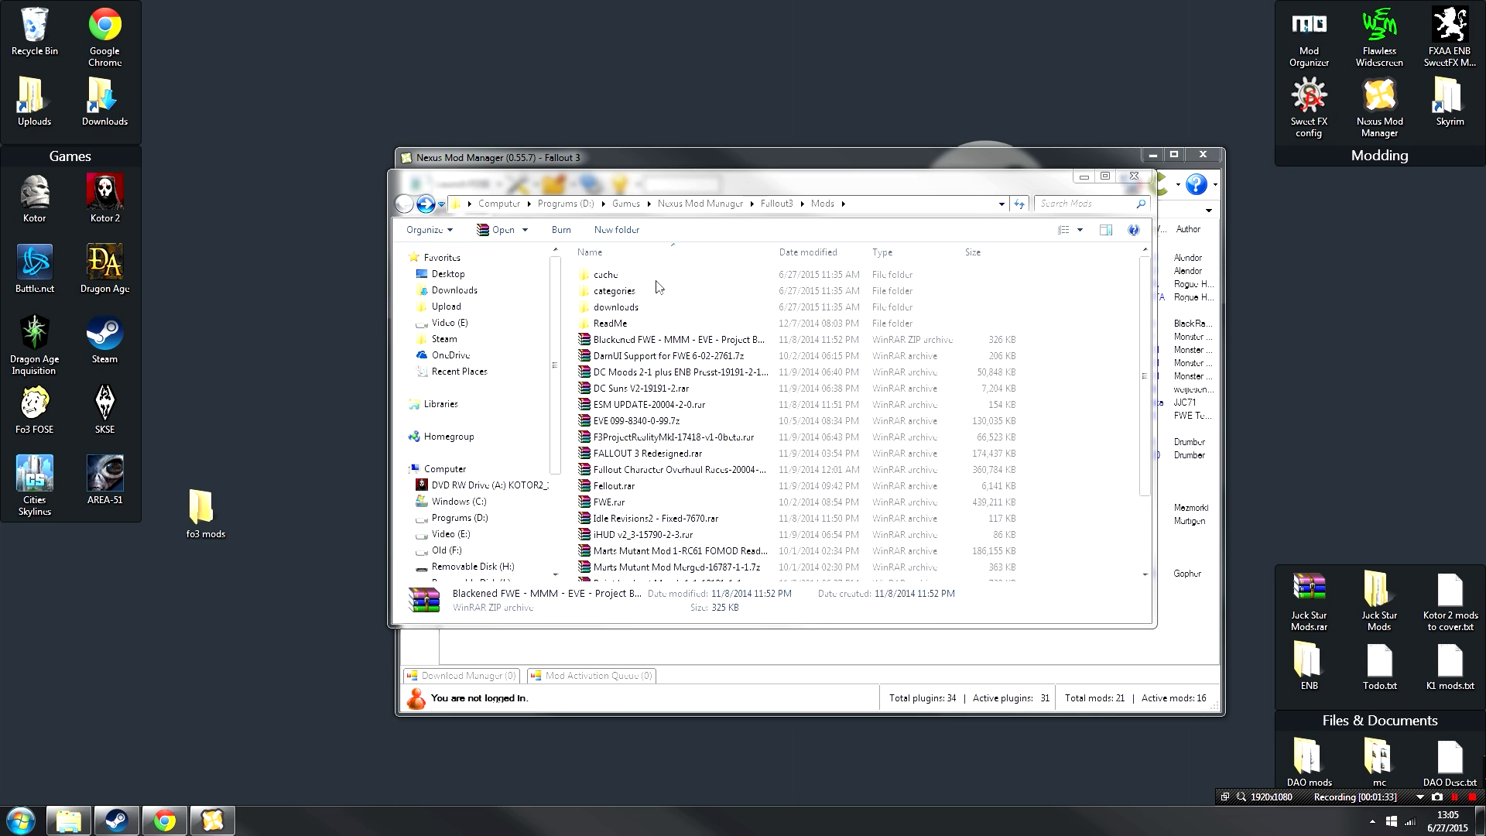
Copy all mod archives, from the Blackened zip through The Pitt Moods rar, into the fo3 mods folder on the desktop.
click(650, 341)
scroll(654, 356, down, 2)
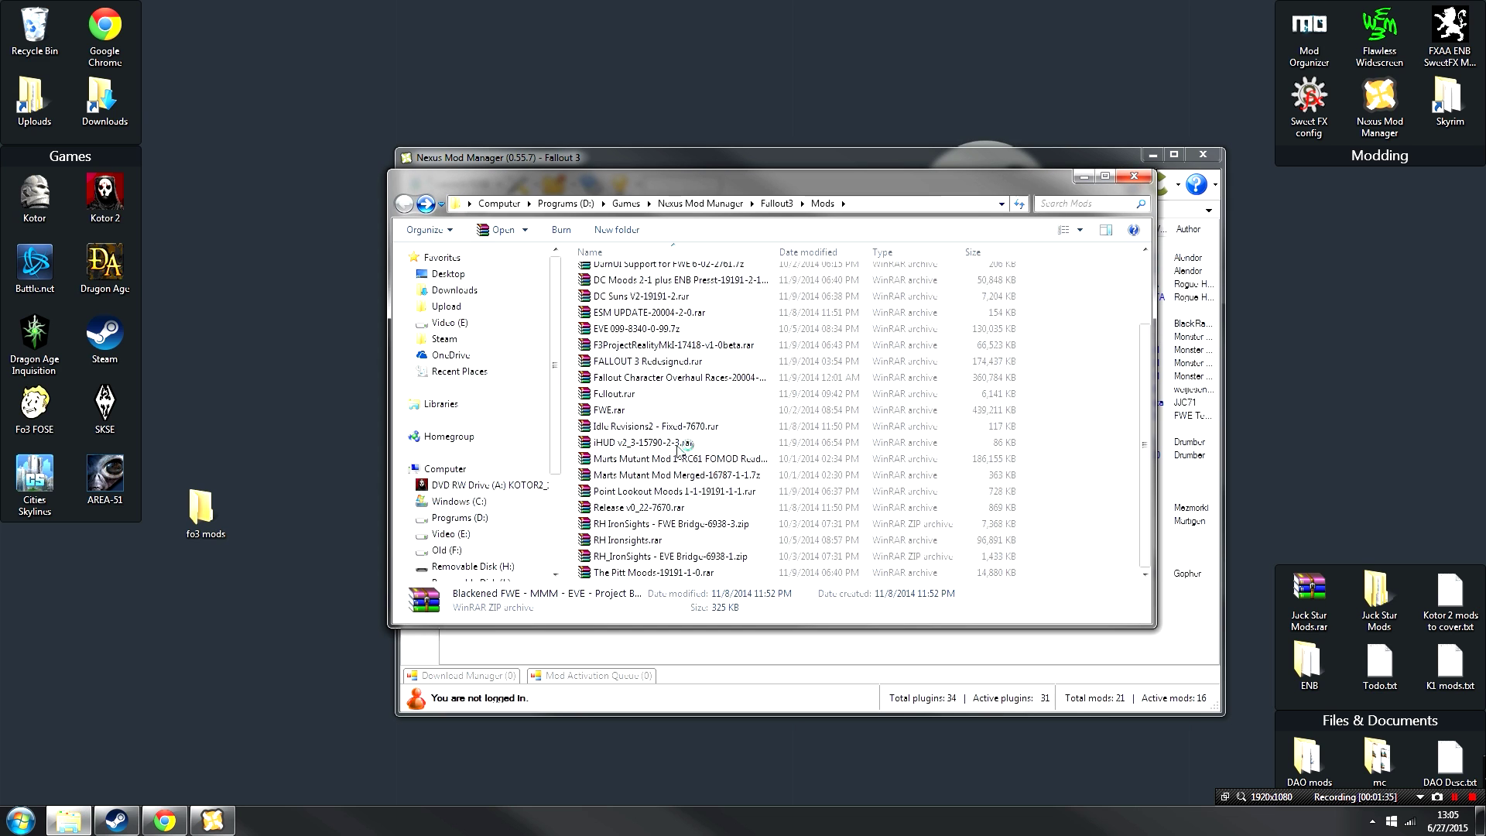
shift+click(668, 573)
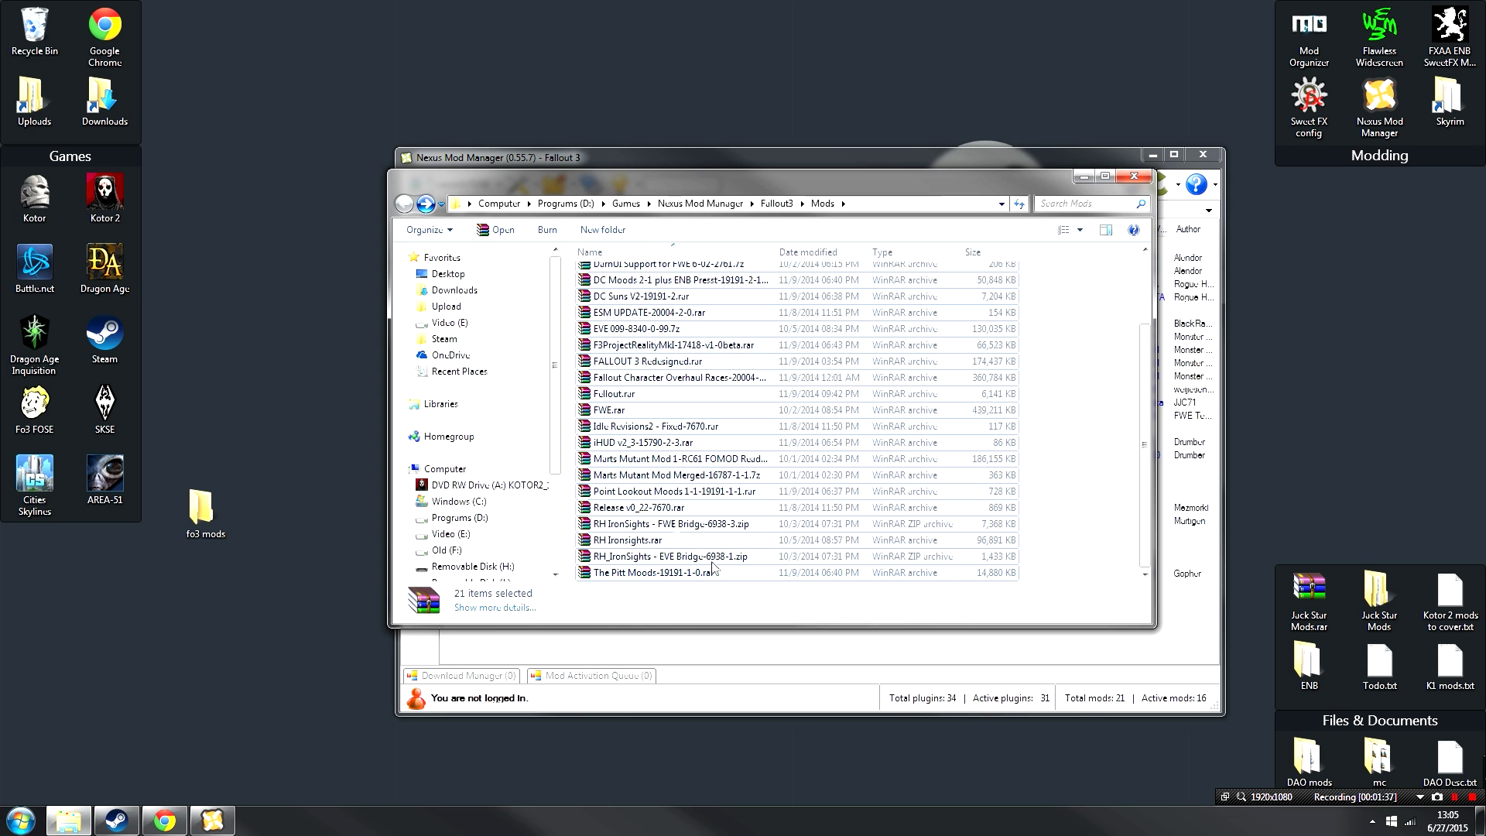
scroll(733, 403, up, 2)
scroll(733, 402, down, 2)
drag(733, 403, 210, 520)
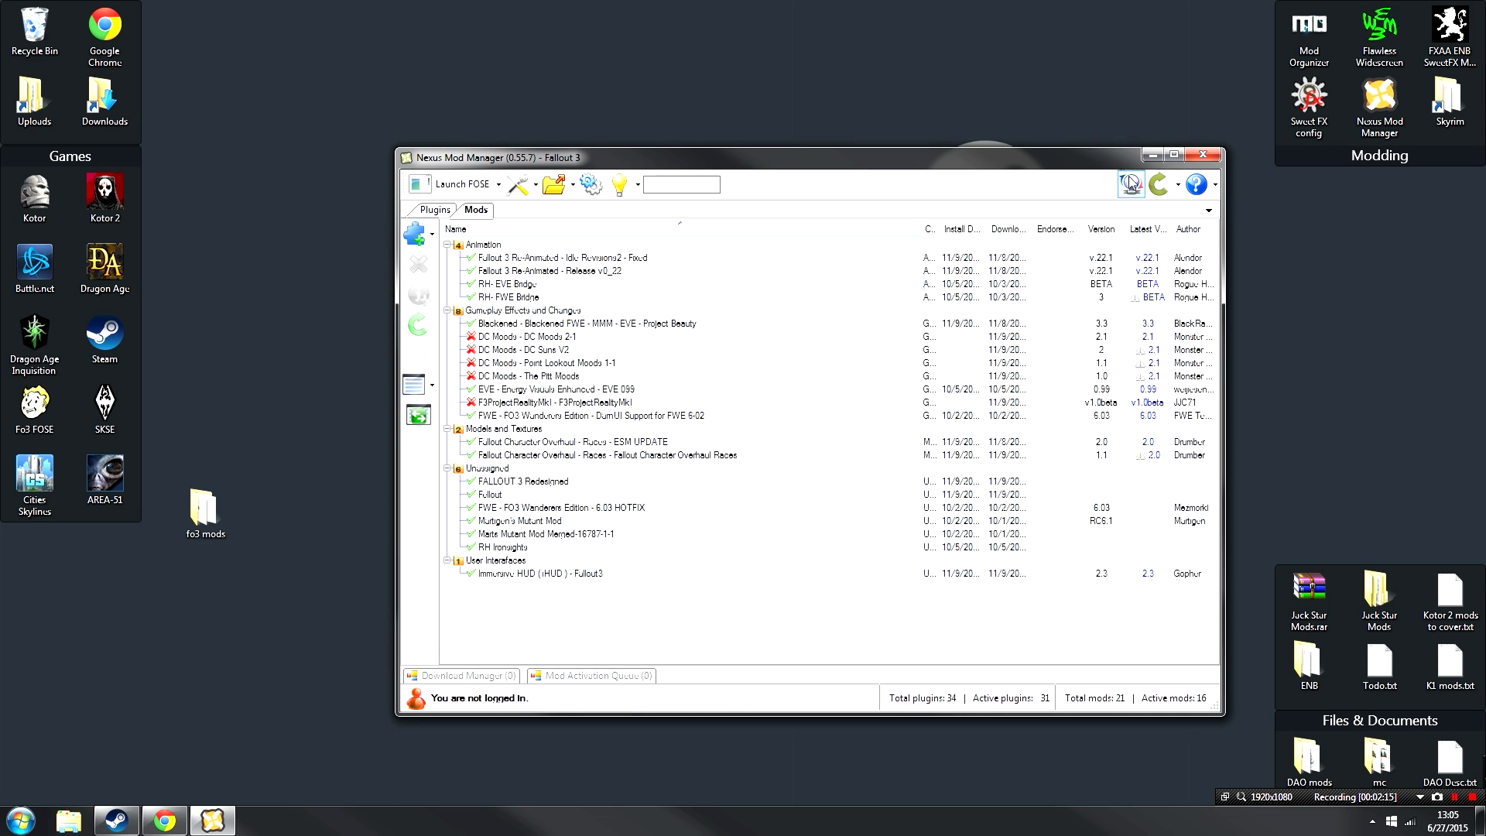
Deactivate the Animation category mods: Fallout 3 Re-Animated Release v0_22, RH-EVE Bridge, RH-FWE Bridge and Idle Revisions2 - Fixed.
click(569, 270)
click(414, 264)
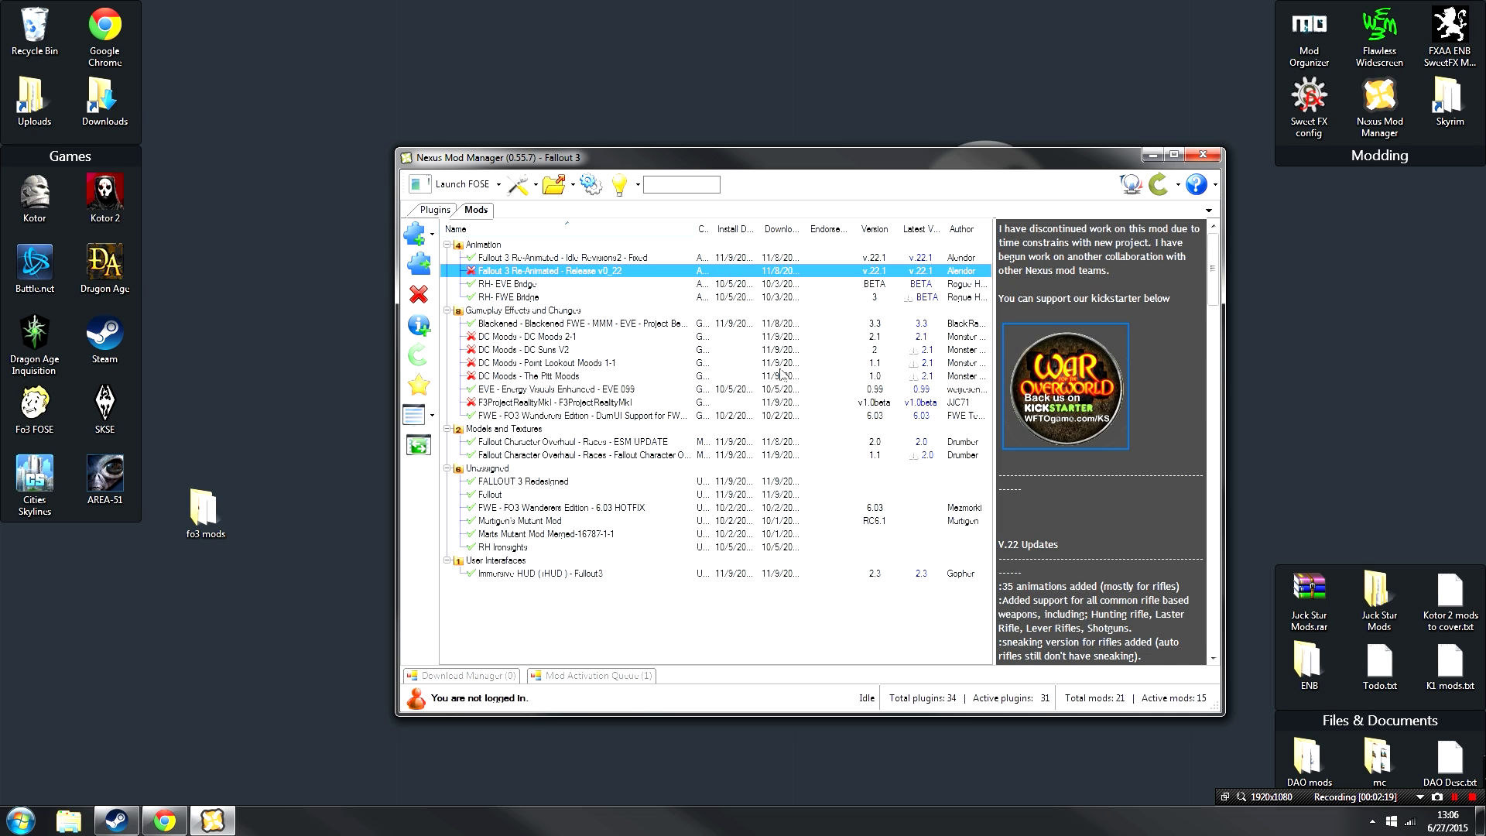
click(492, 284)
click(418, 264)
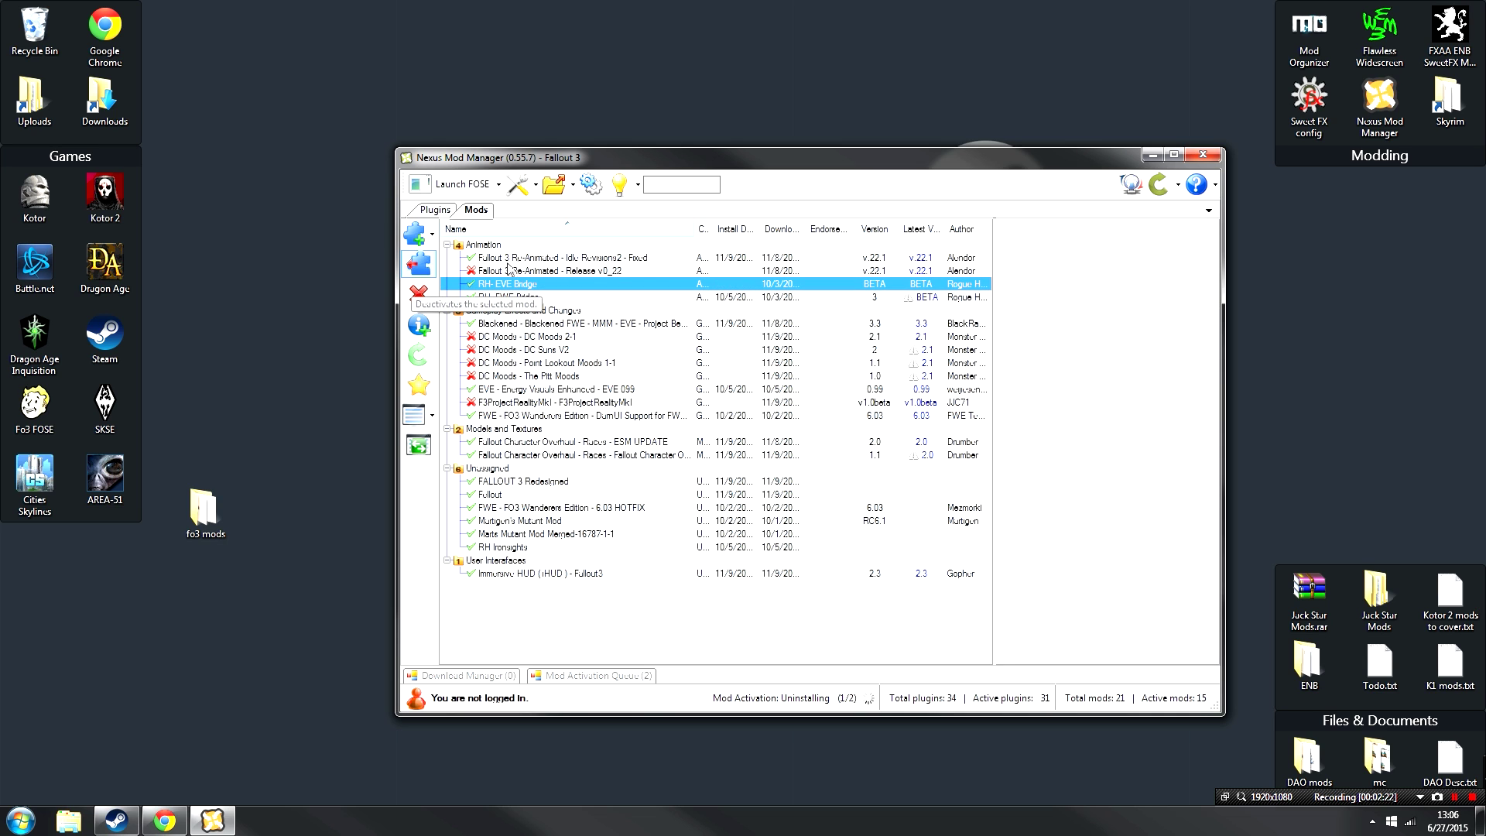
click(492, 297)
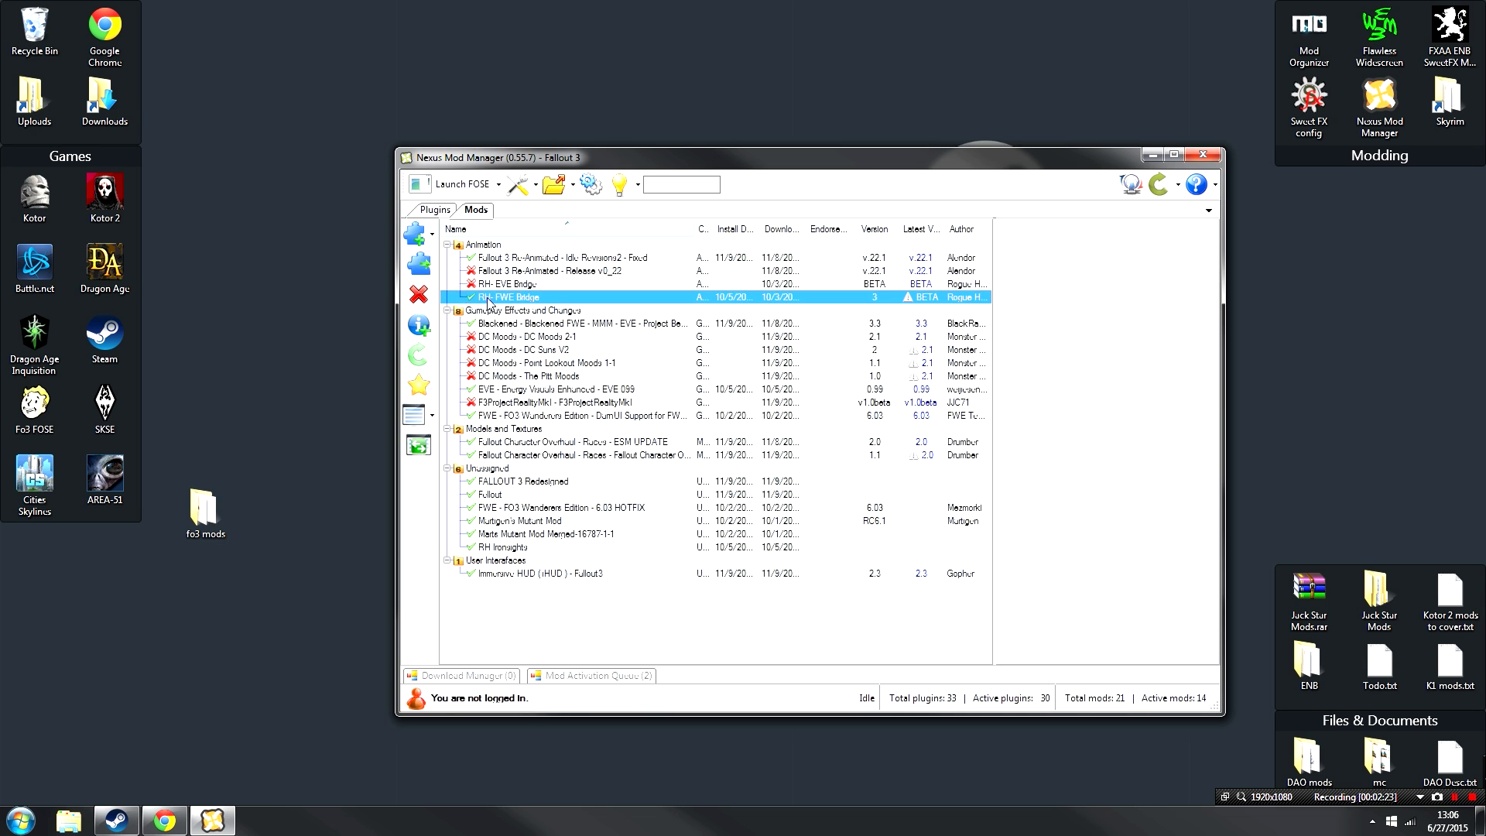
click(433, 274)
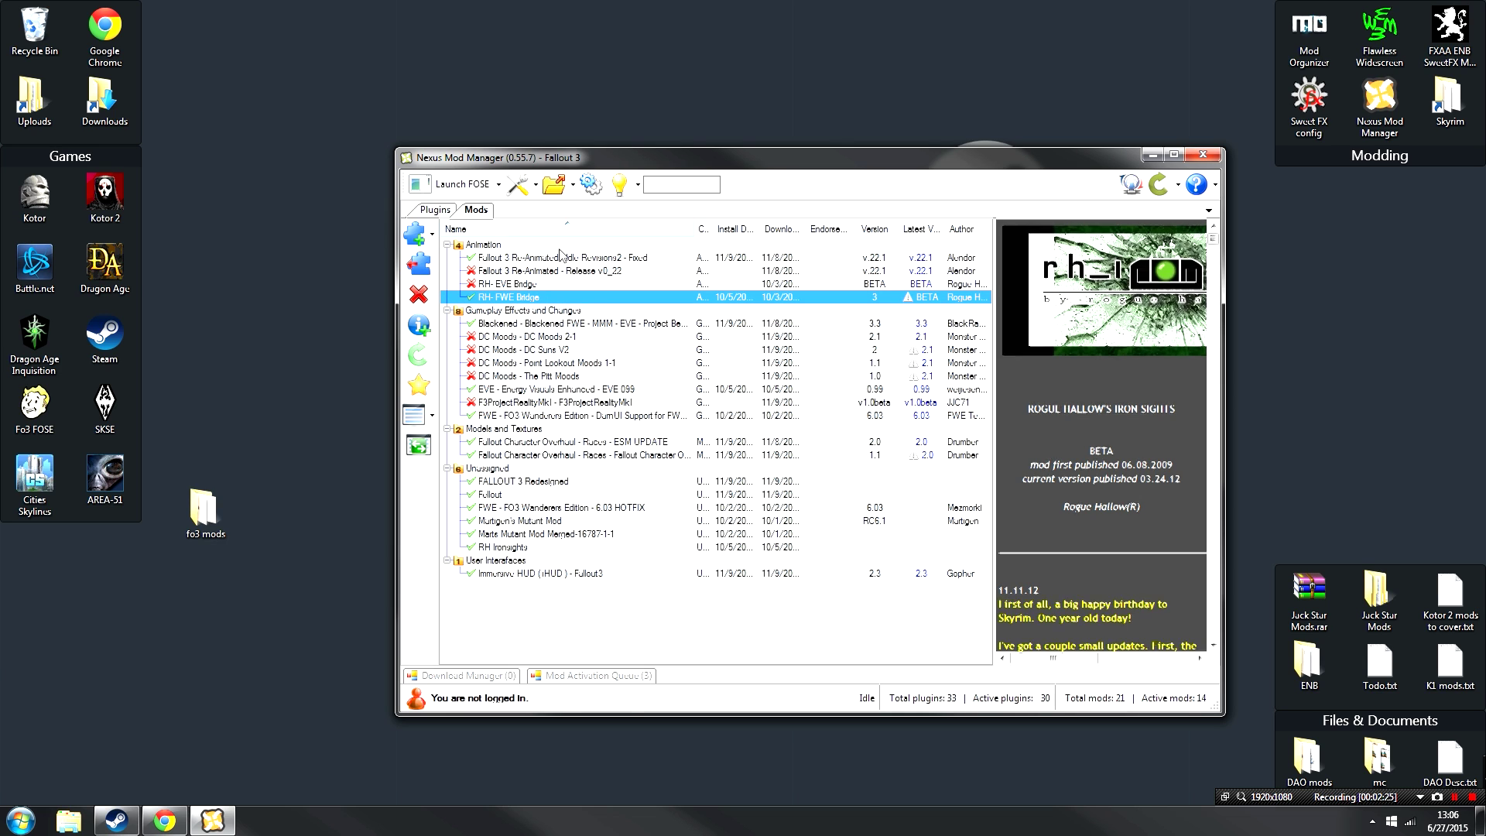
click(473, 257)
click(434, 262)
Deactivate the Blackened and EVE - Energy Visuals Enhanced mods in the Gameplay Effects and Changes category.
click(447, 322)
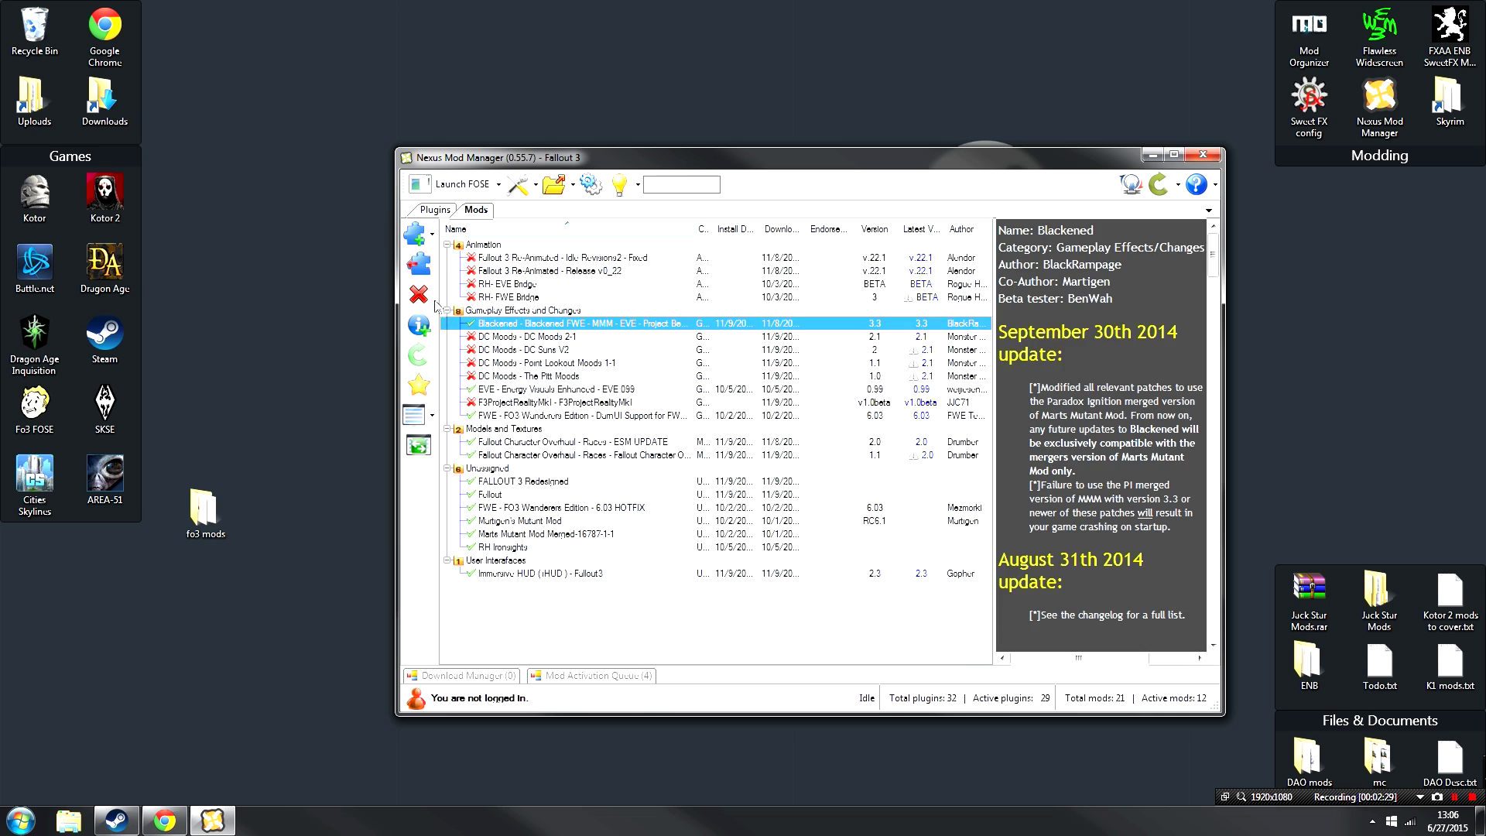
click(420, 264)
click(501, 389)
click(420, 264)
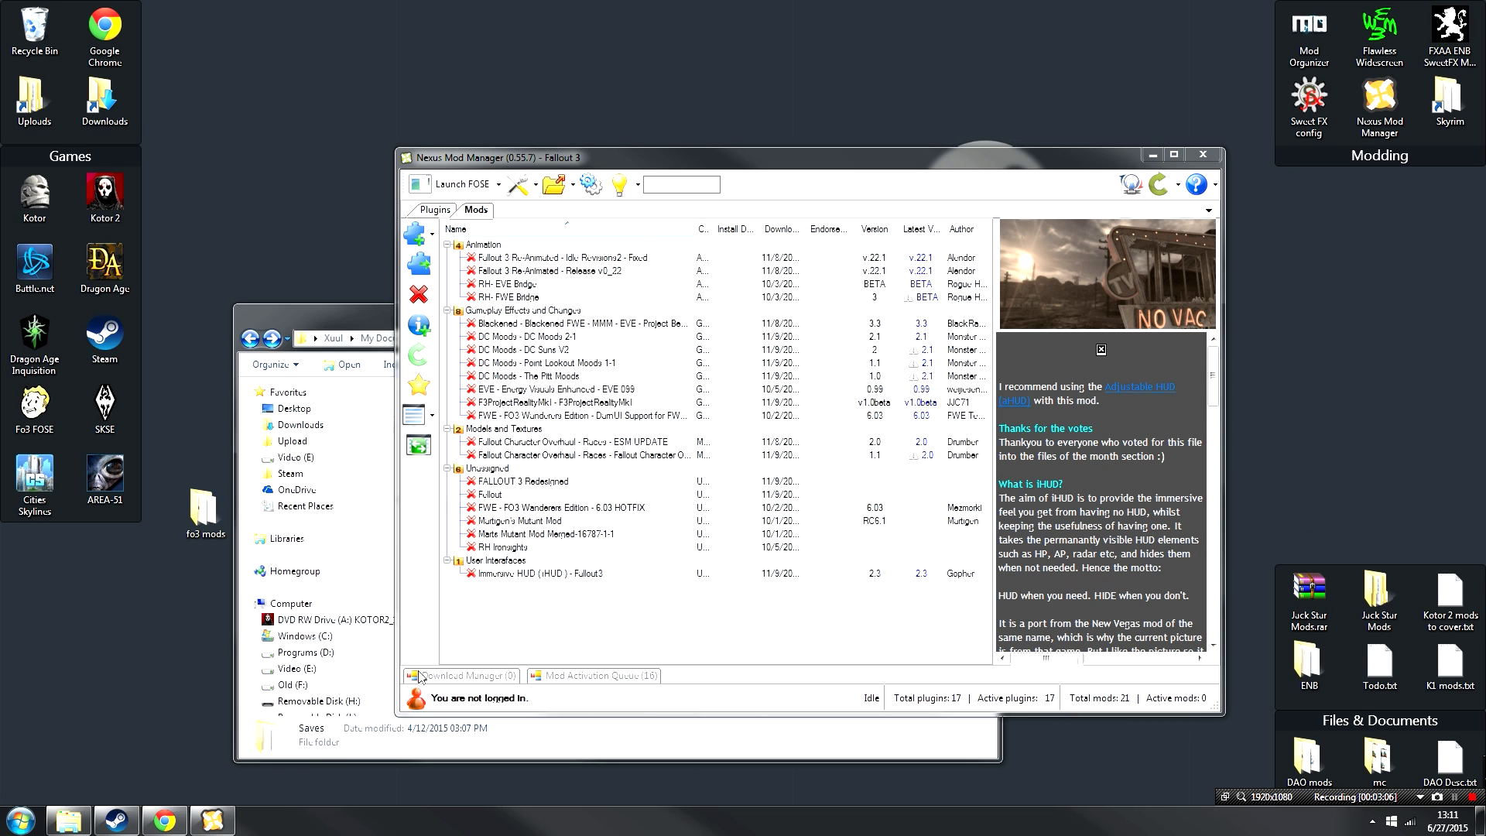
Delete FALLOUT.INI, FalloutPrefs.ini, RendererInfo.txt and the Saves folder from the my games\Fallout3 documents folder.
click(342, 314)
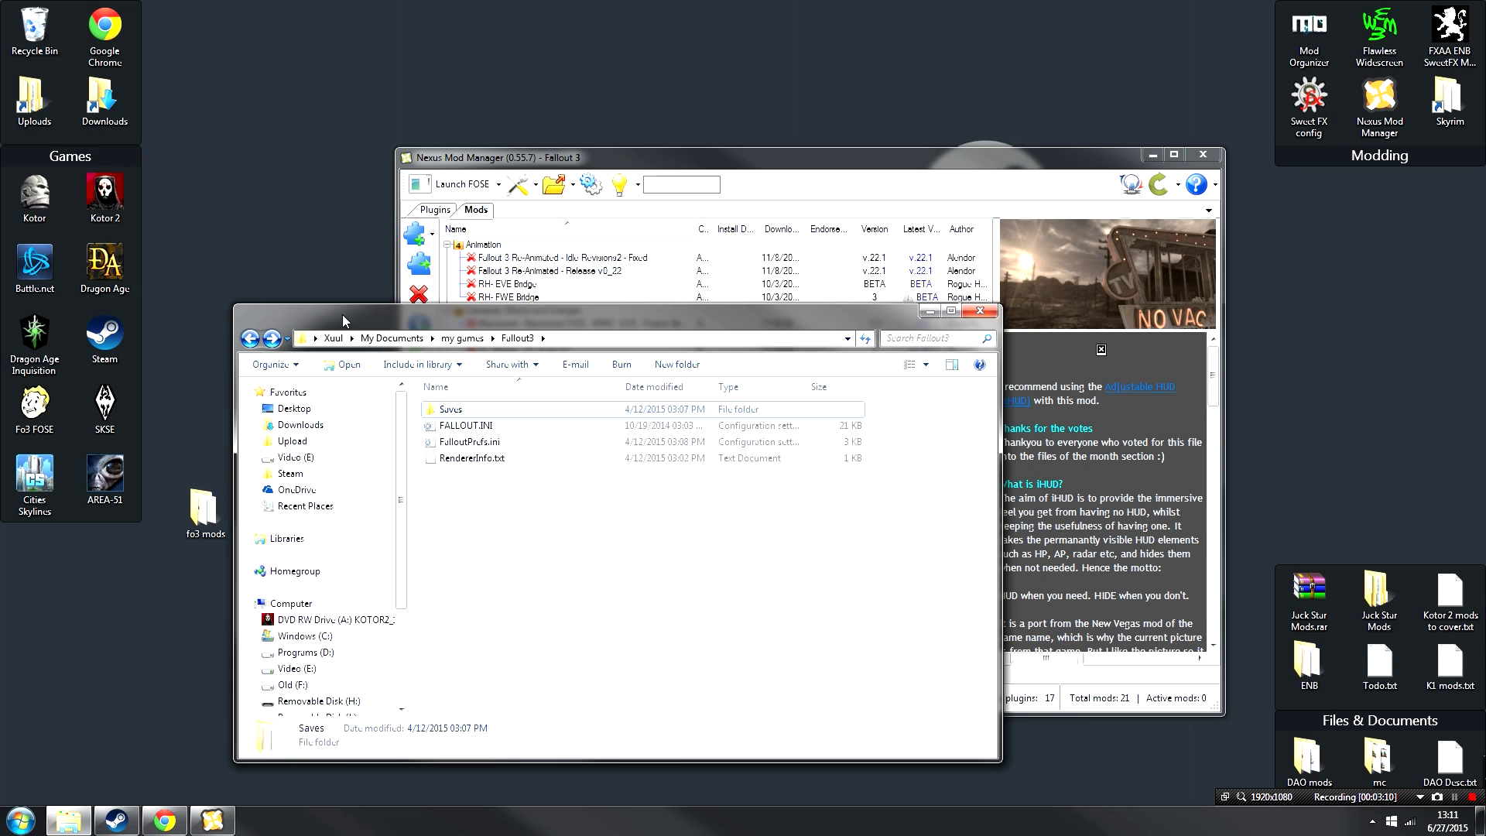
click(622, 341)
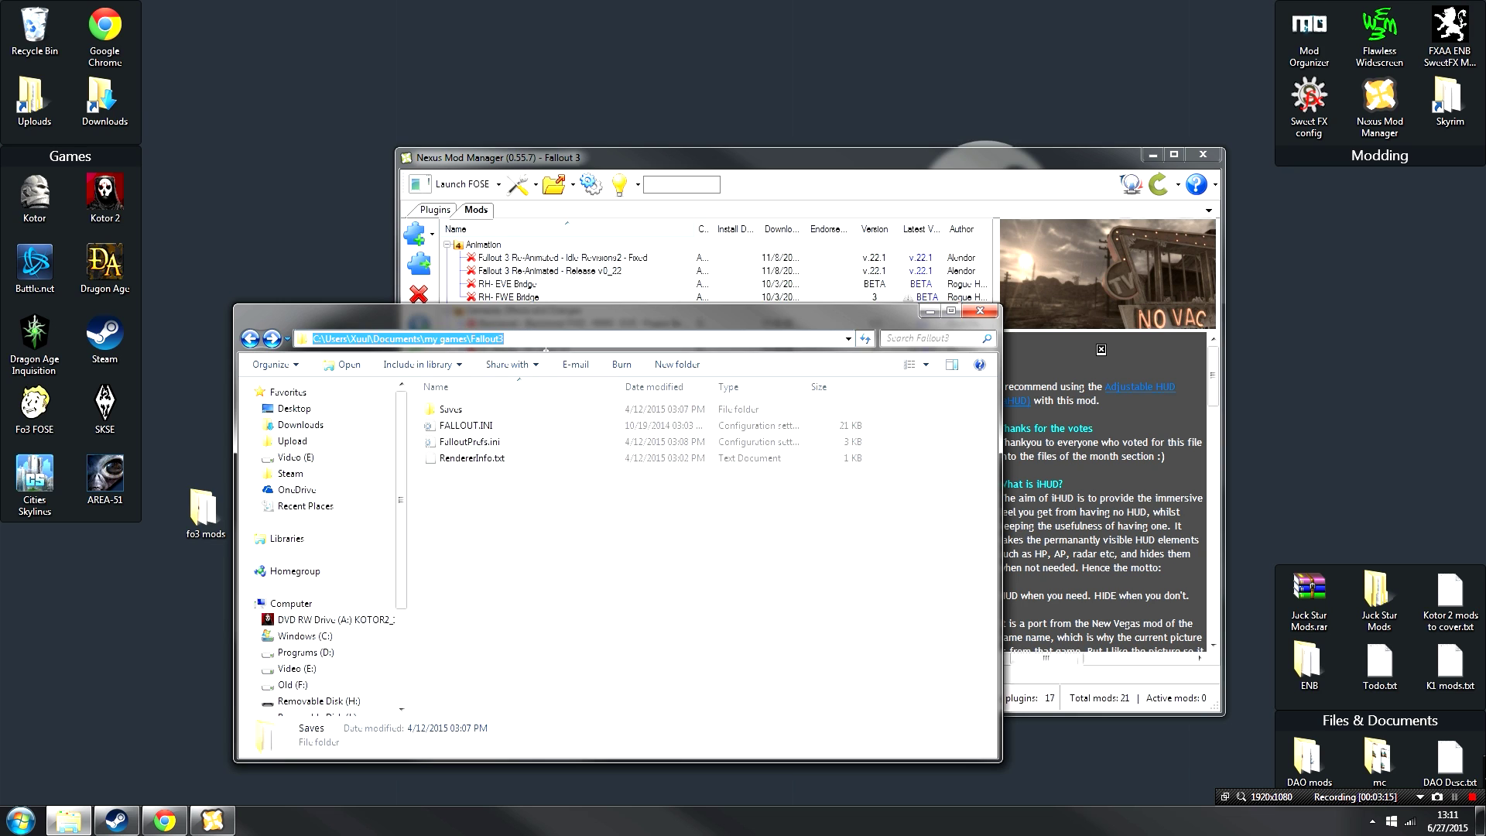
drag(481, 523, 459, 439)
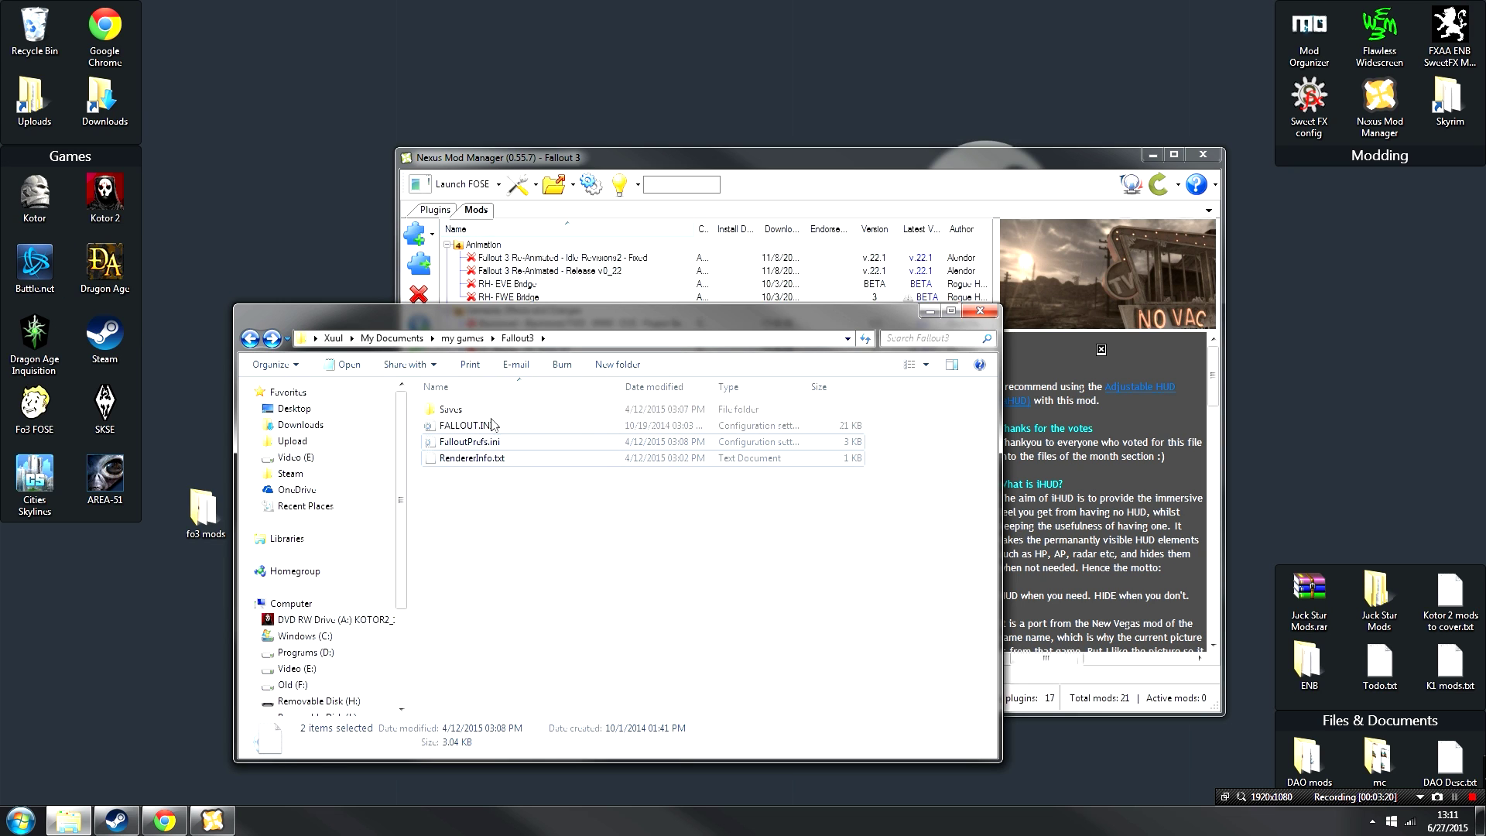
drag(548, 513, 467, 432)
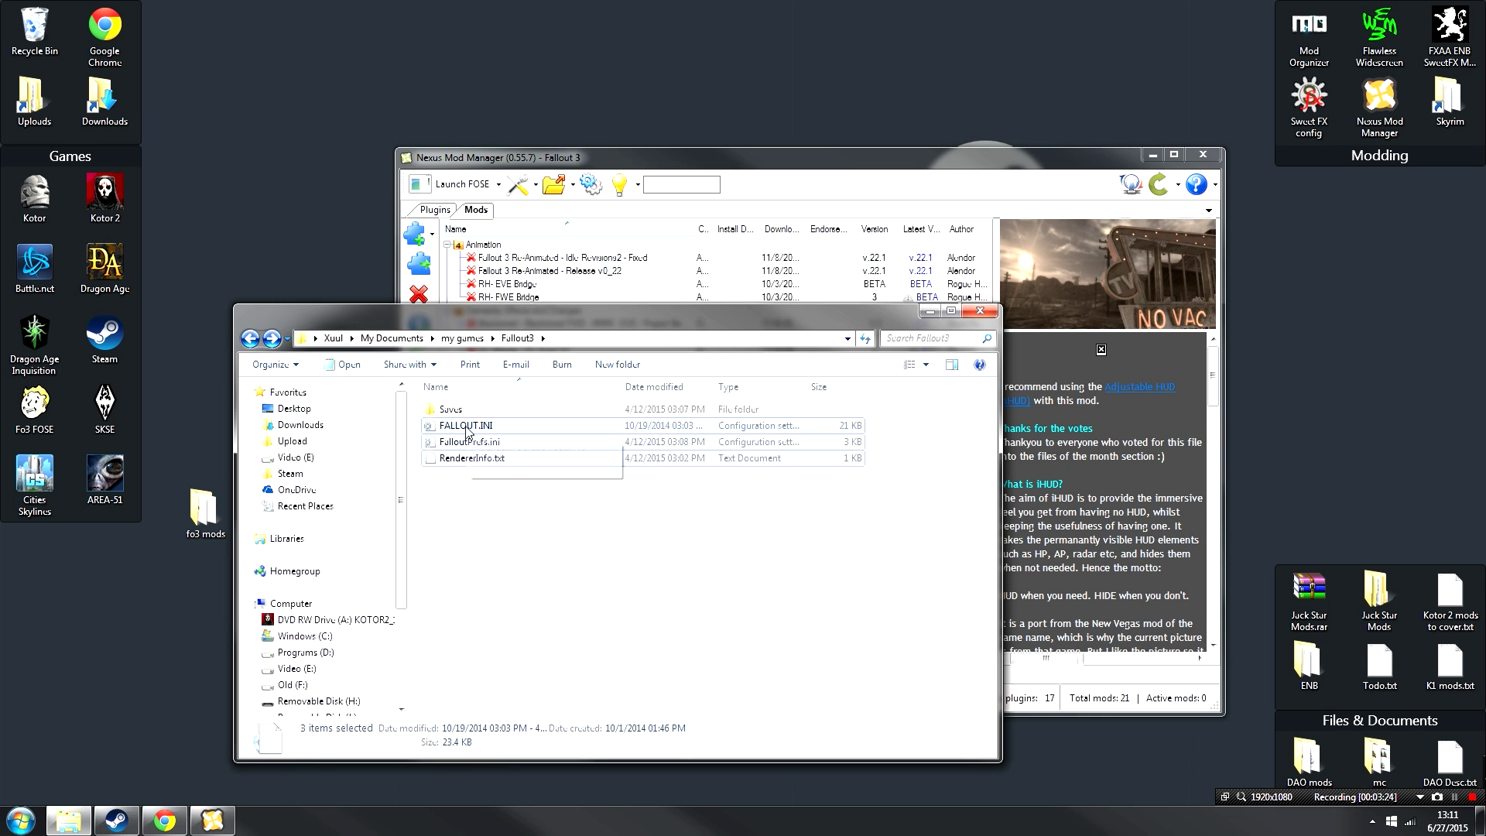
key(Delete)
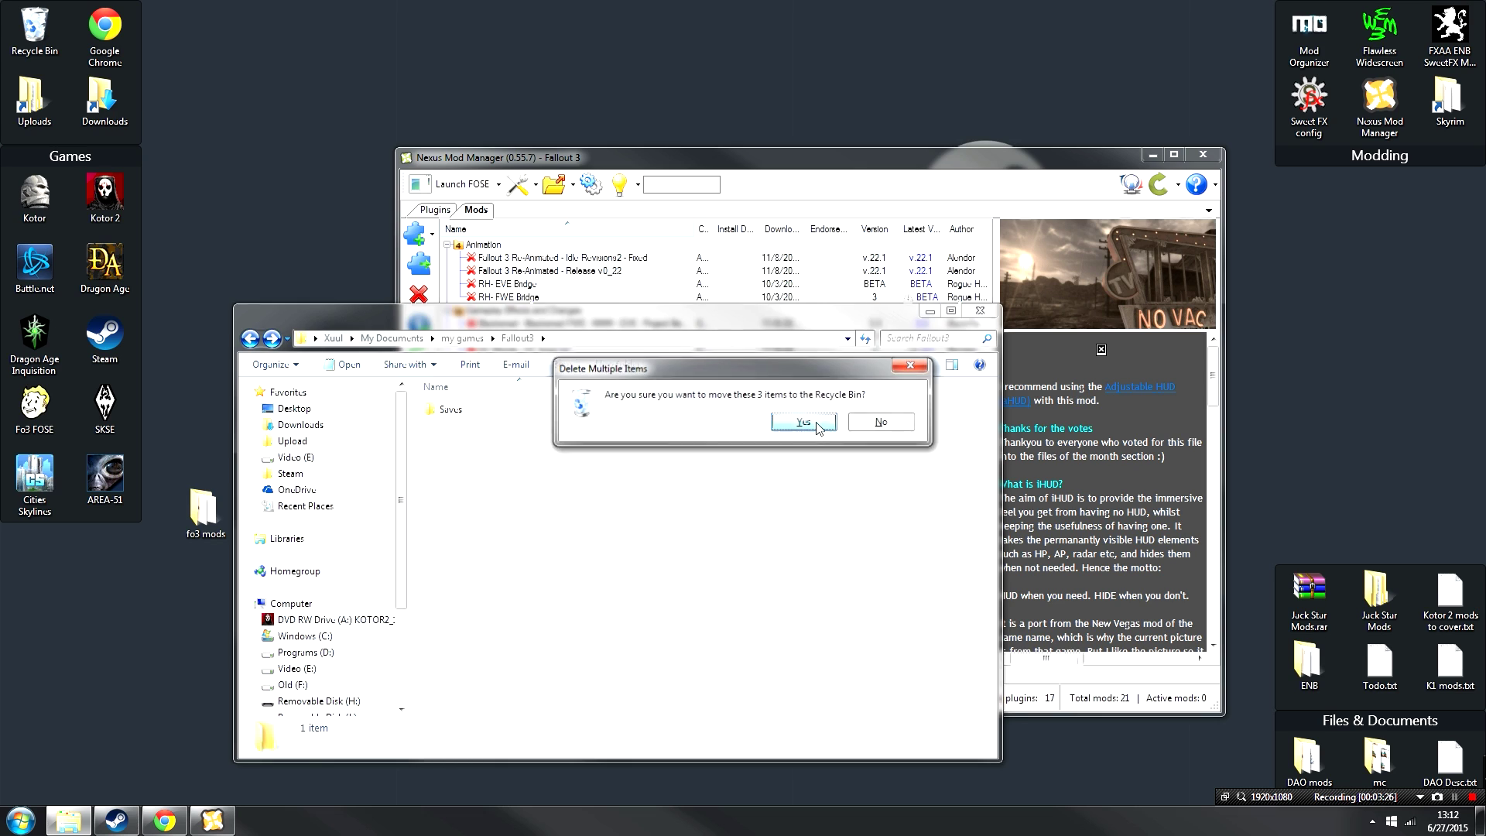
click(804, 421)
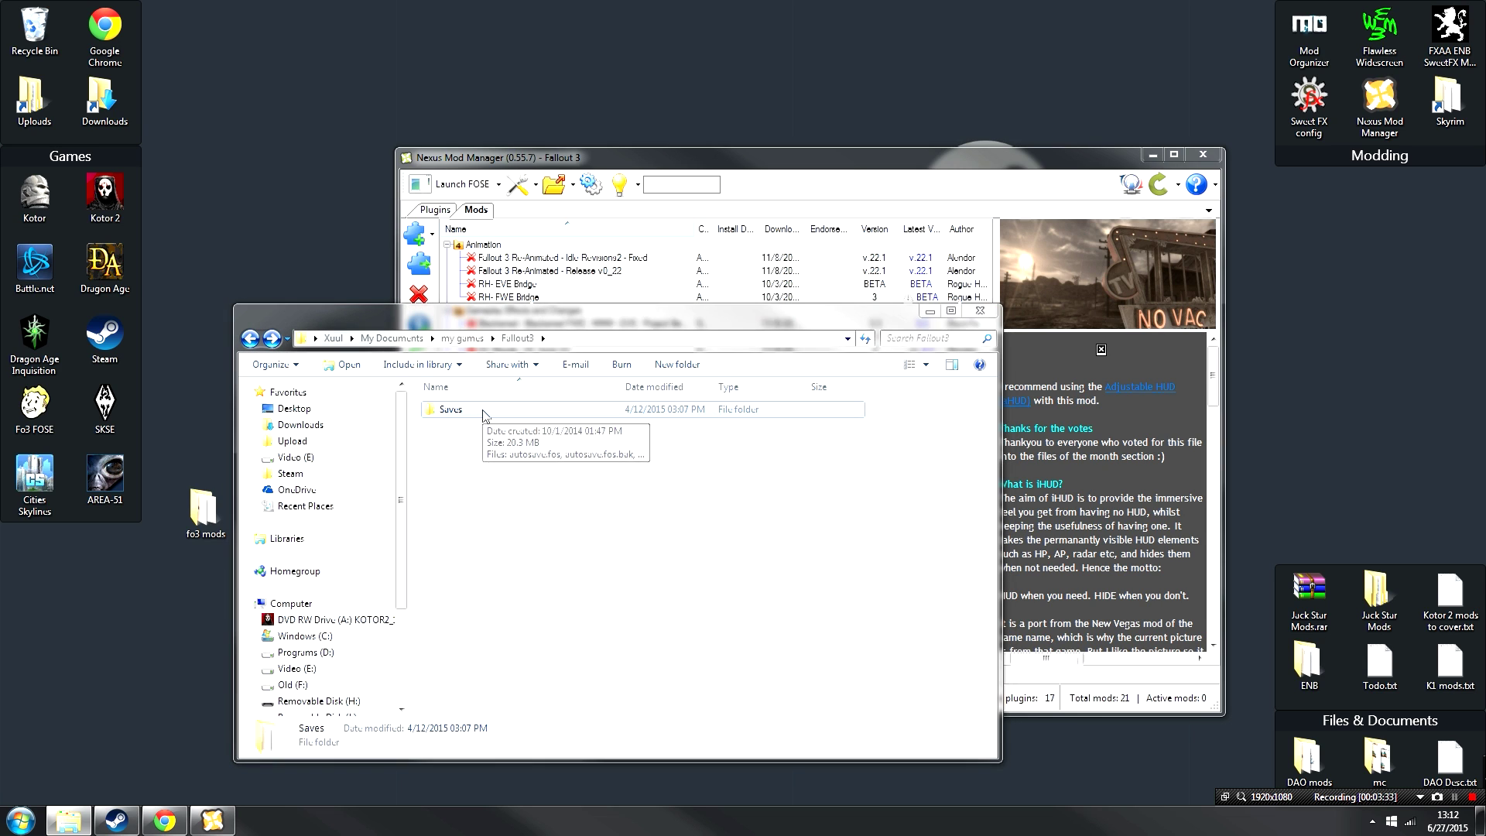
key(Delete)
click(805, 473)
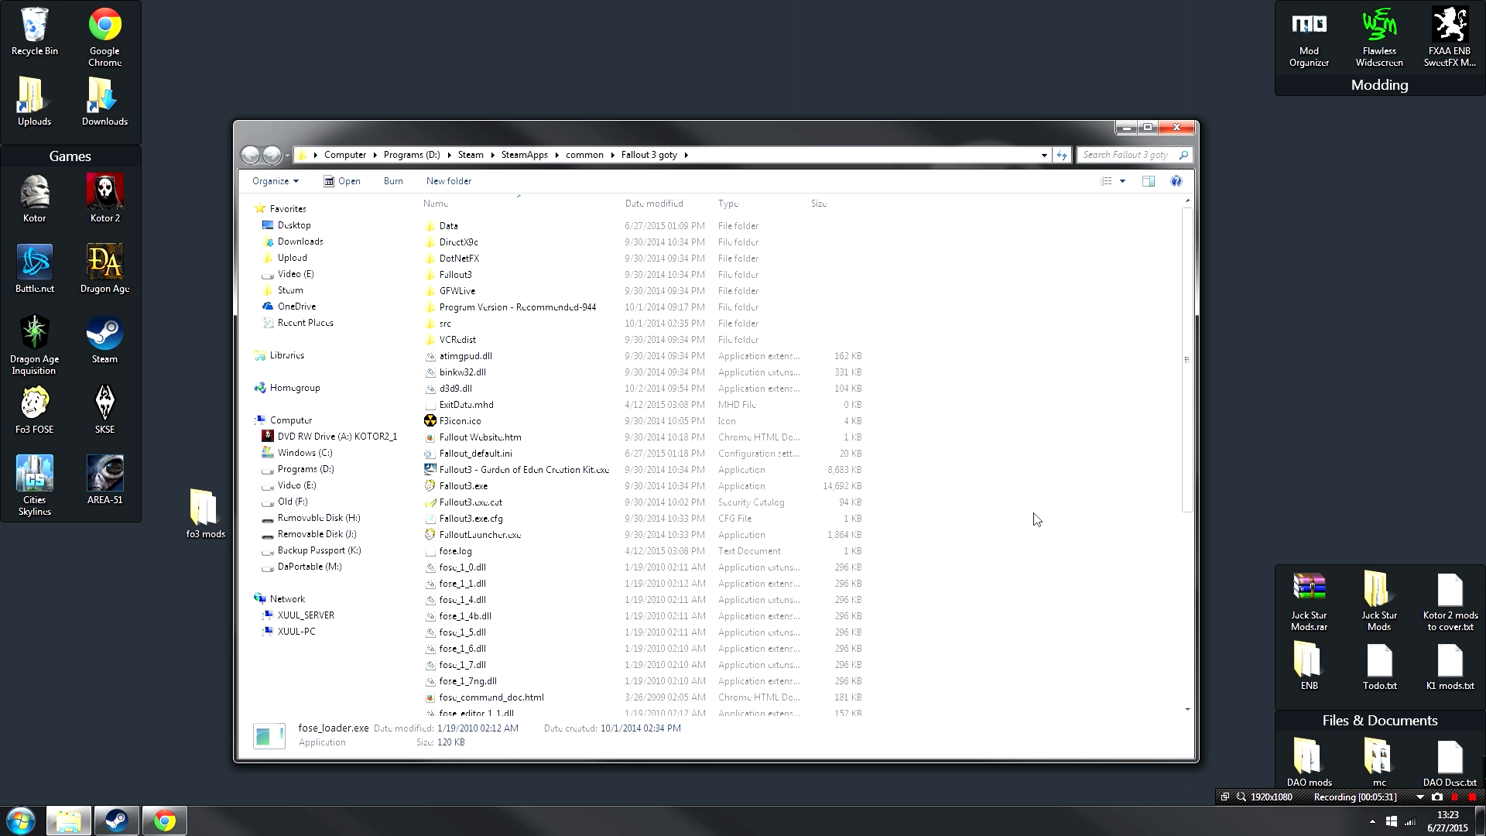
Delete the block of FOSE files starting at fose.log from the Fallout 3 goty game folder.
scroll(555, 459, down, 2)
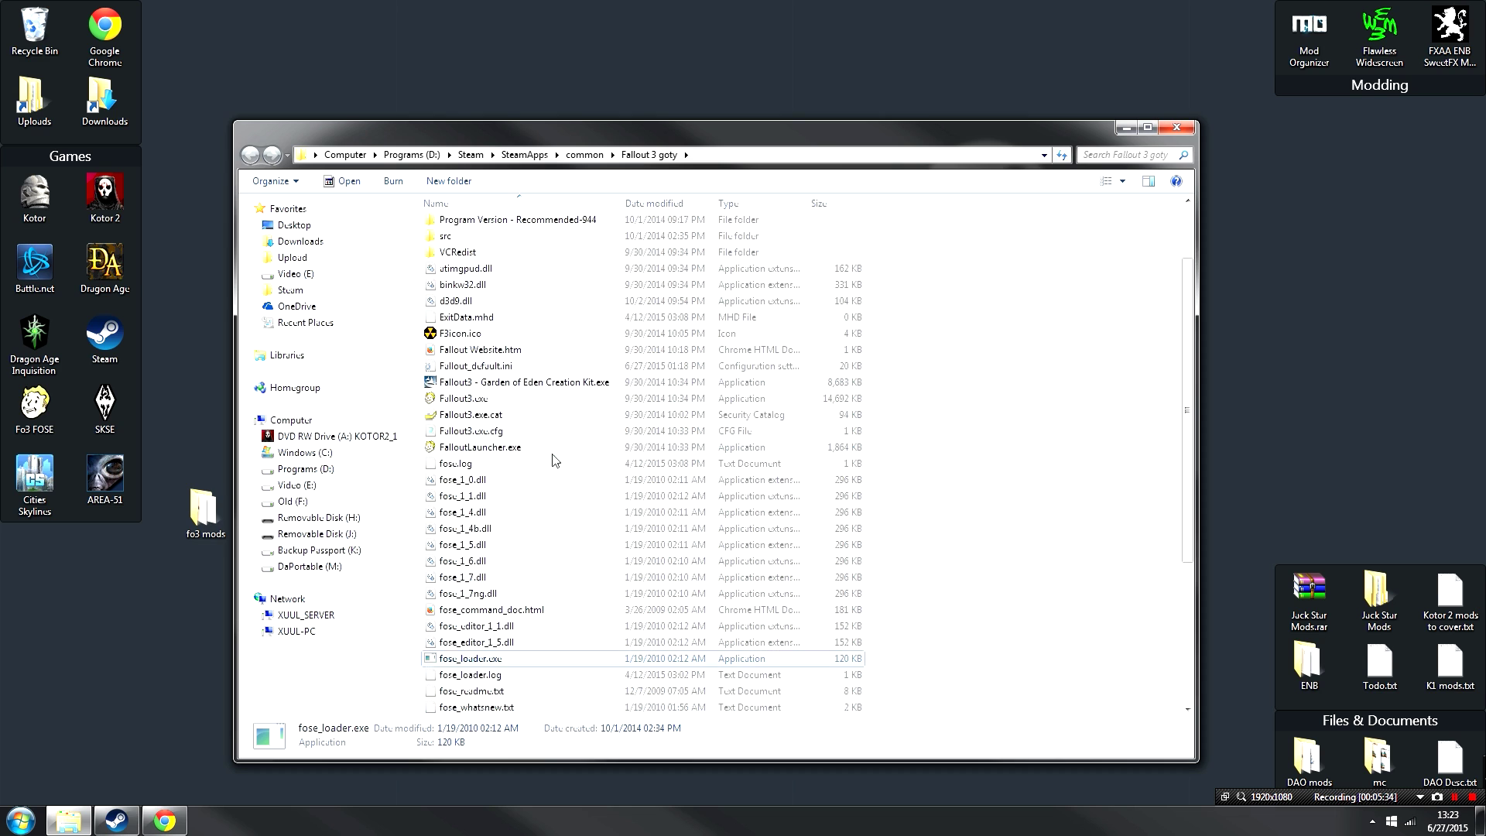
click(504, 467)
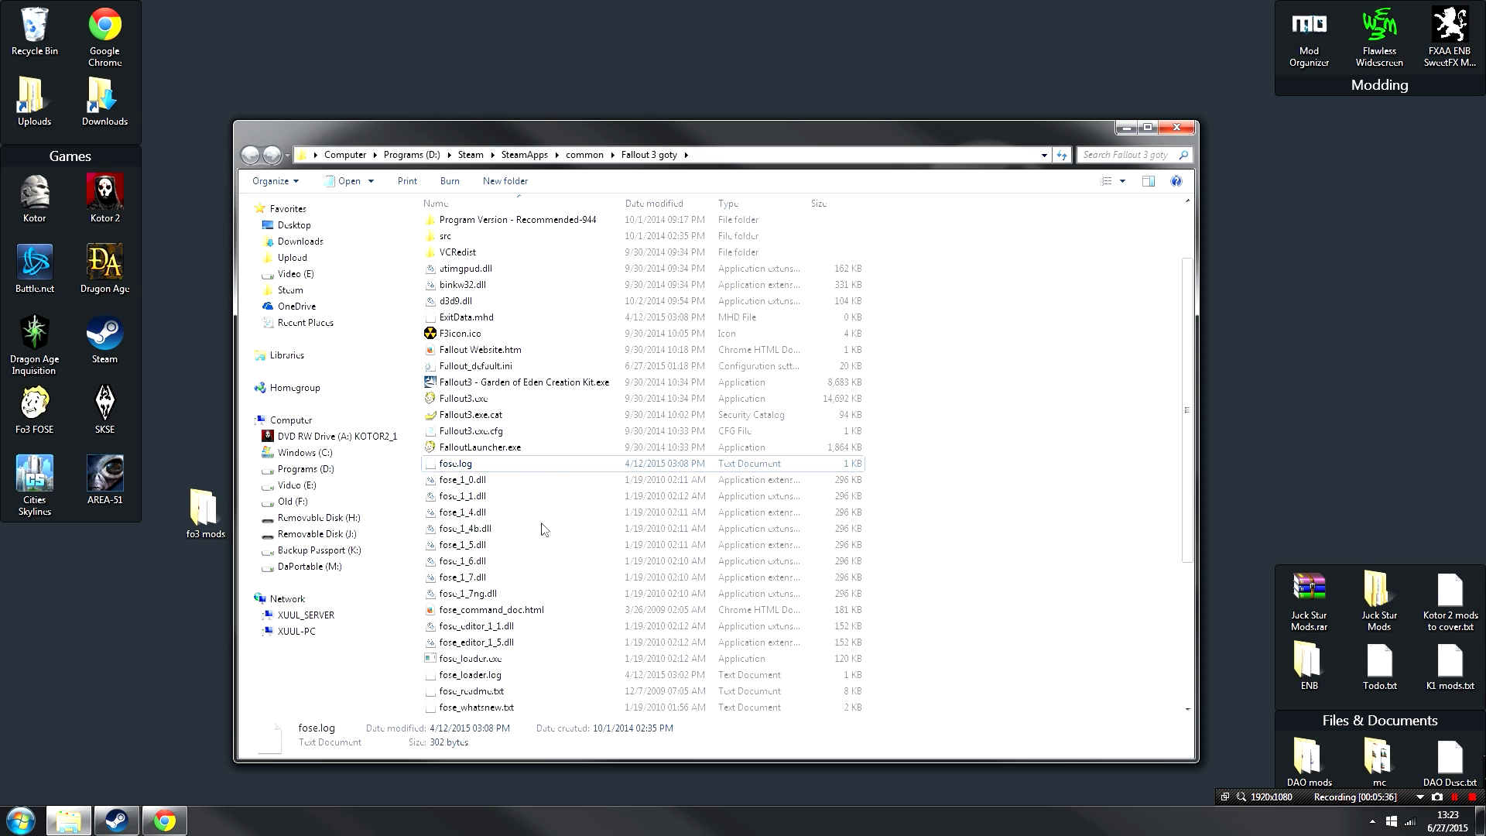
scroll(547, 569, down, 2)
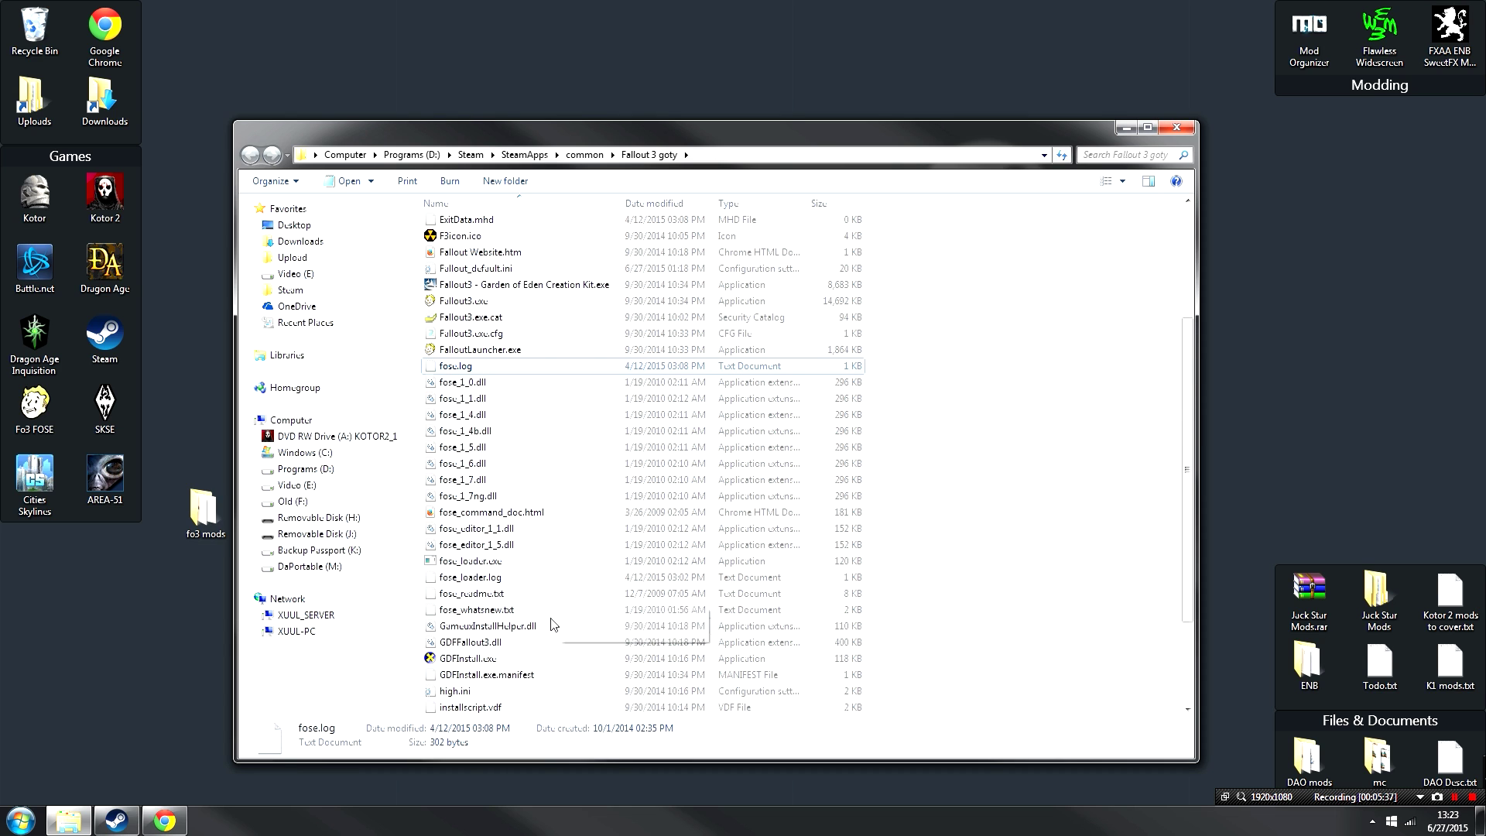
shift+click(582, 613)
key(Delete)
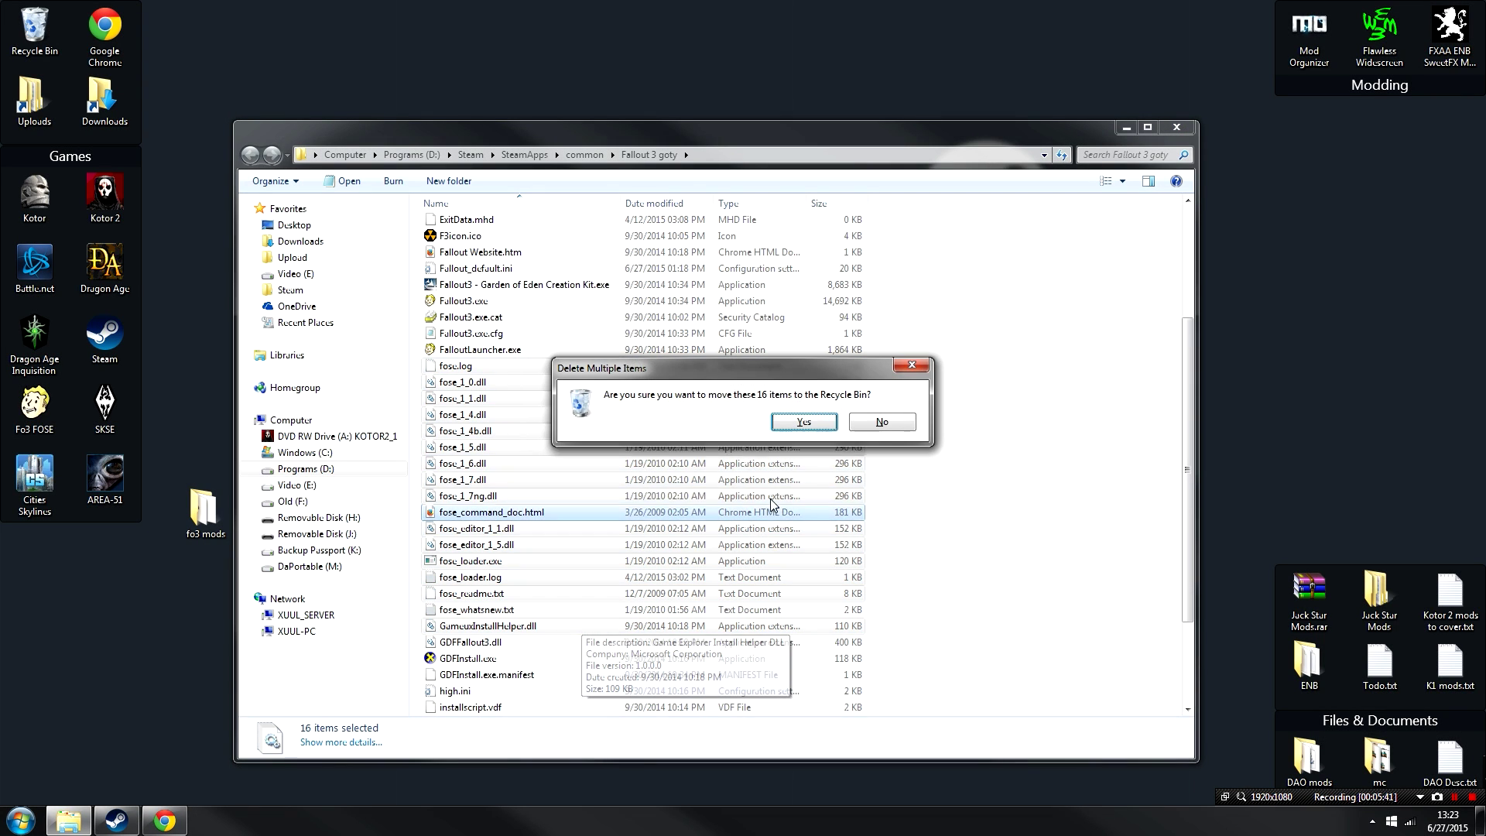
click(802, 423)
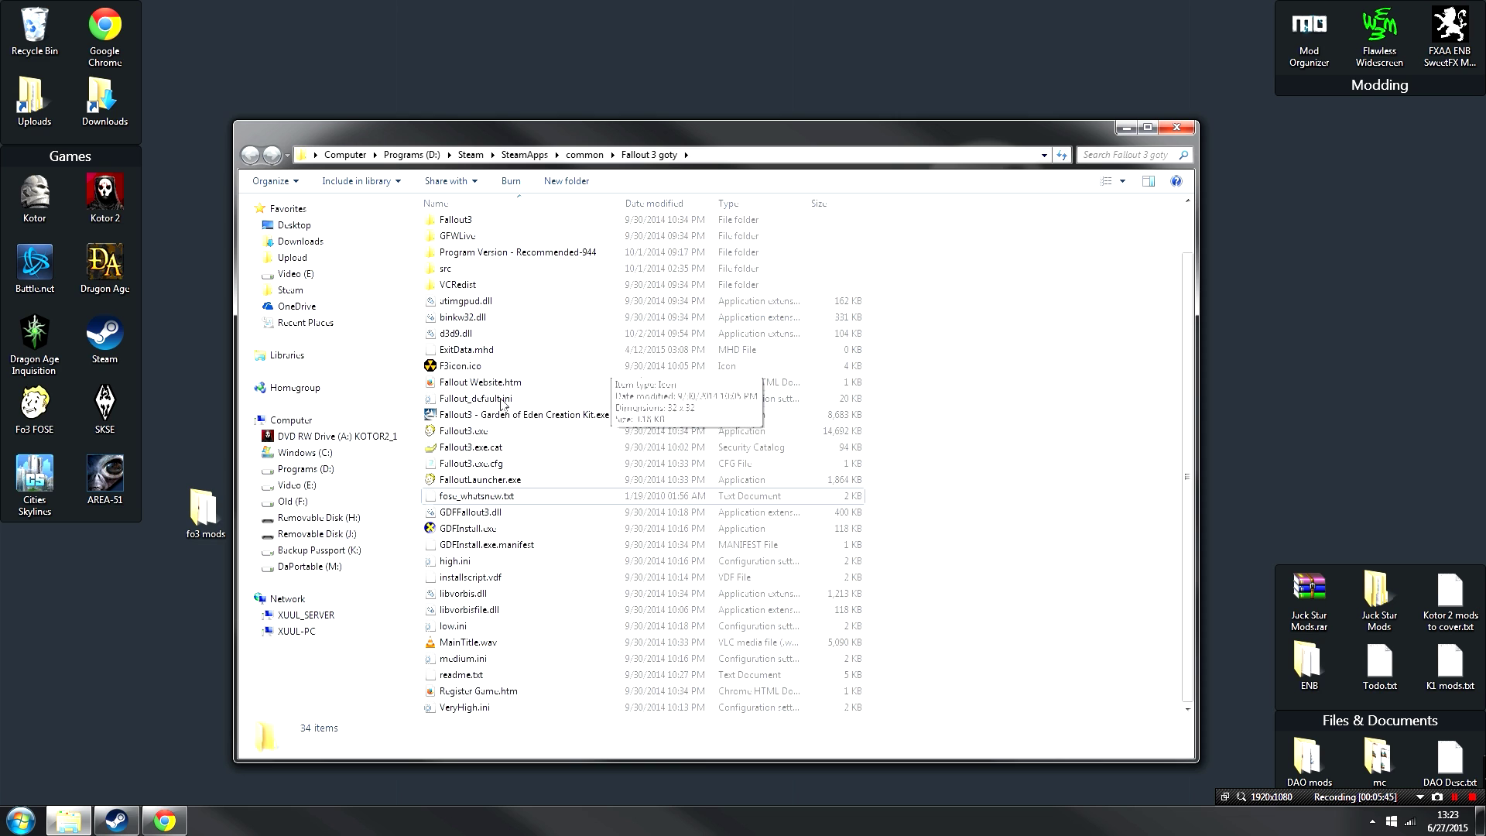
Delete DarNifiedUIF3.esp from the Data folder of the Fallout 3 goty game directory.
scroll(542, 503, up, 1)
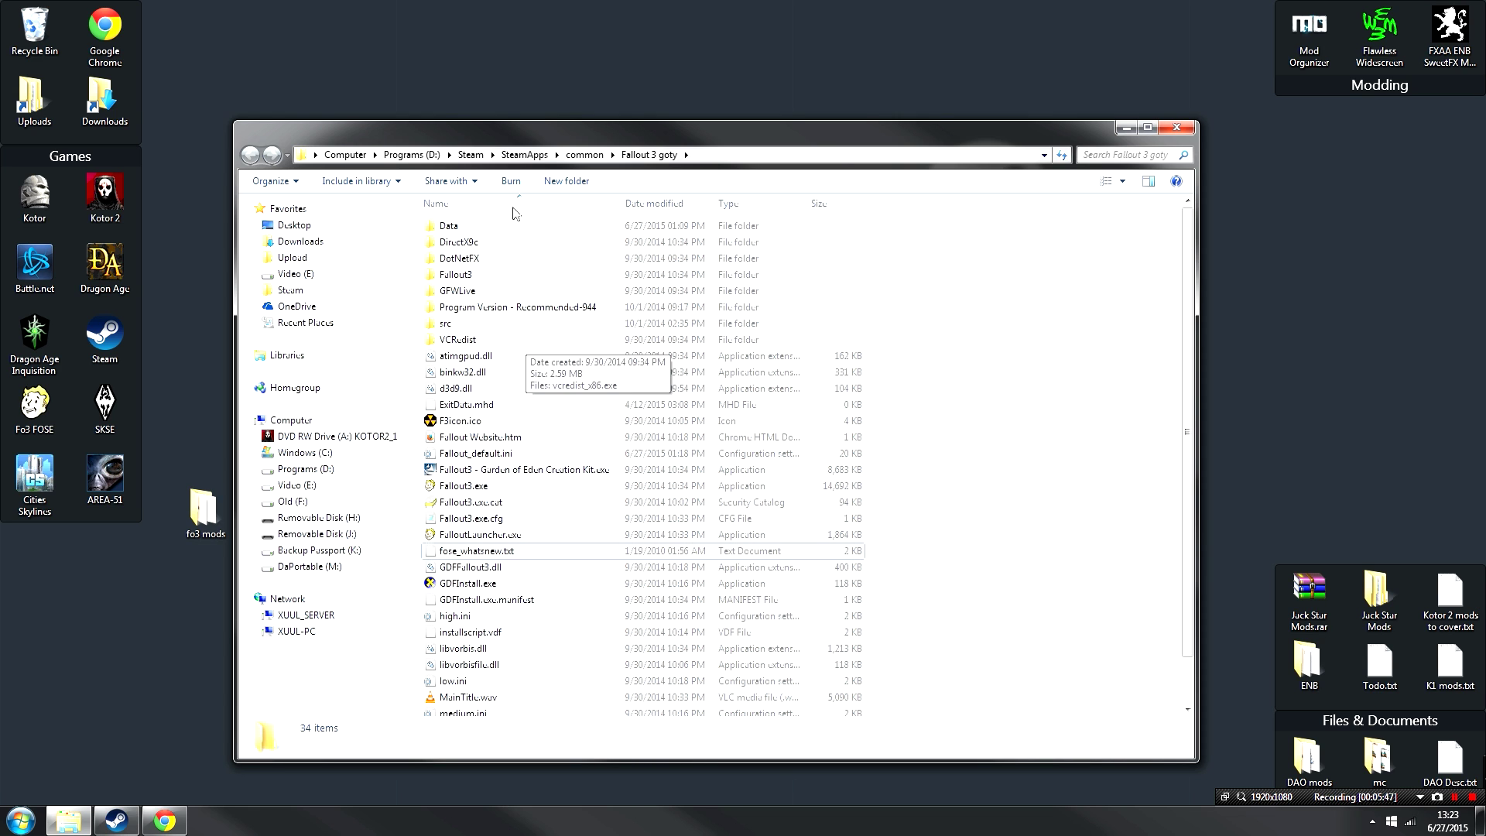
double_click(465, 227)
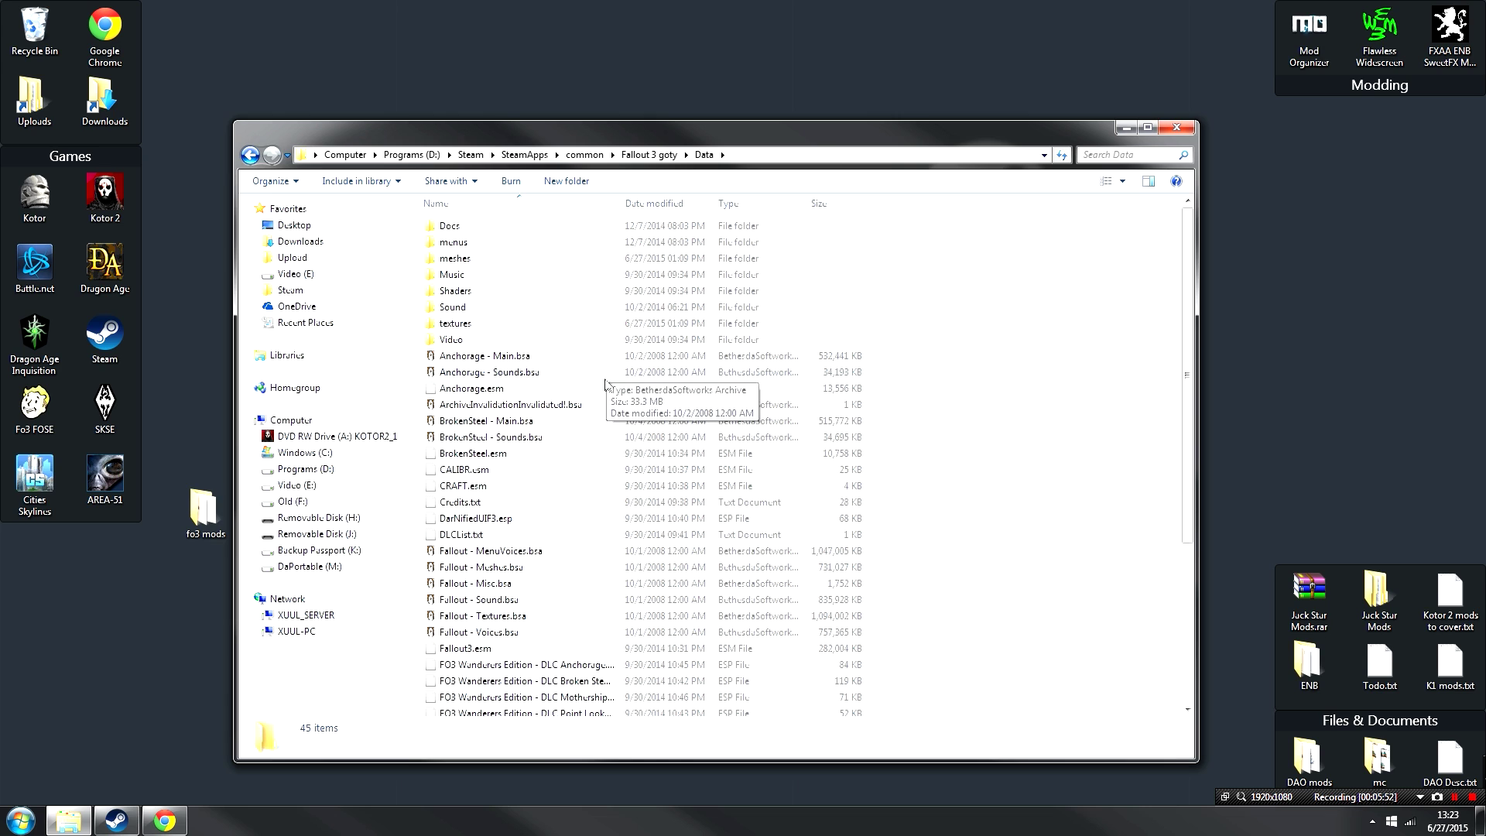
click(551, 522)
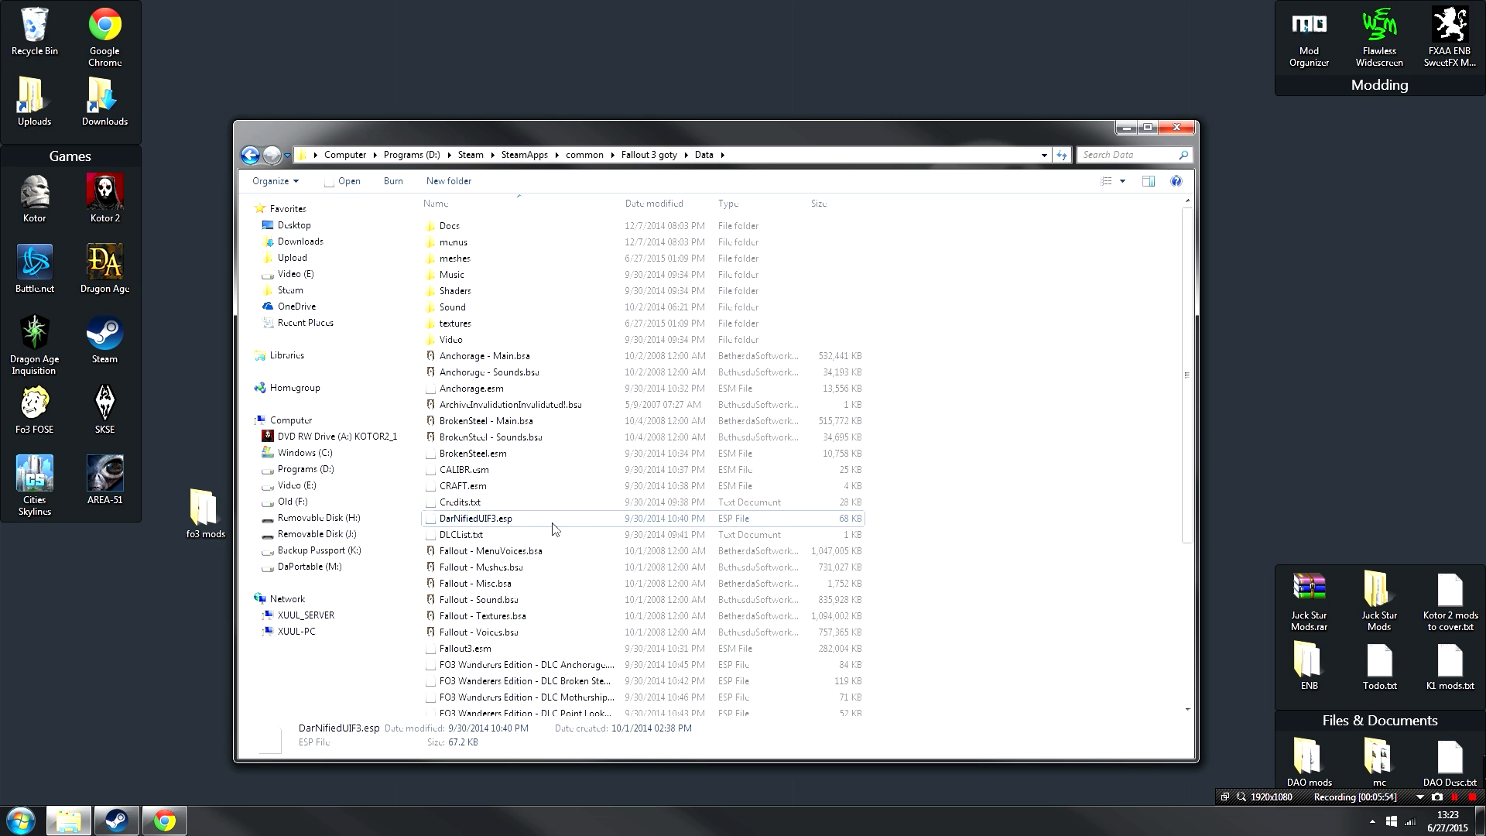
key(Delete)
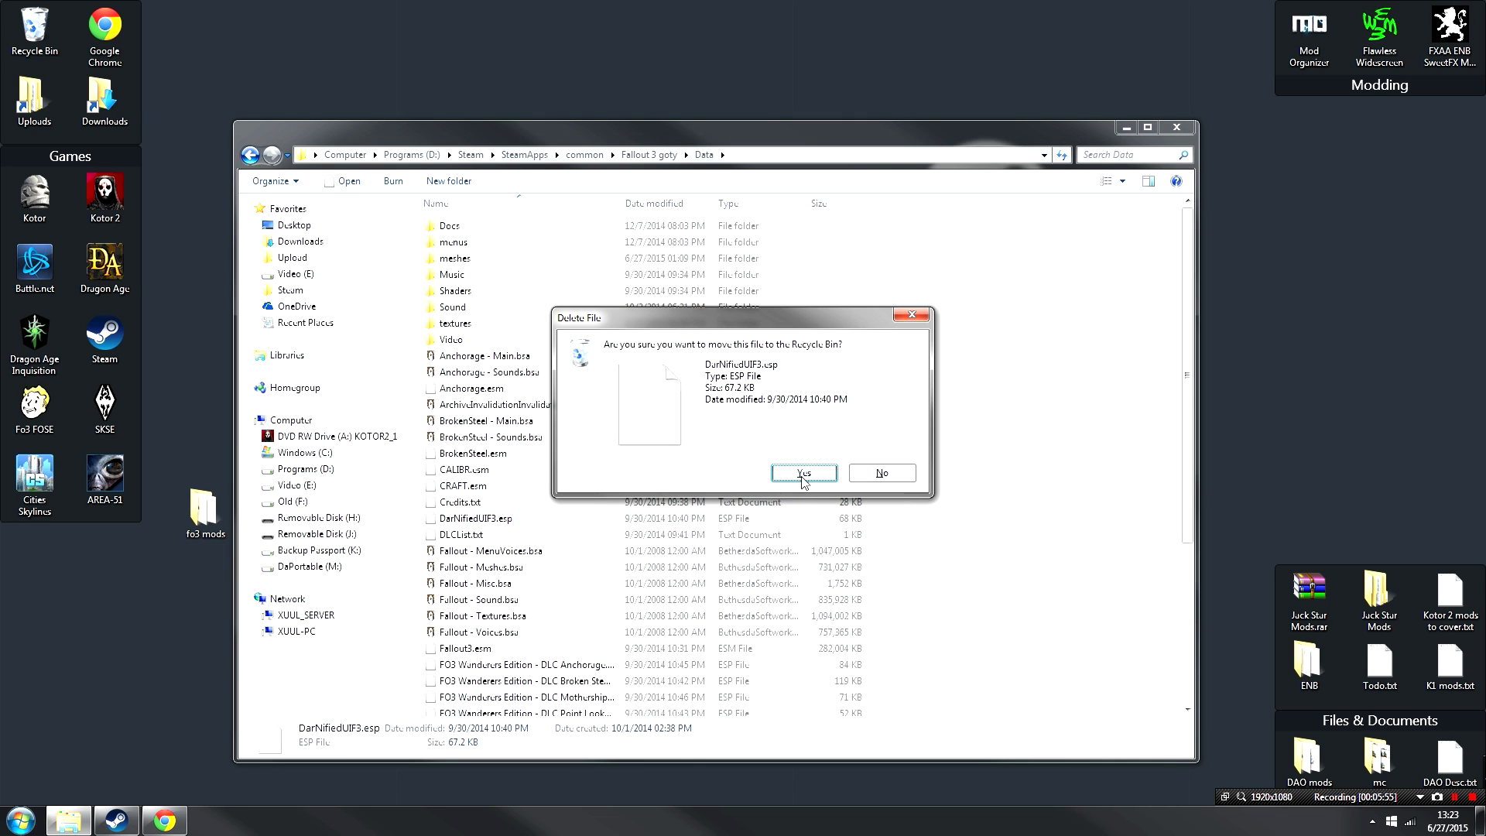
click(804, 472)
drag(495, 477, 492, 489)
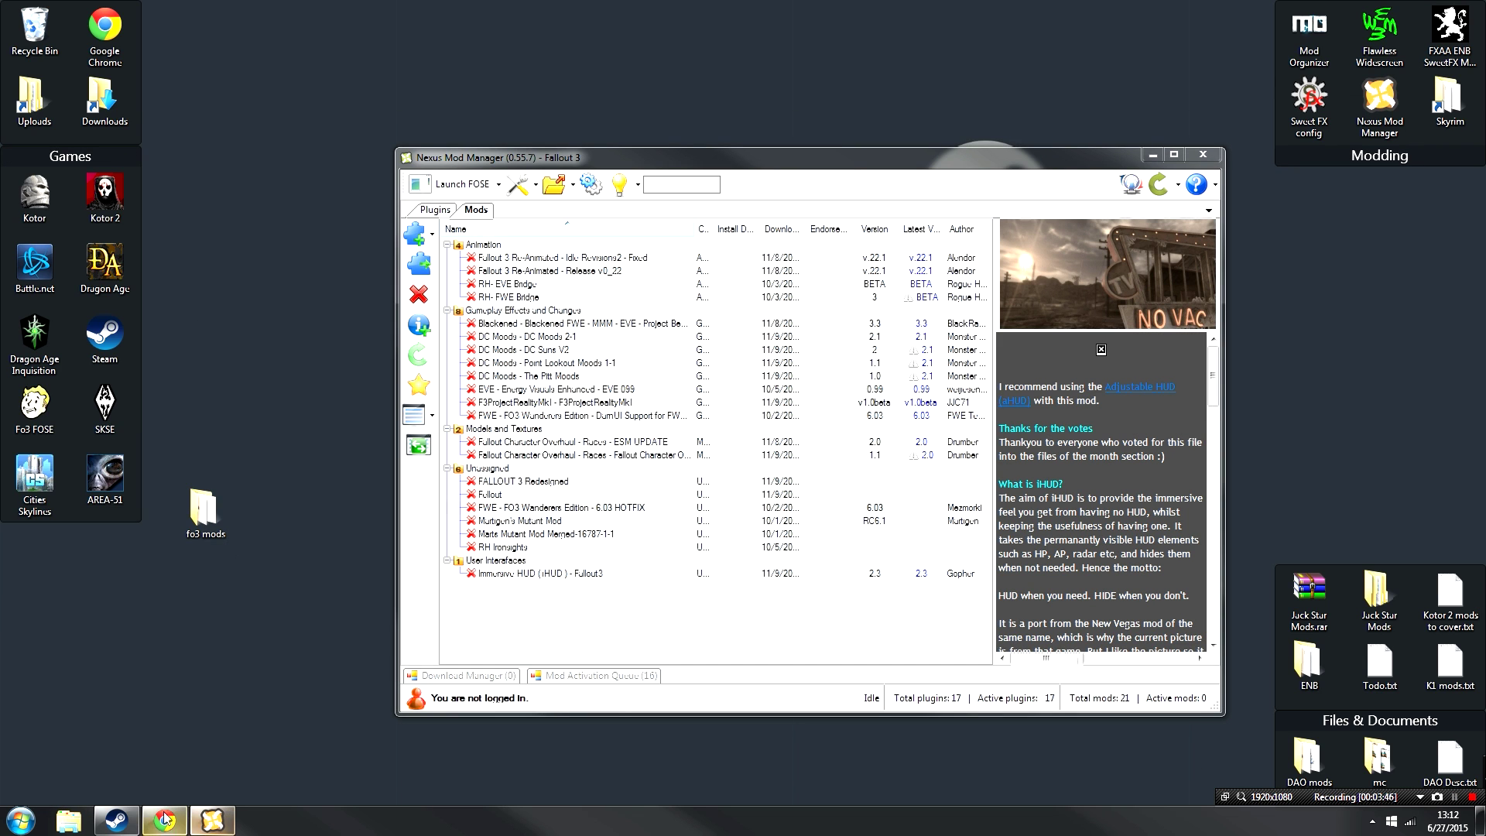
Switch to Steam, verify the integrity of the game cache for Fallout 3 - Game of the Year Edition, and close its properties.
click(116, 820)
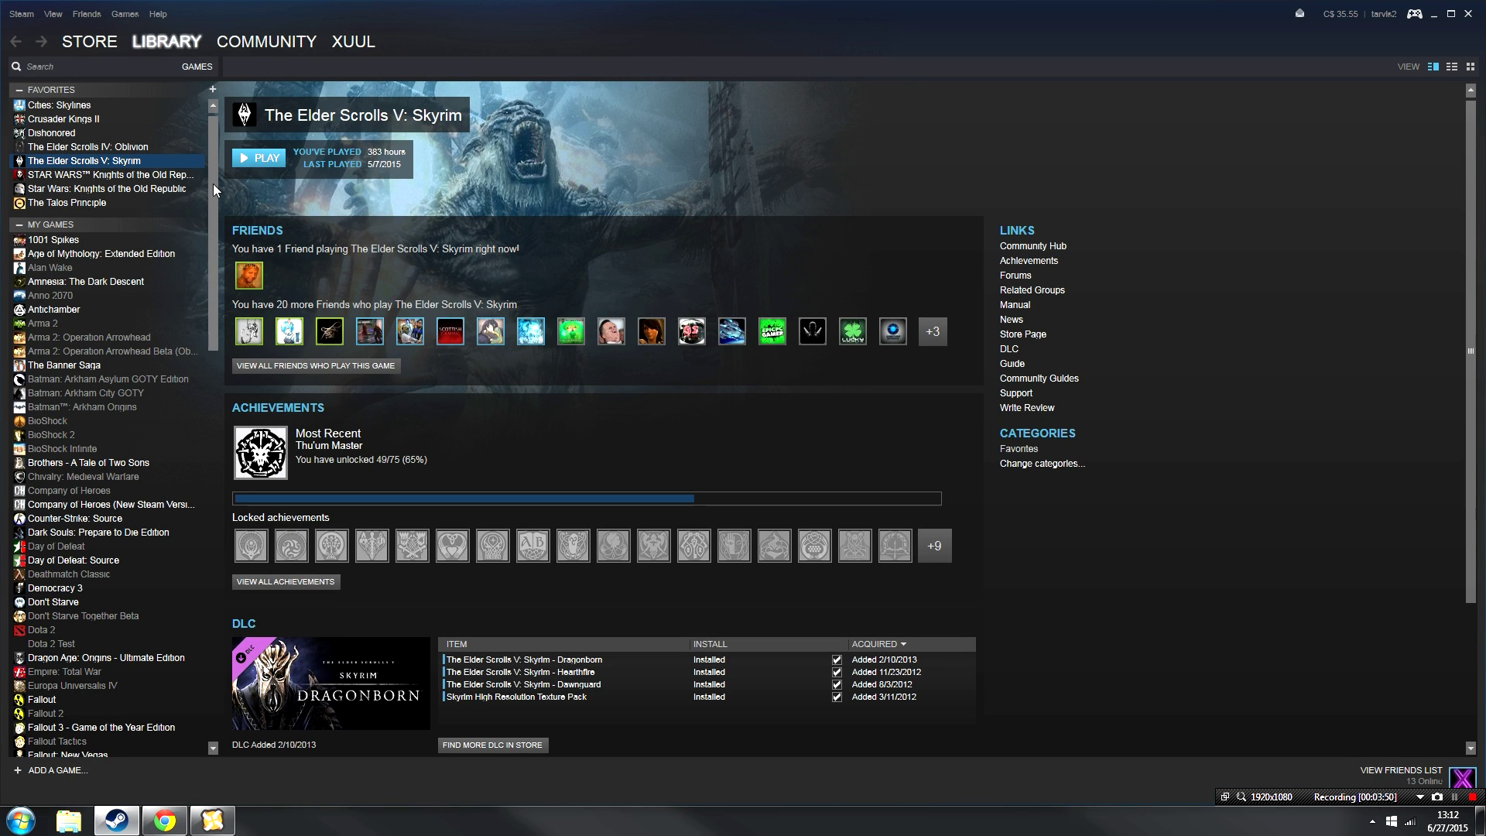
drag(216, 192, 216, 334)
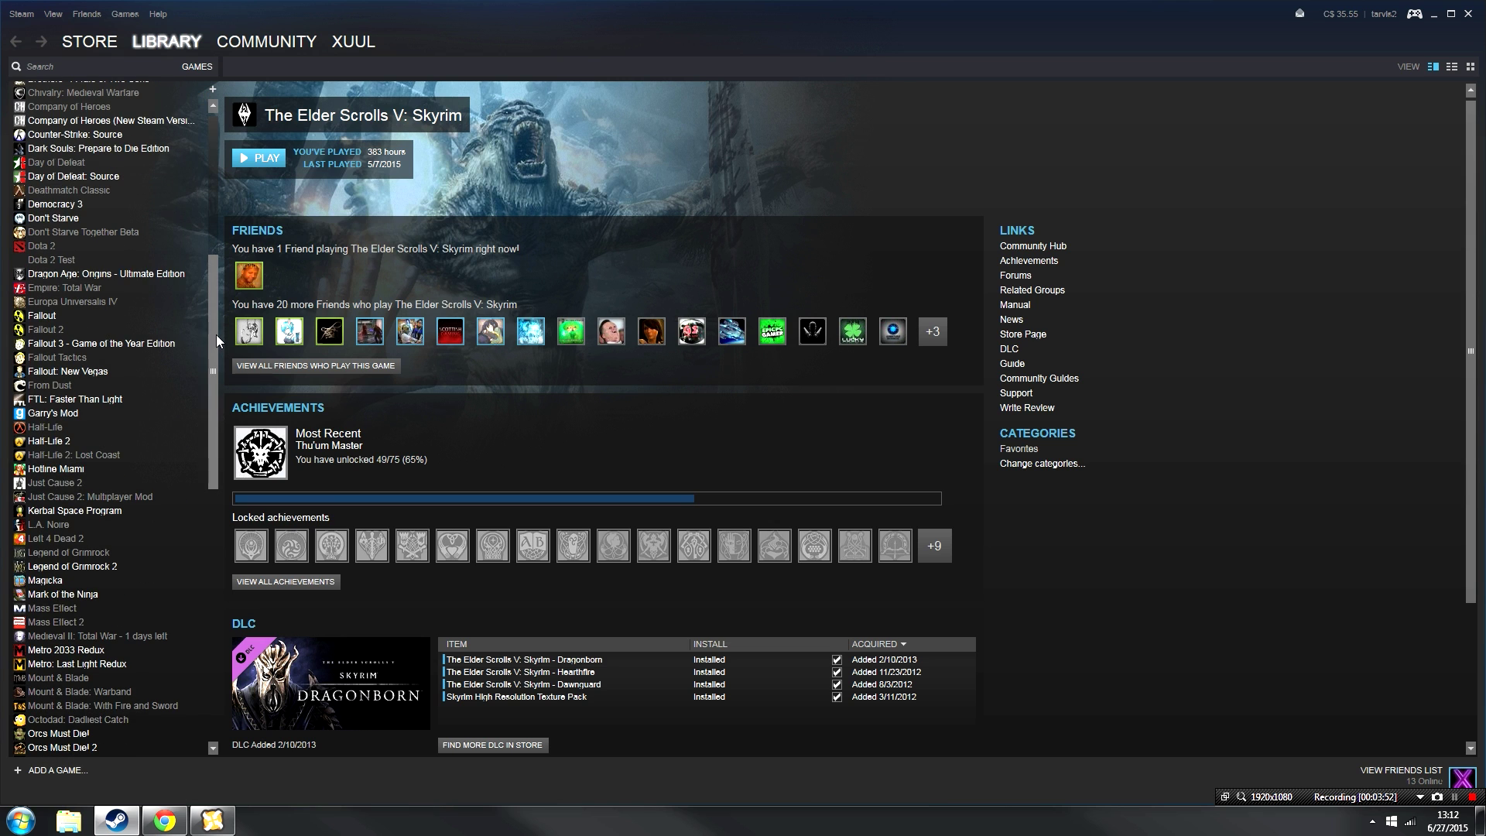
click(108, 344)
right_click(201, 343)
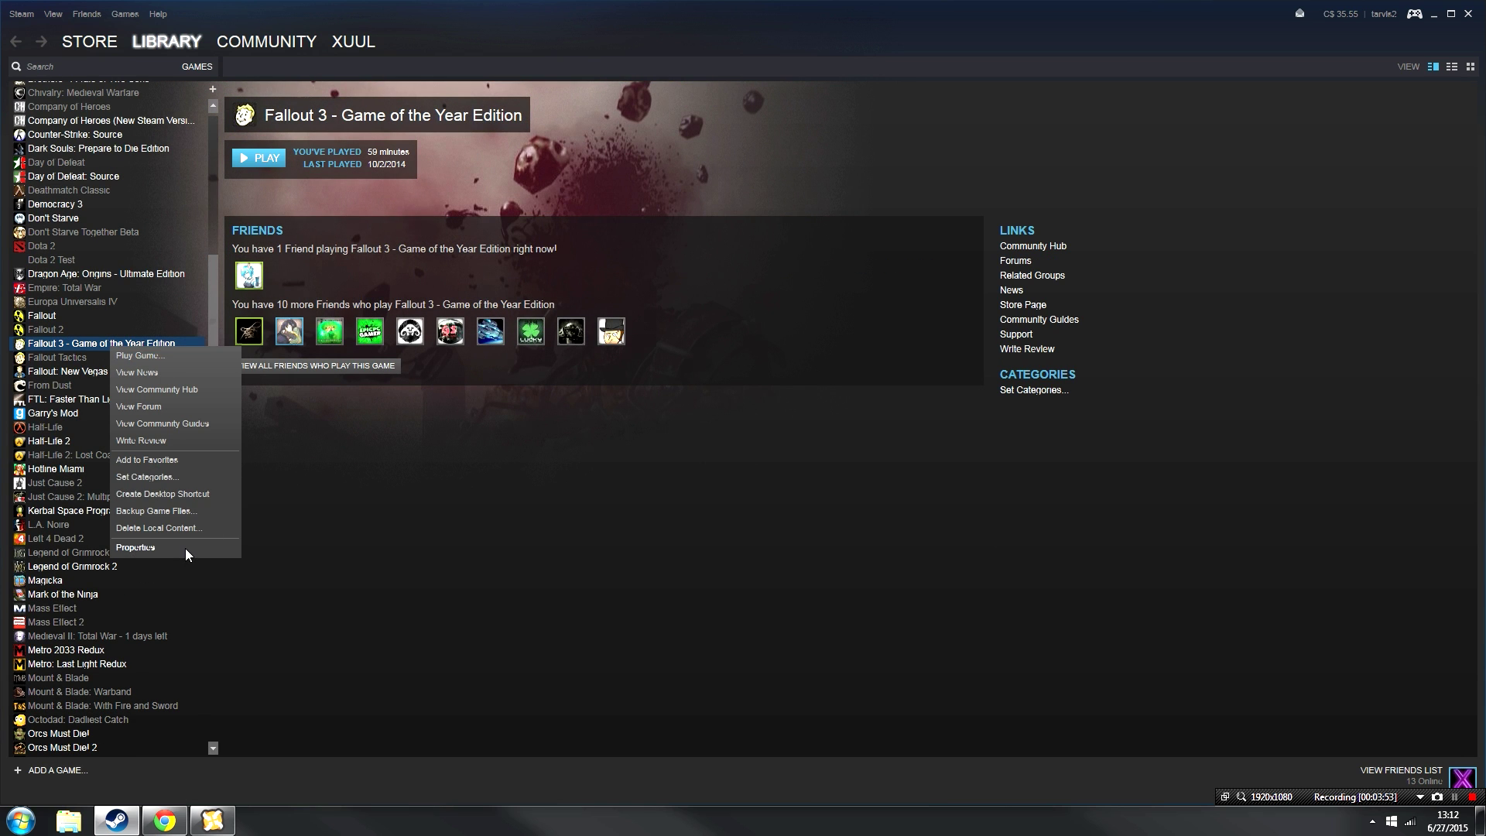
click(189, 546)
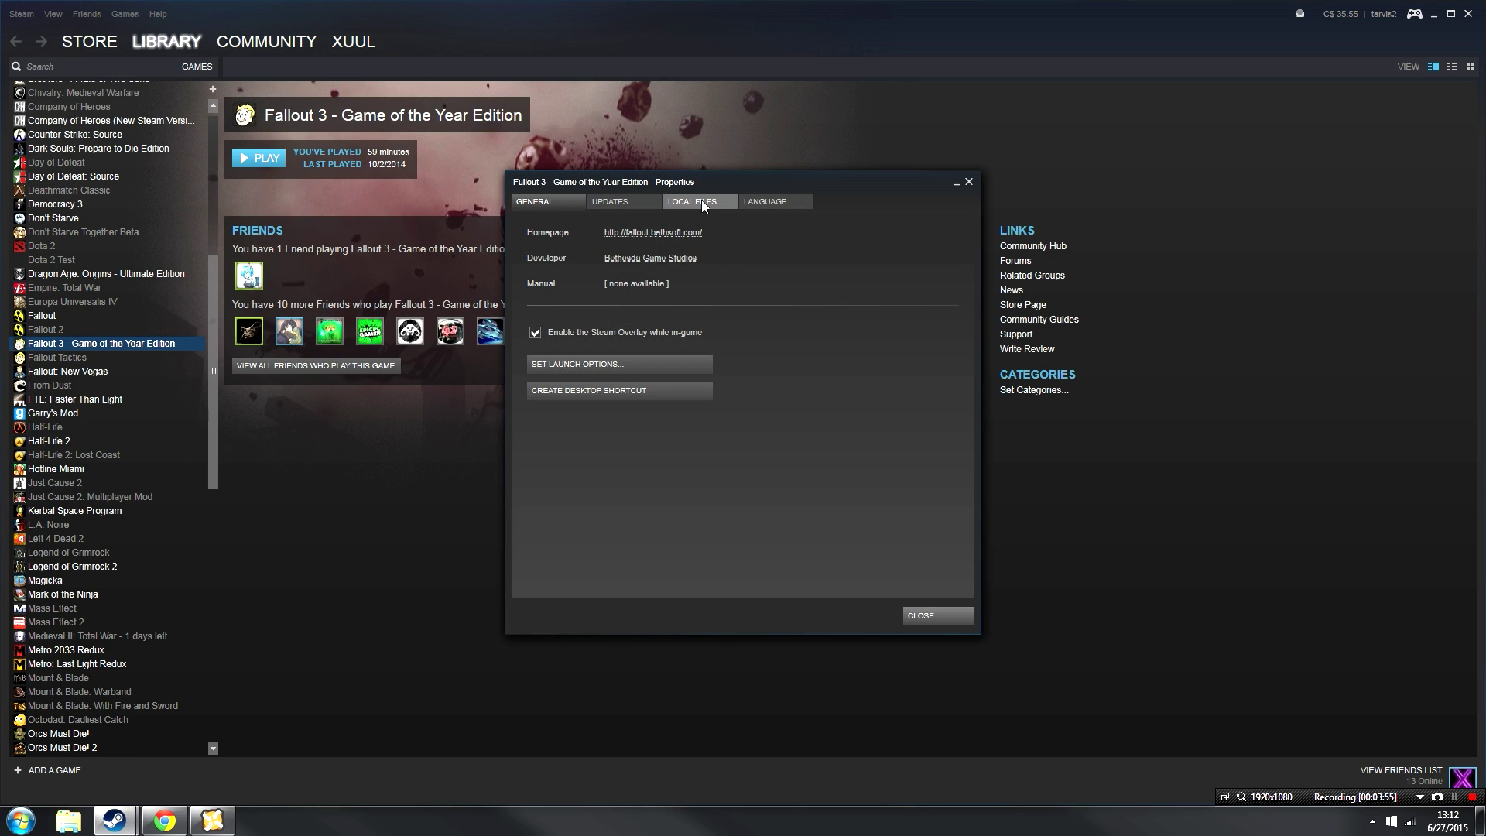
click(704, 204)
click(689, 341)
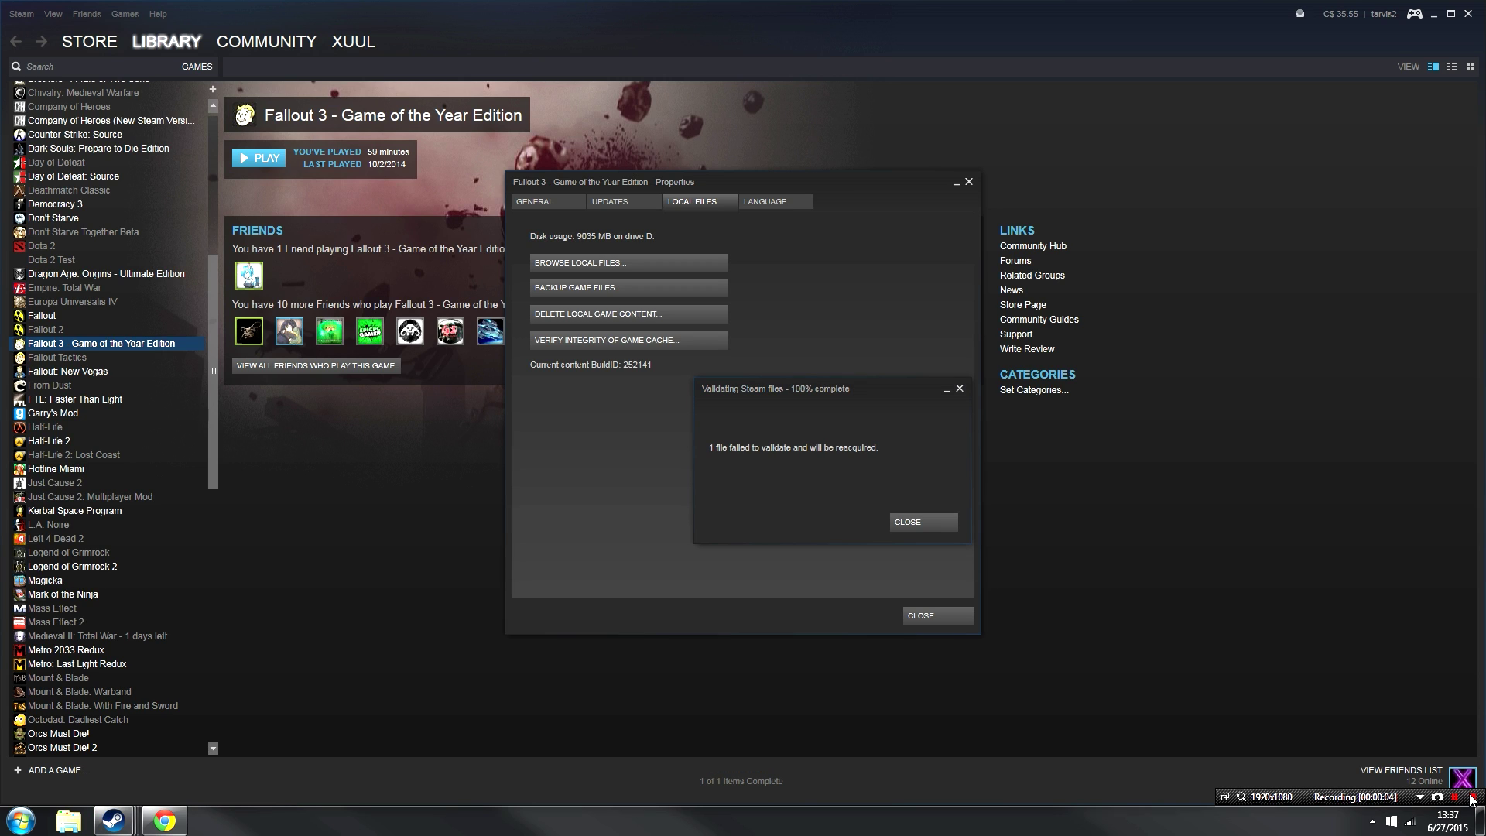
click(943, 527)
click(939, 613)
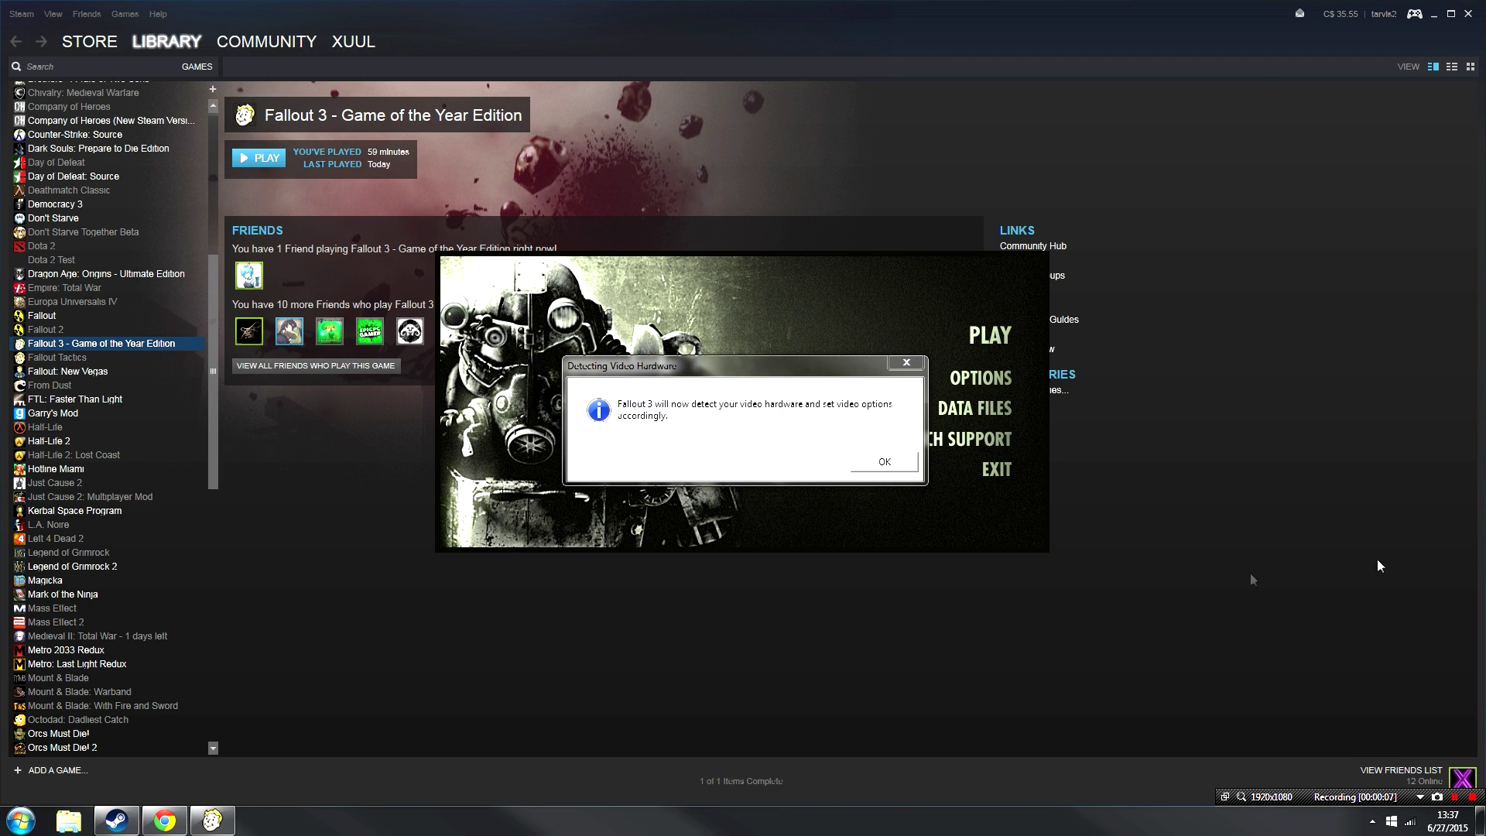
Accept the video hardware detection in the Fallout 3 launcher and set the resolution to 1920x1080 in its options.
click(886, 462)
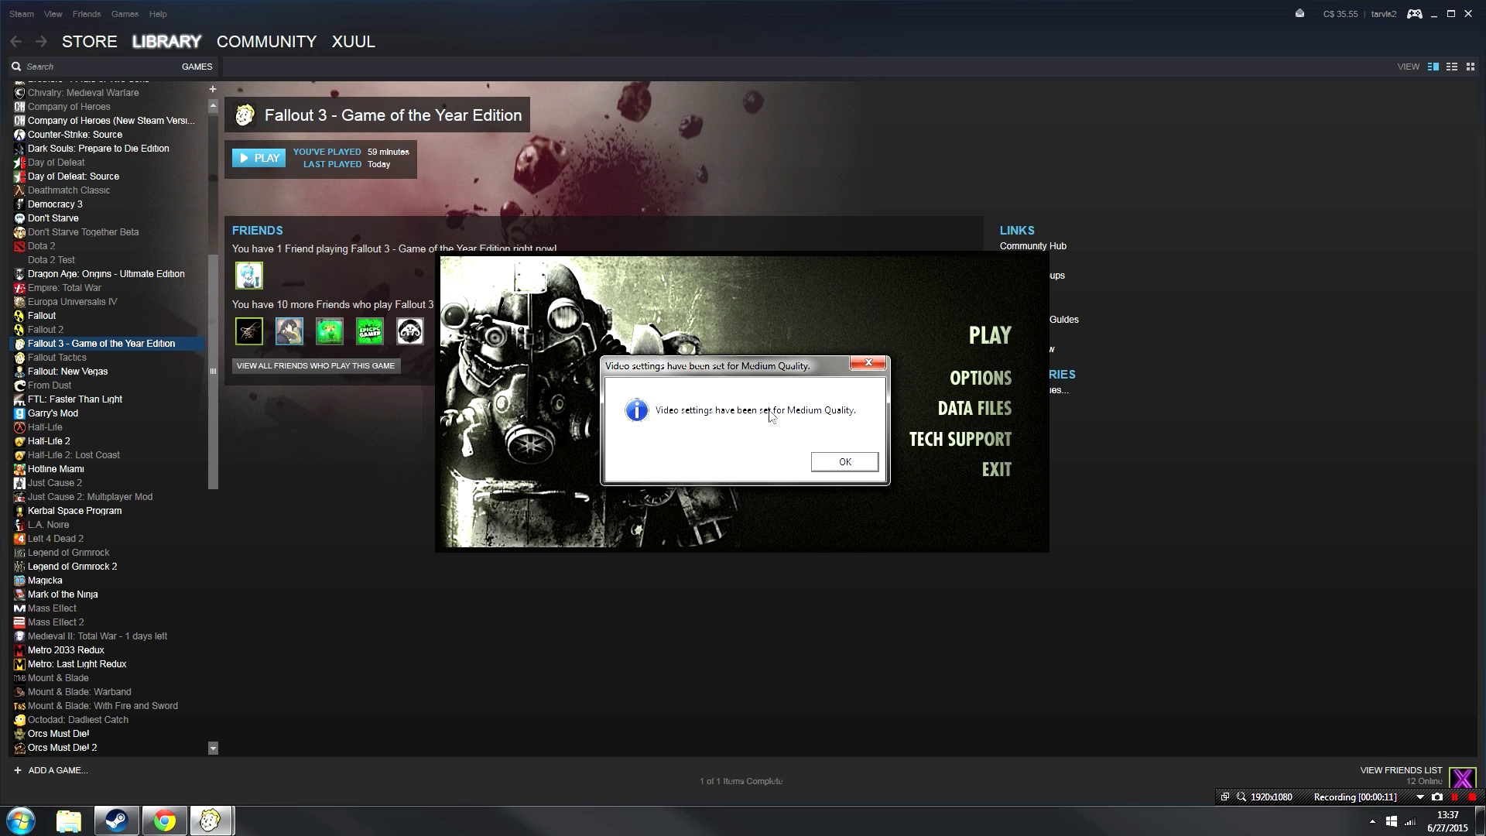
click(845, 462)
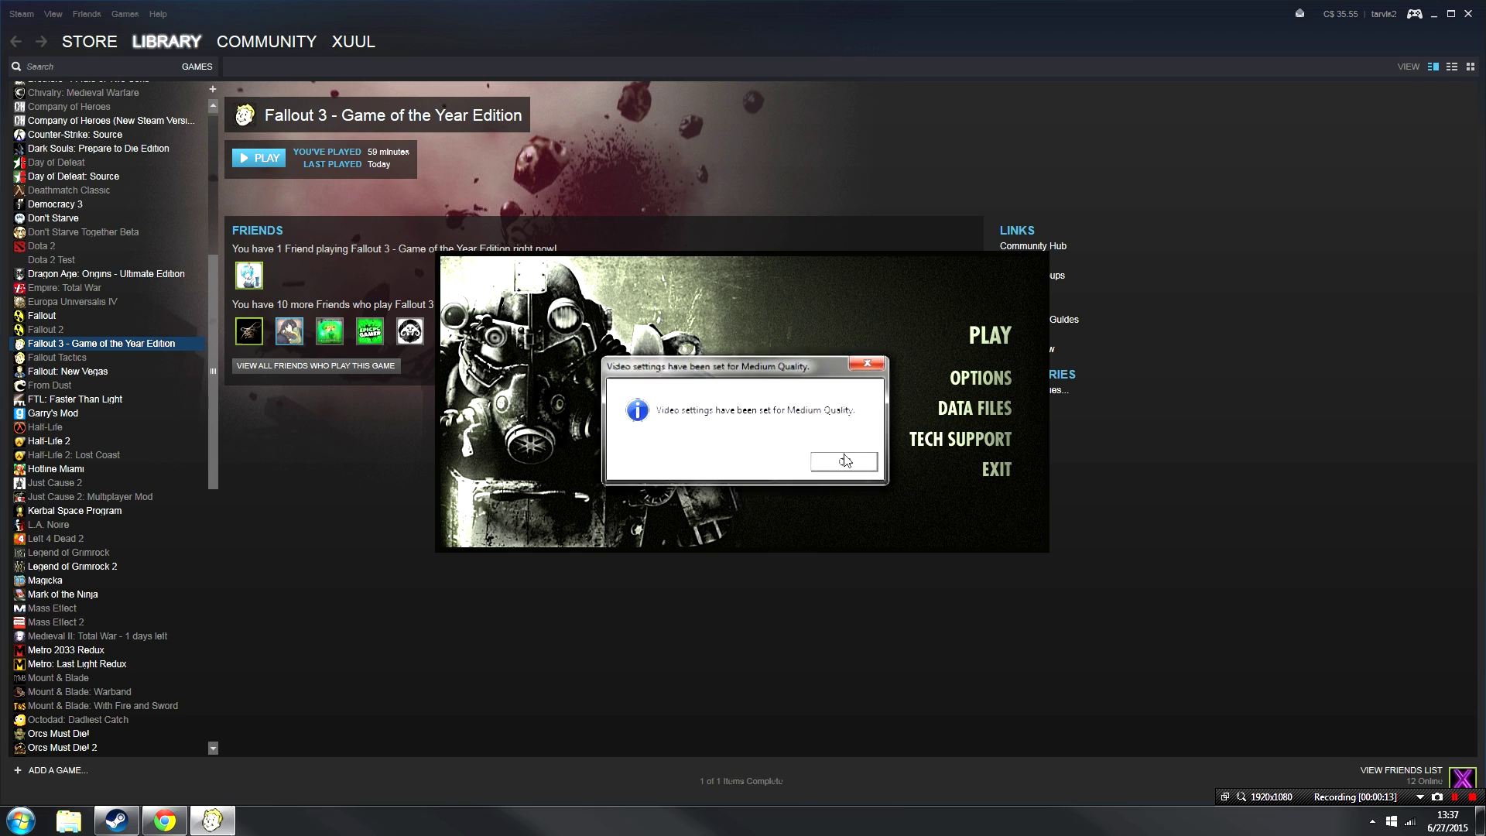
click(953, 381)
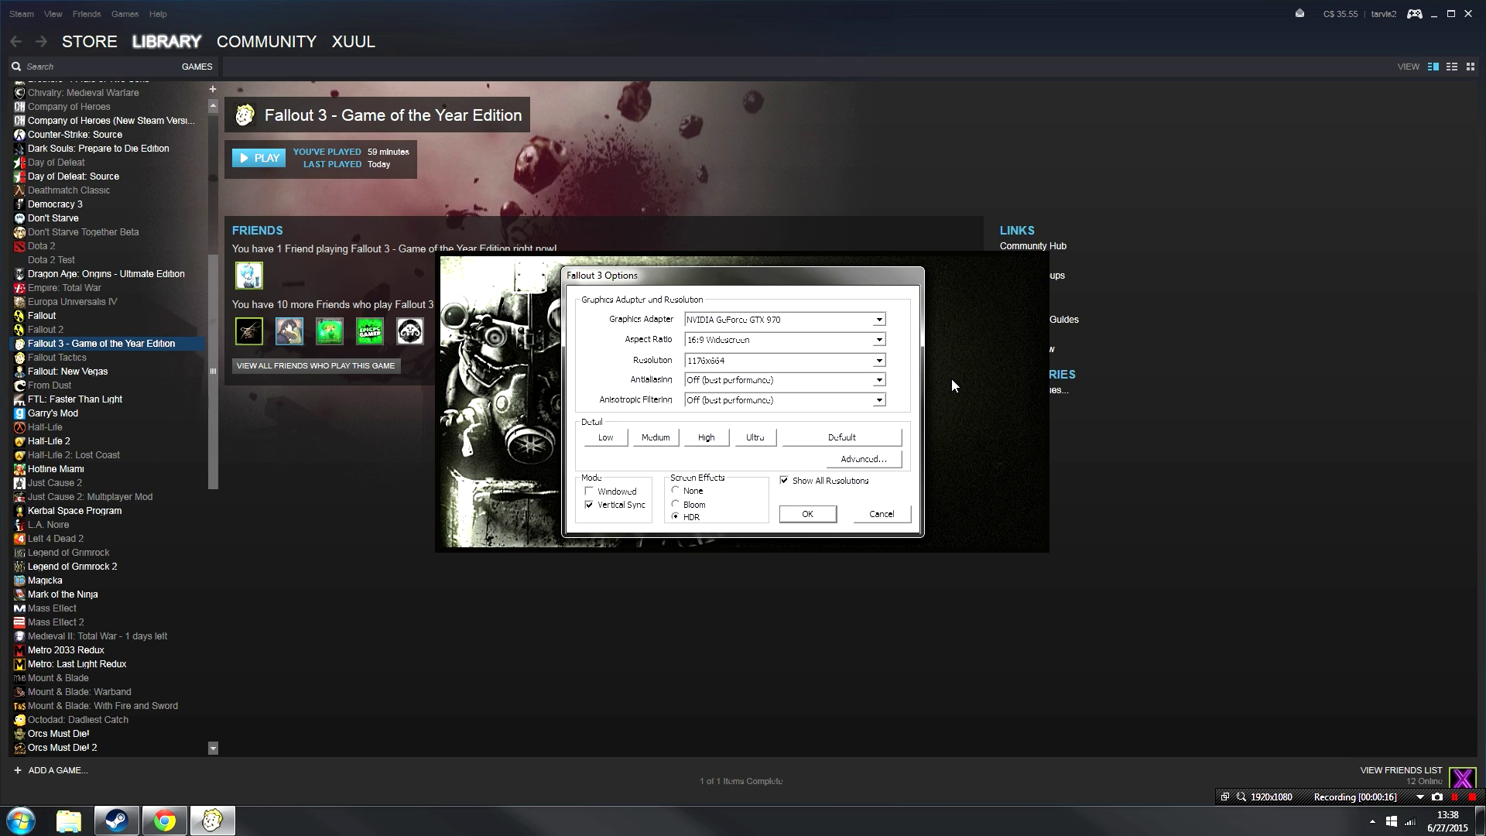
click(879, 362)
click(774, 455)
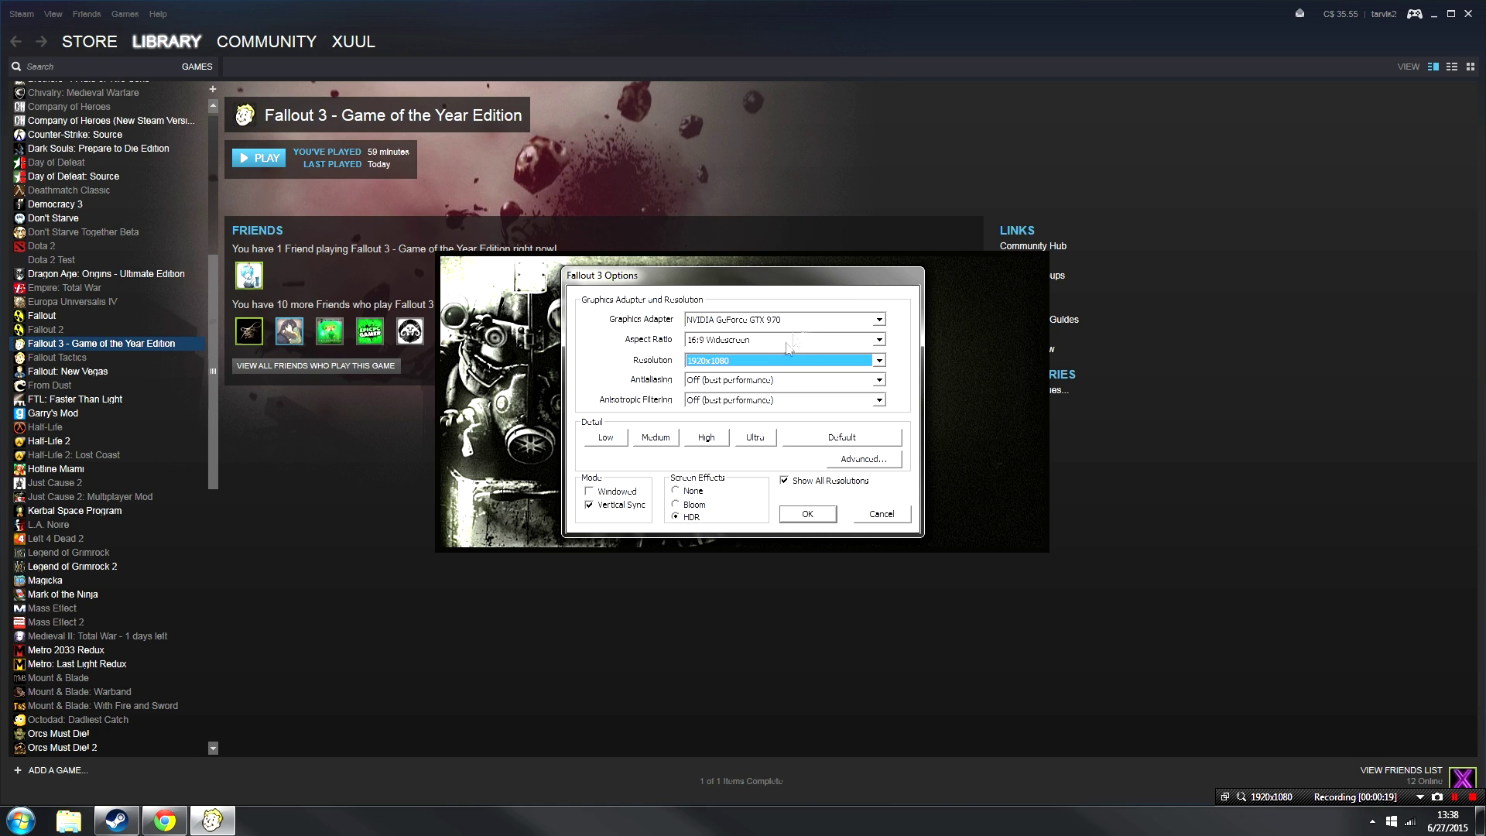
click(770, 455)
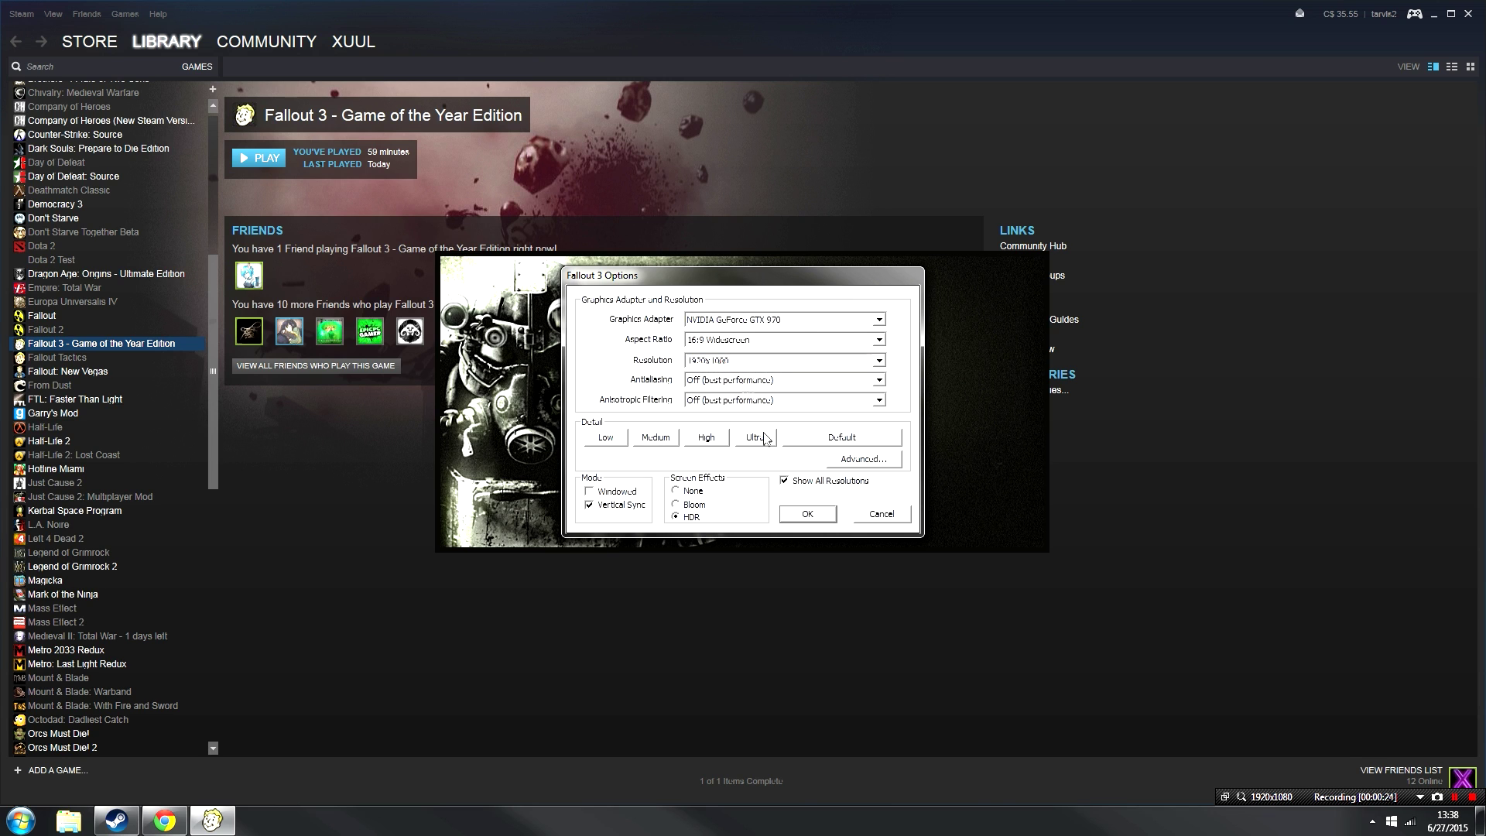
Apply the Ultra detail preset and save the Fallout 3 launcher options.
click(754, 438)
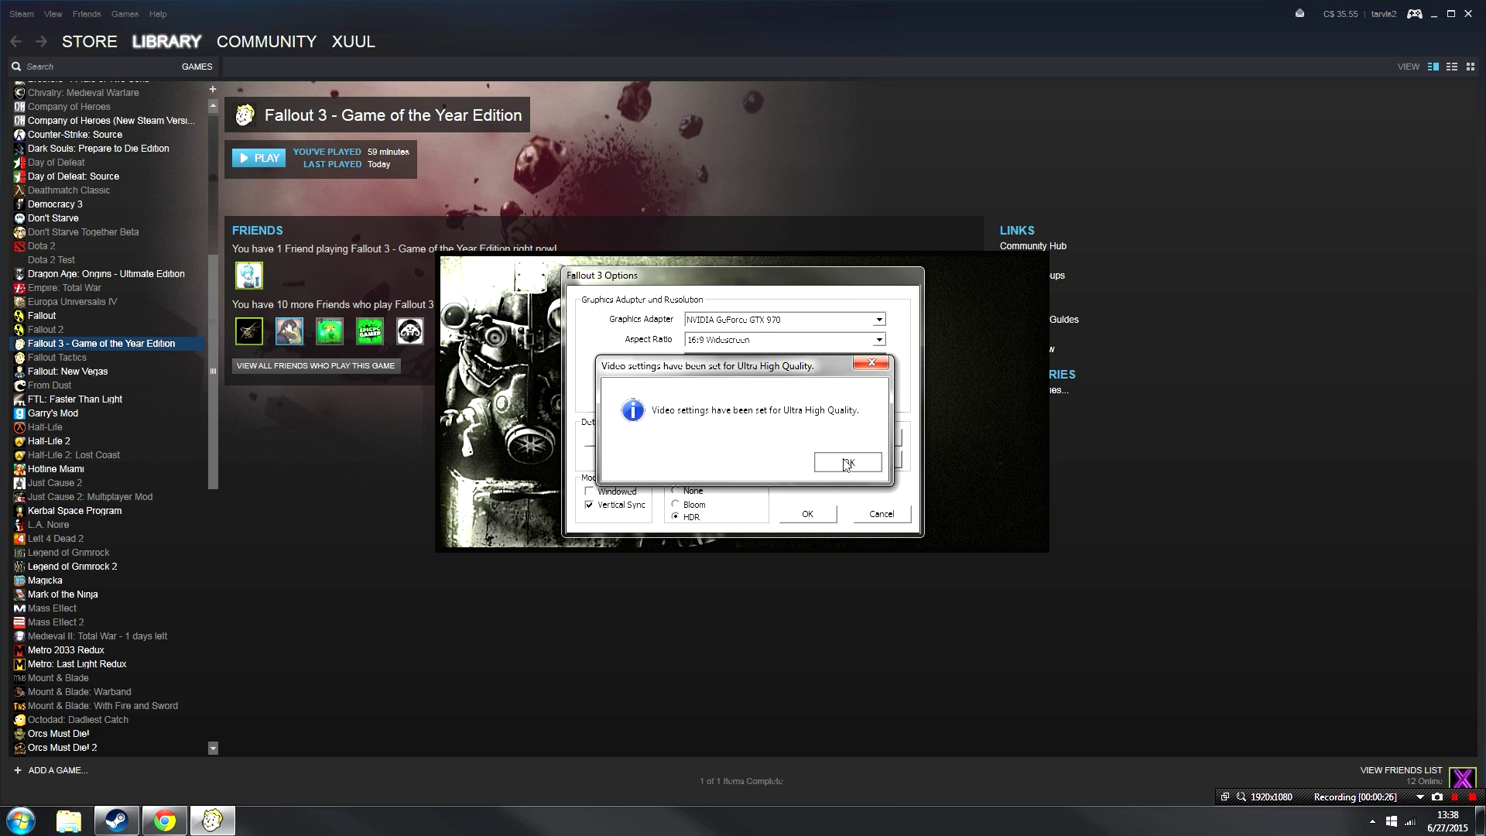
click(849, 470)
click(808, 514)
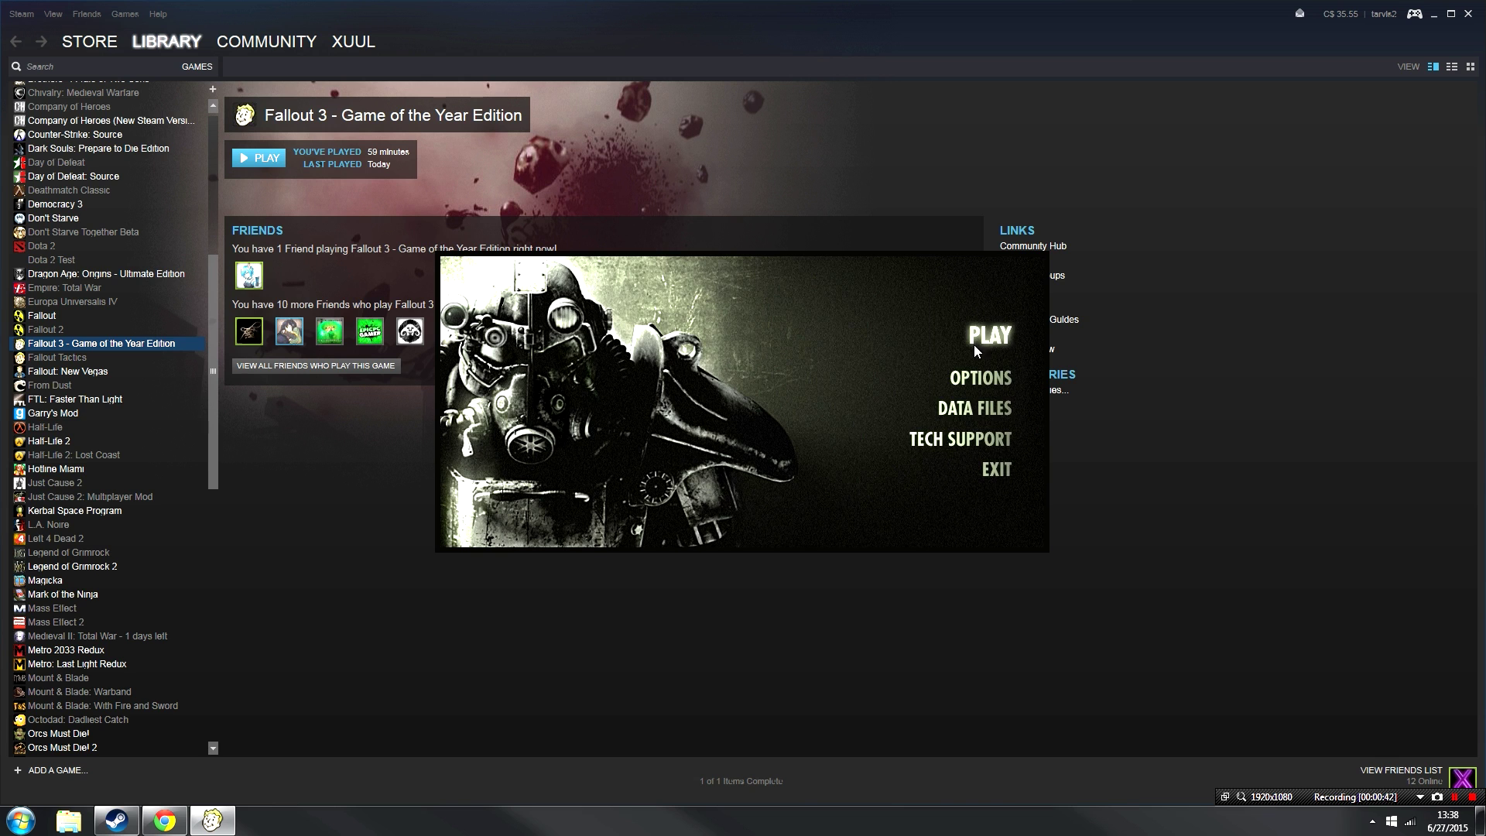
Launch Fallout 3 from the launcher and start a new game.
click(987, 355)
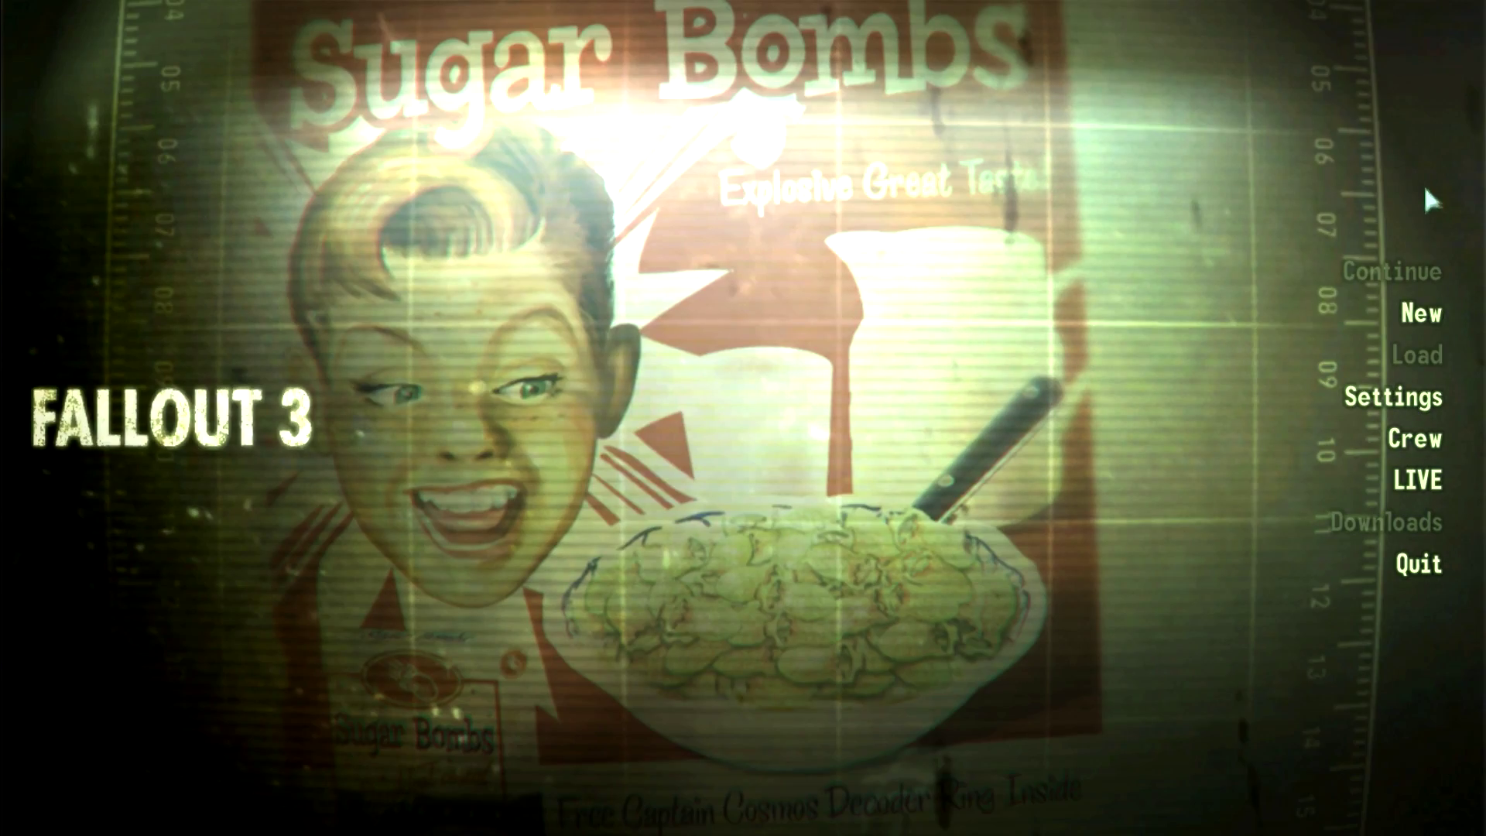
click(1413, 335)
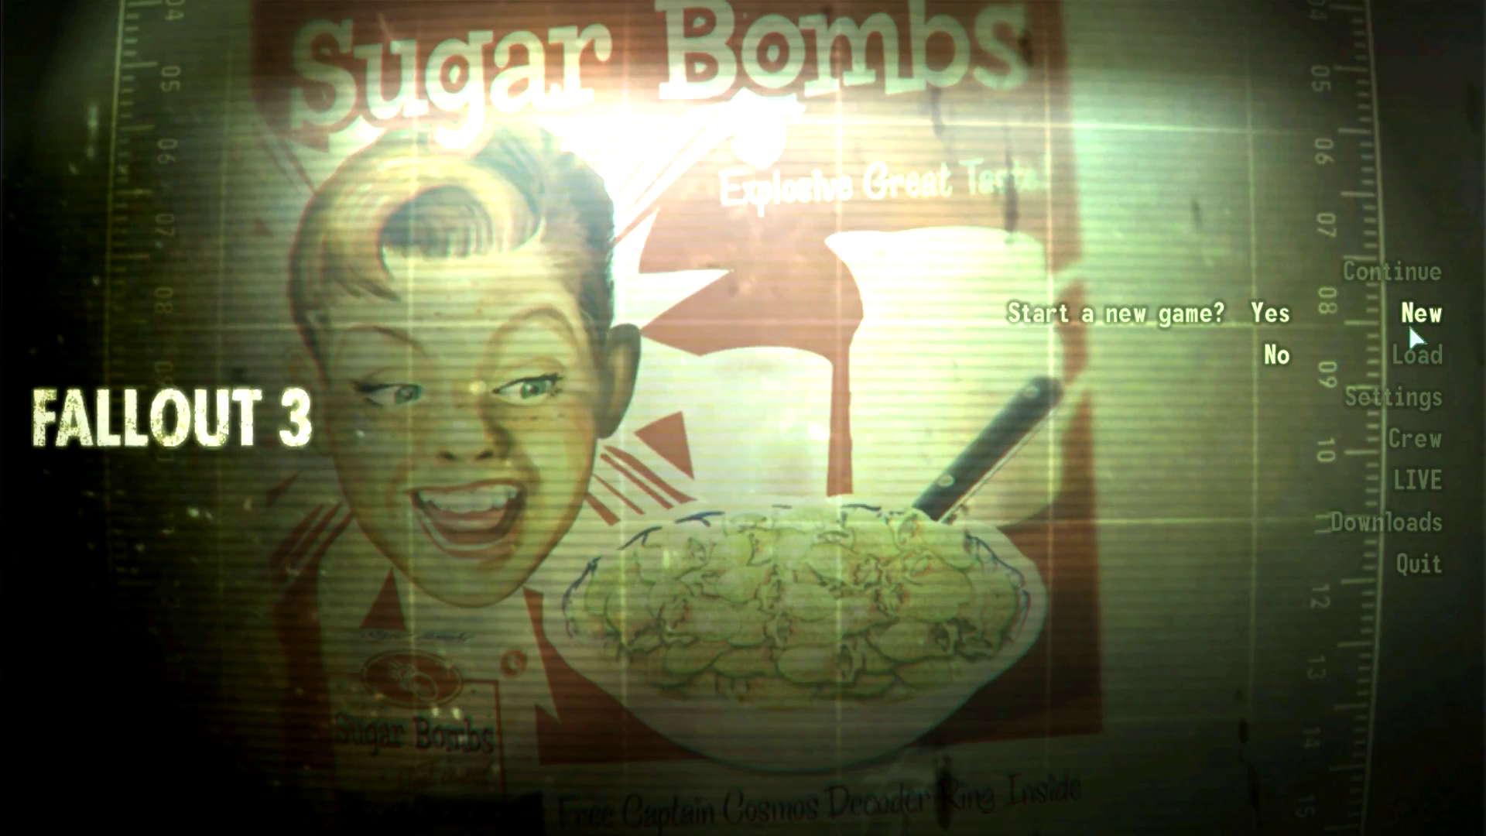
click(1252, 316)
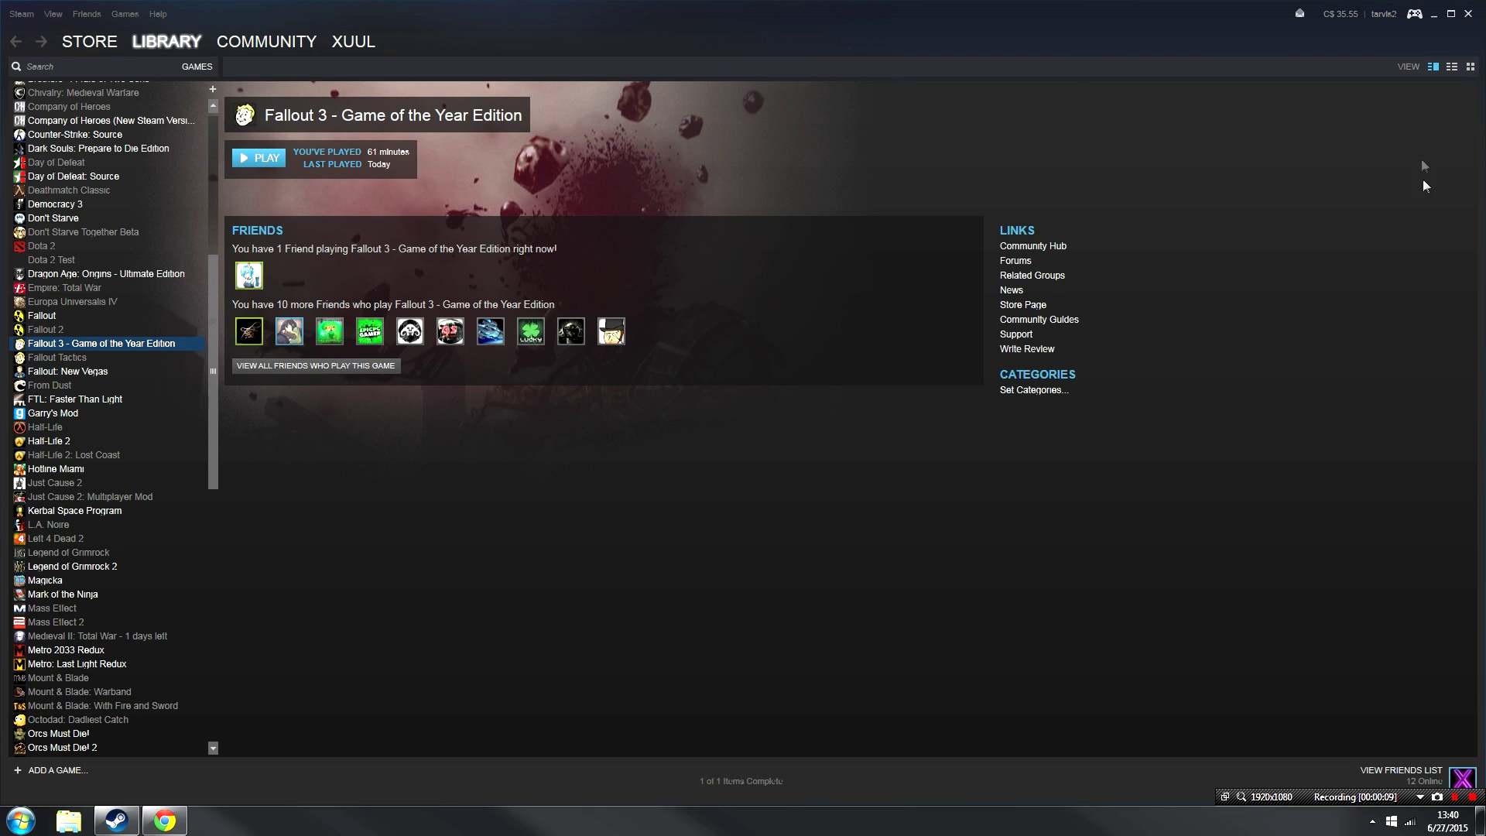
Minimize Steam, switch to Google Chrome and open the files section of the Mod Organizer page on Nexus Mods.
click(1433, 14)
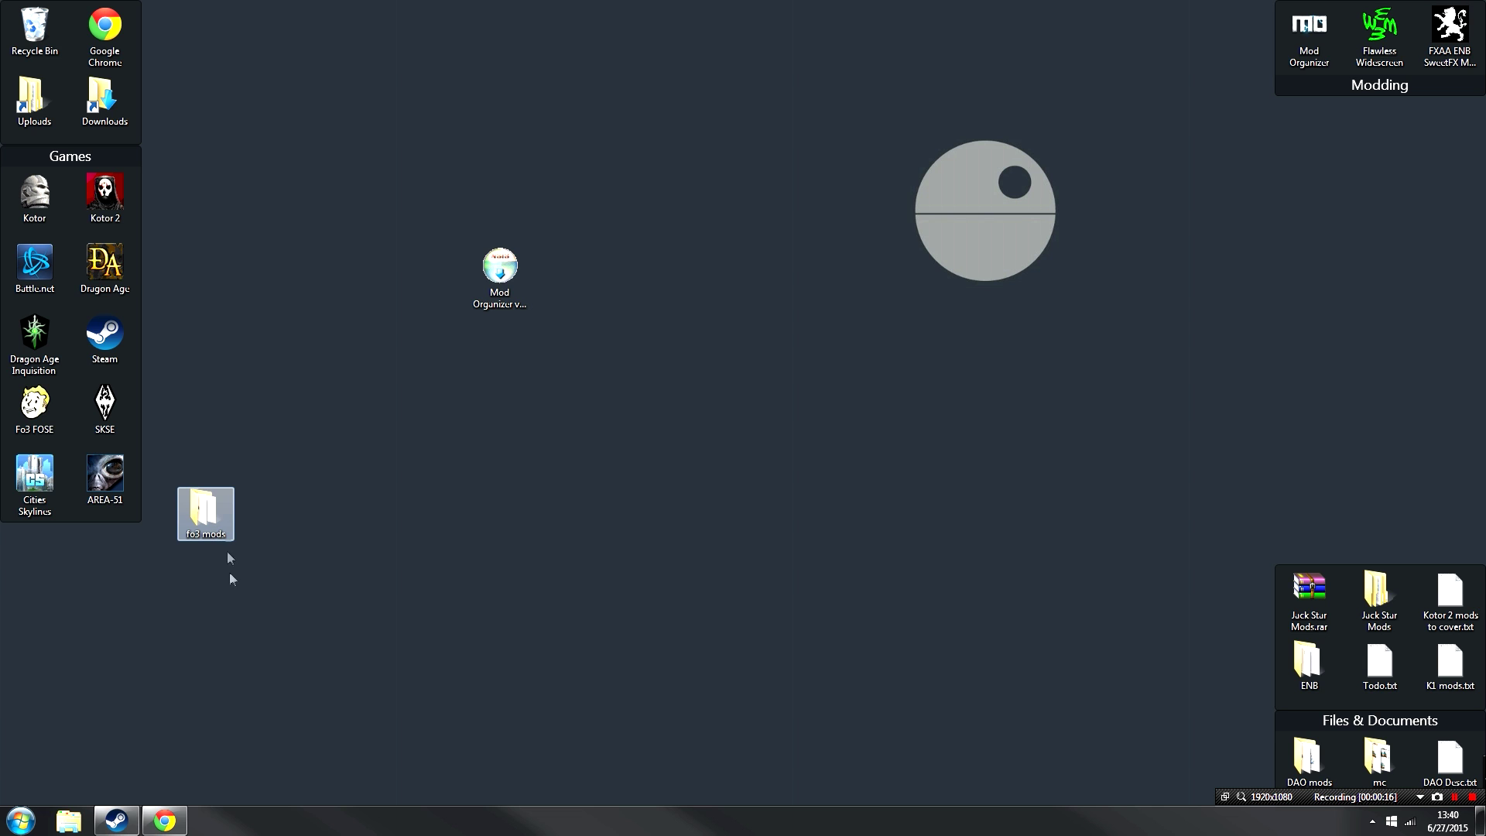
click(164, 820)
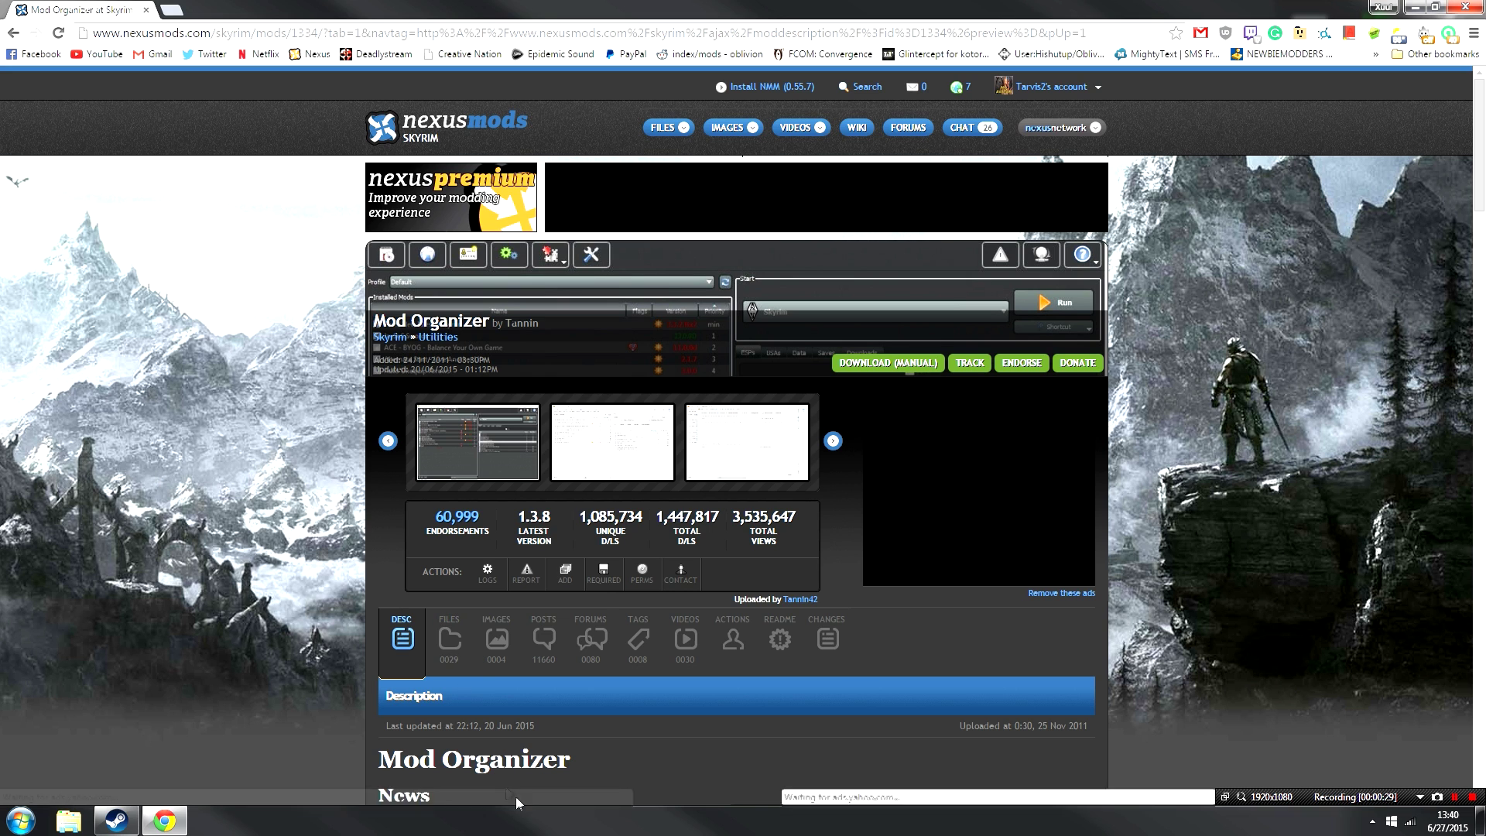
click(450, 641)
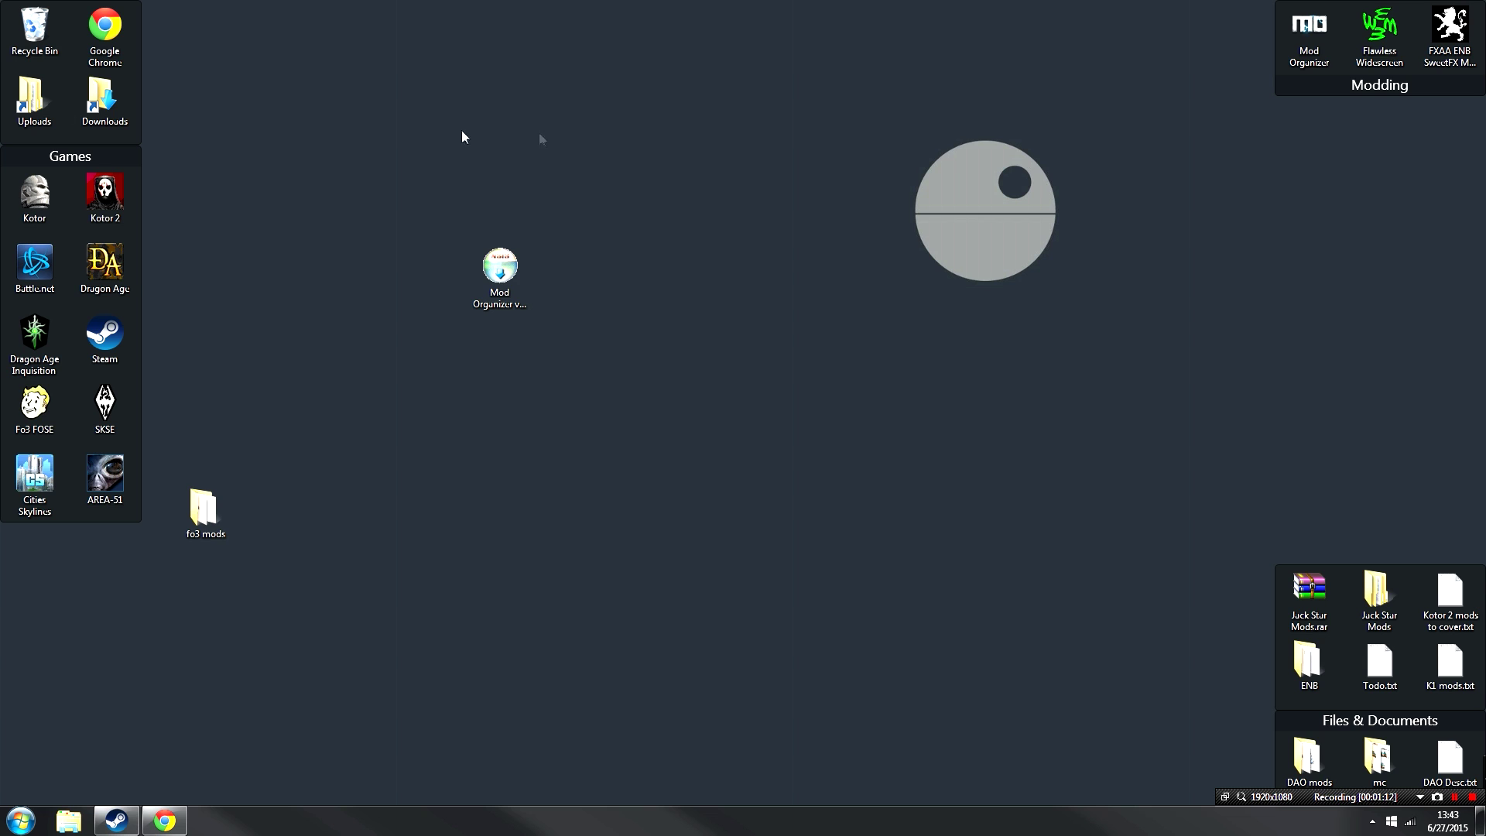
Run the Mod Organizer 1.3.8 installer from the desktop and accept its license agreement.
double_click(502, 267)
click(803, 426)
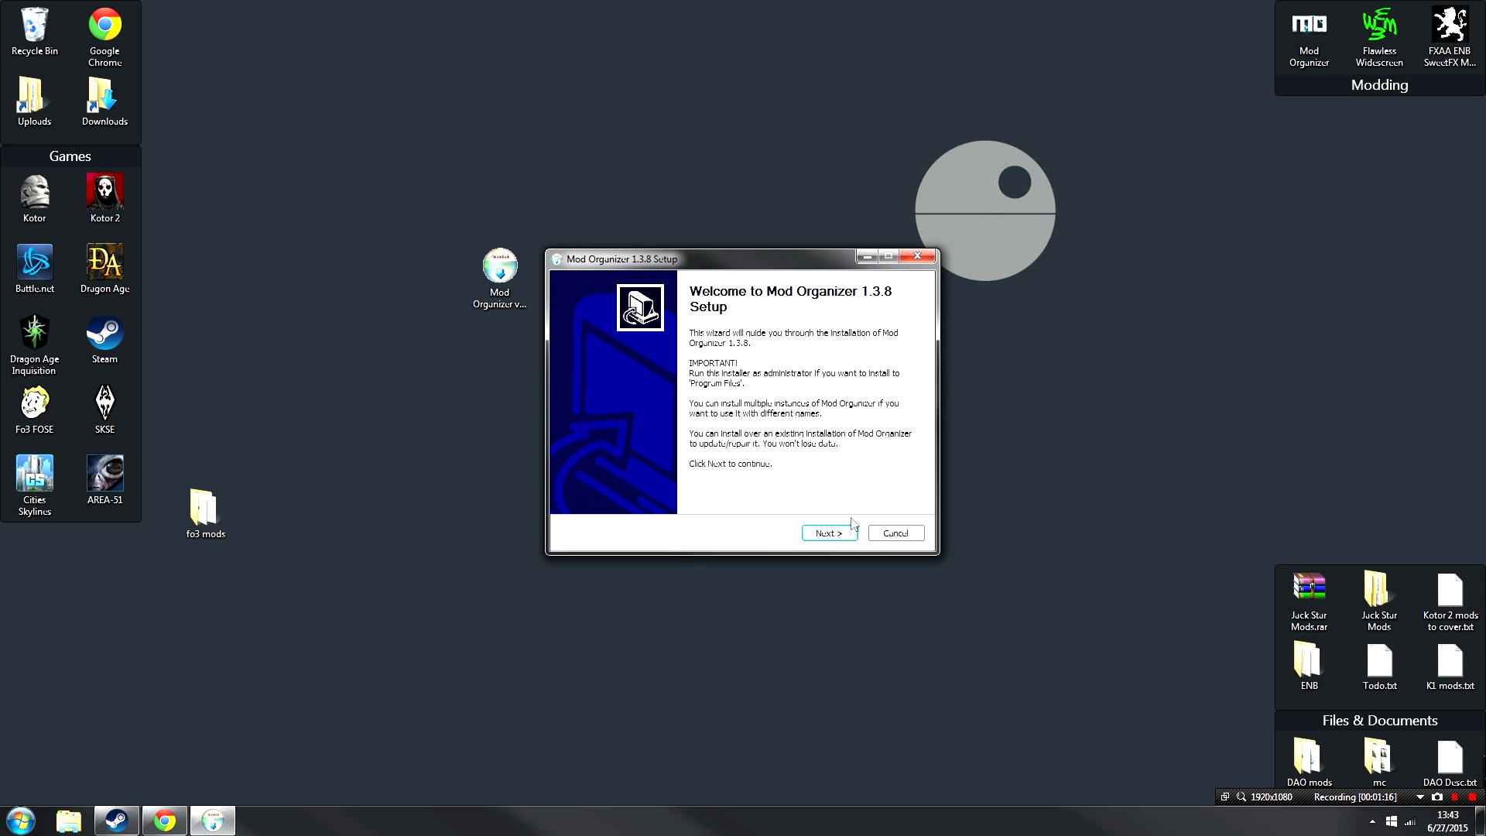
click(851, 532)
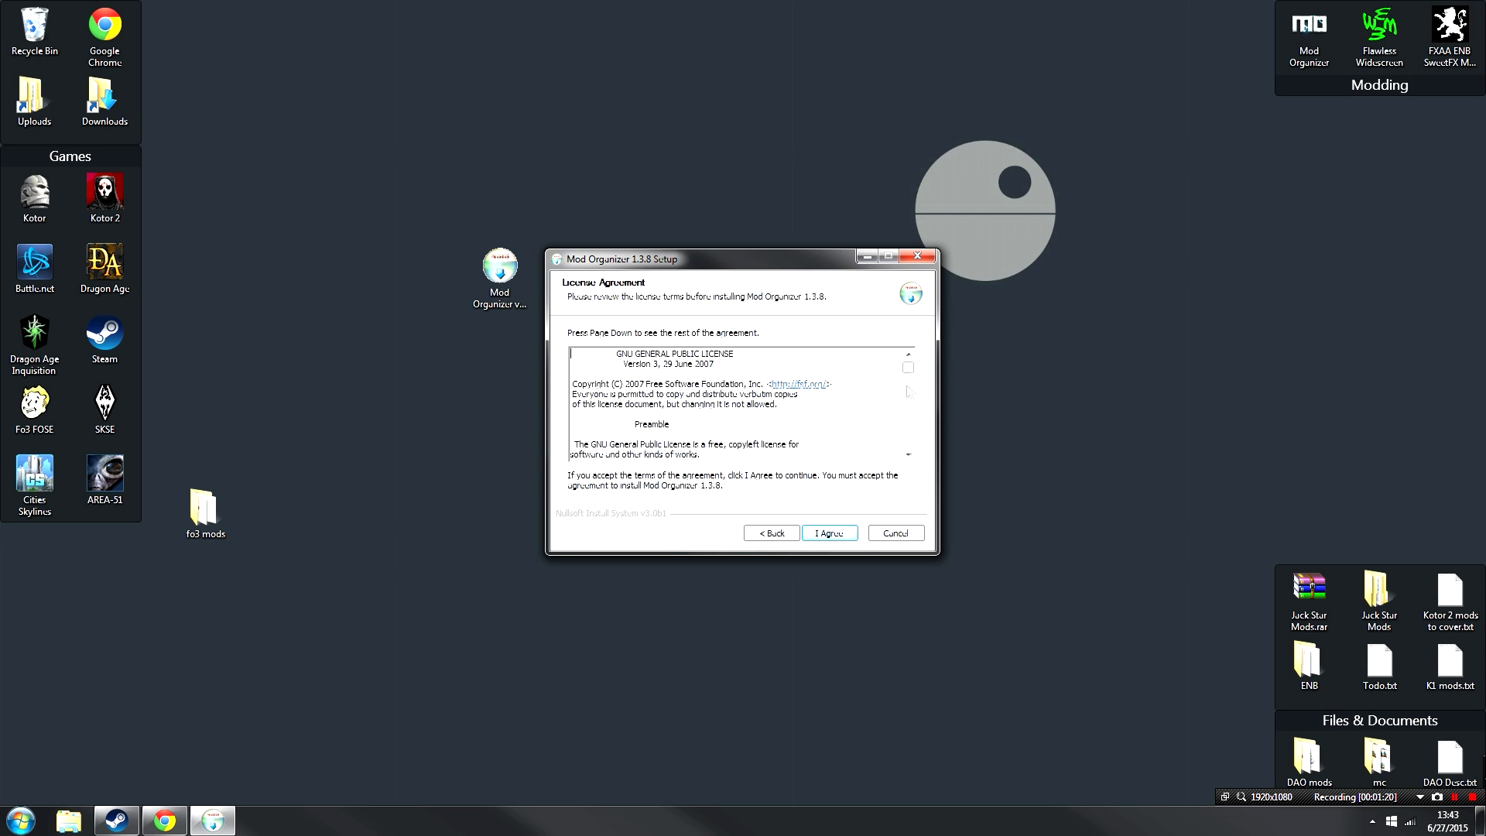
click(815, 531)
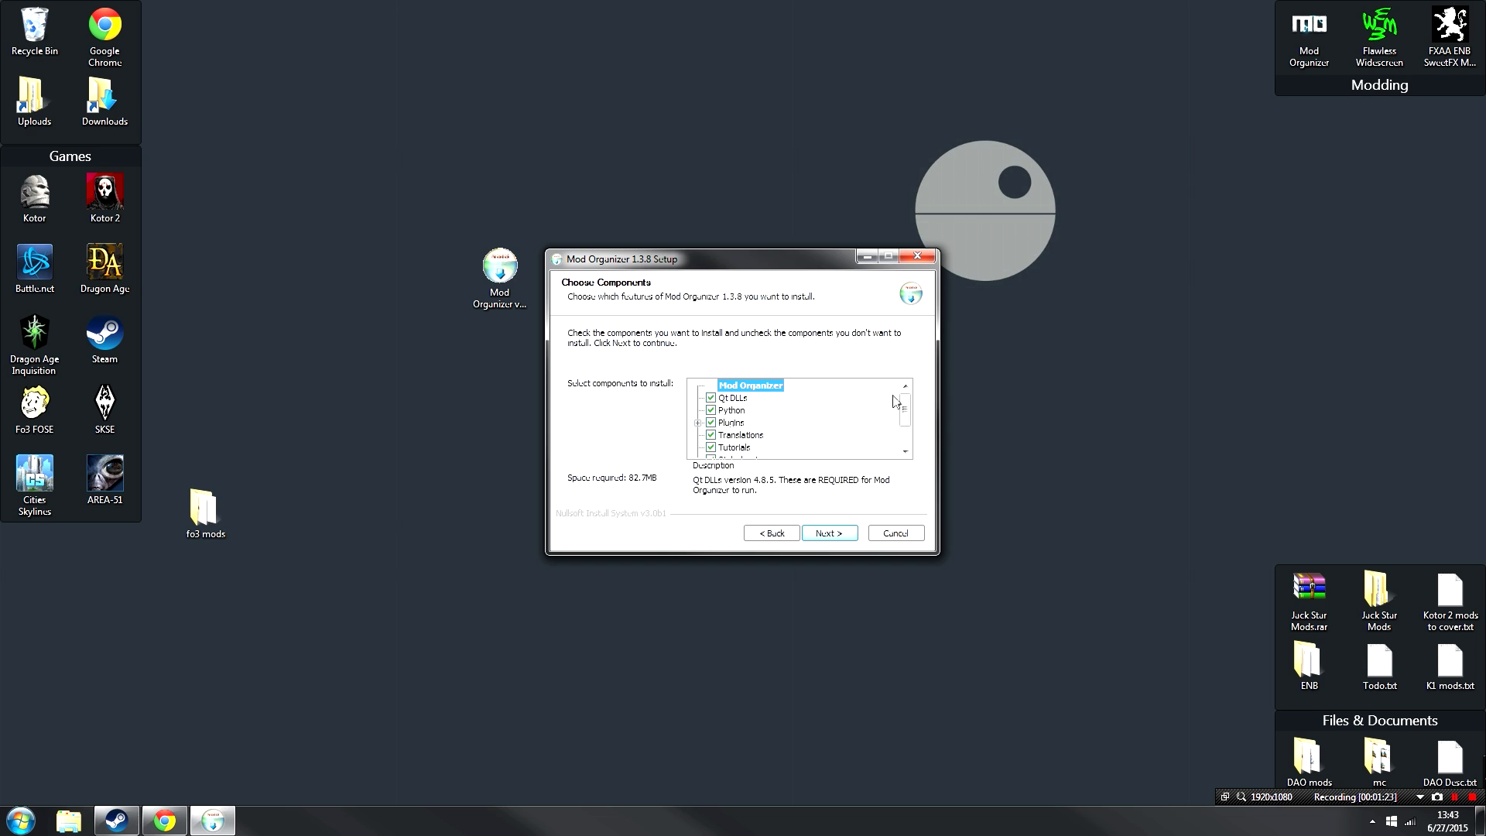
Add the Handle Nexus Links component to the installation, review the included plugins, and continue to the install location.
scroll(852, 441, down, 1)
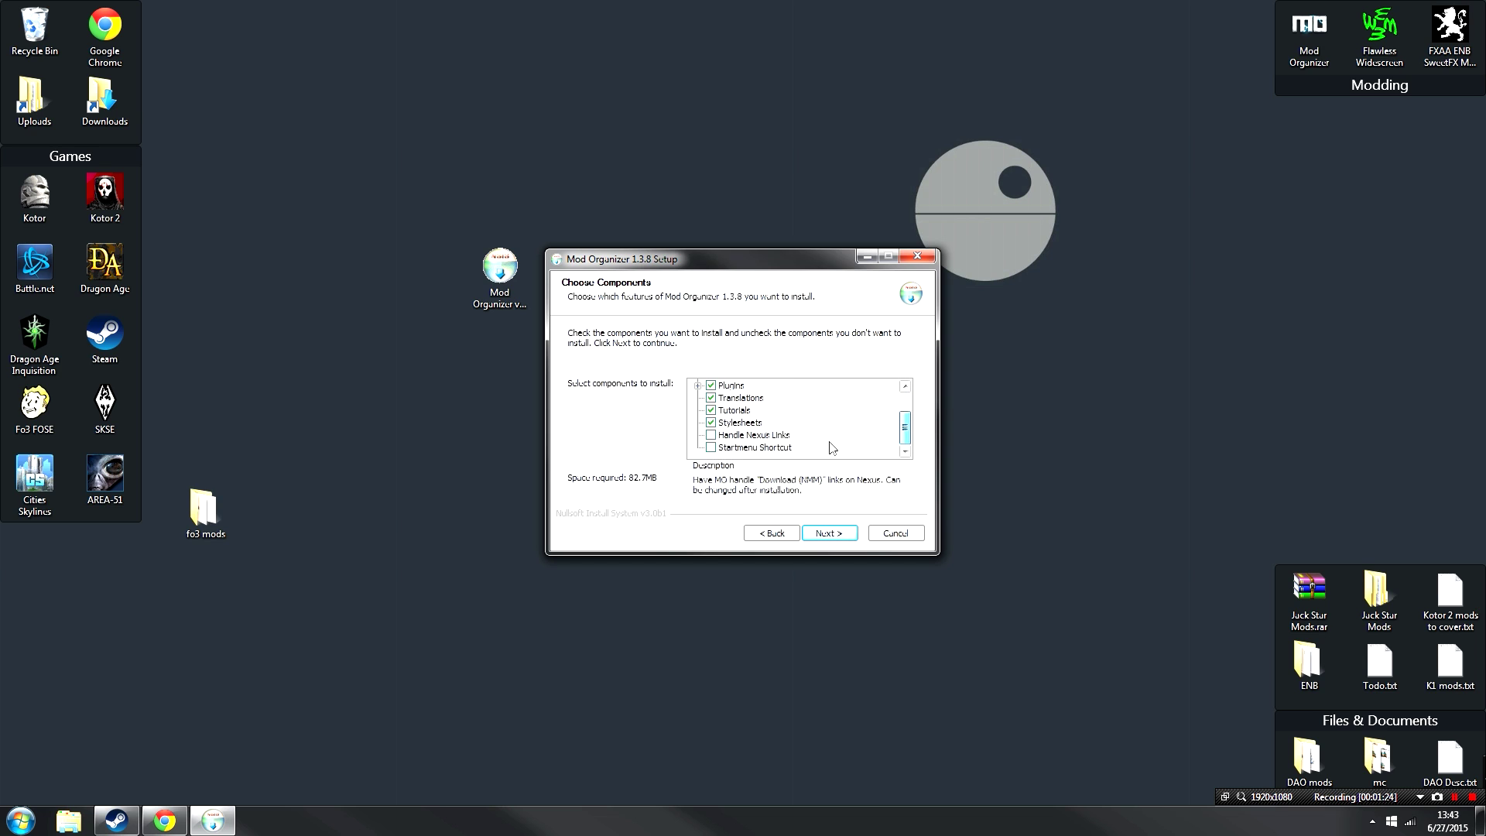
click(710, 435)
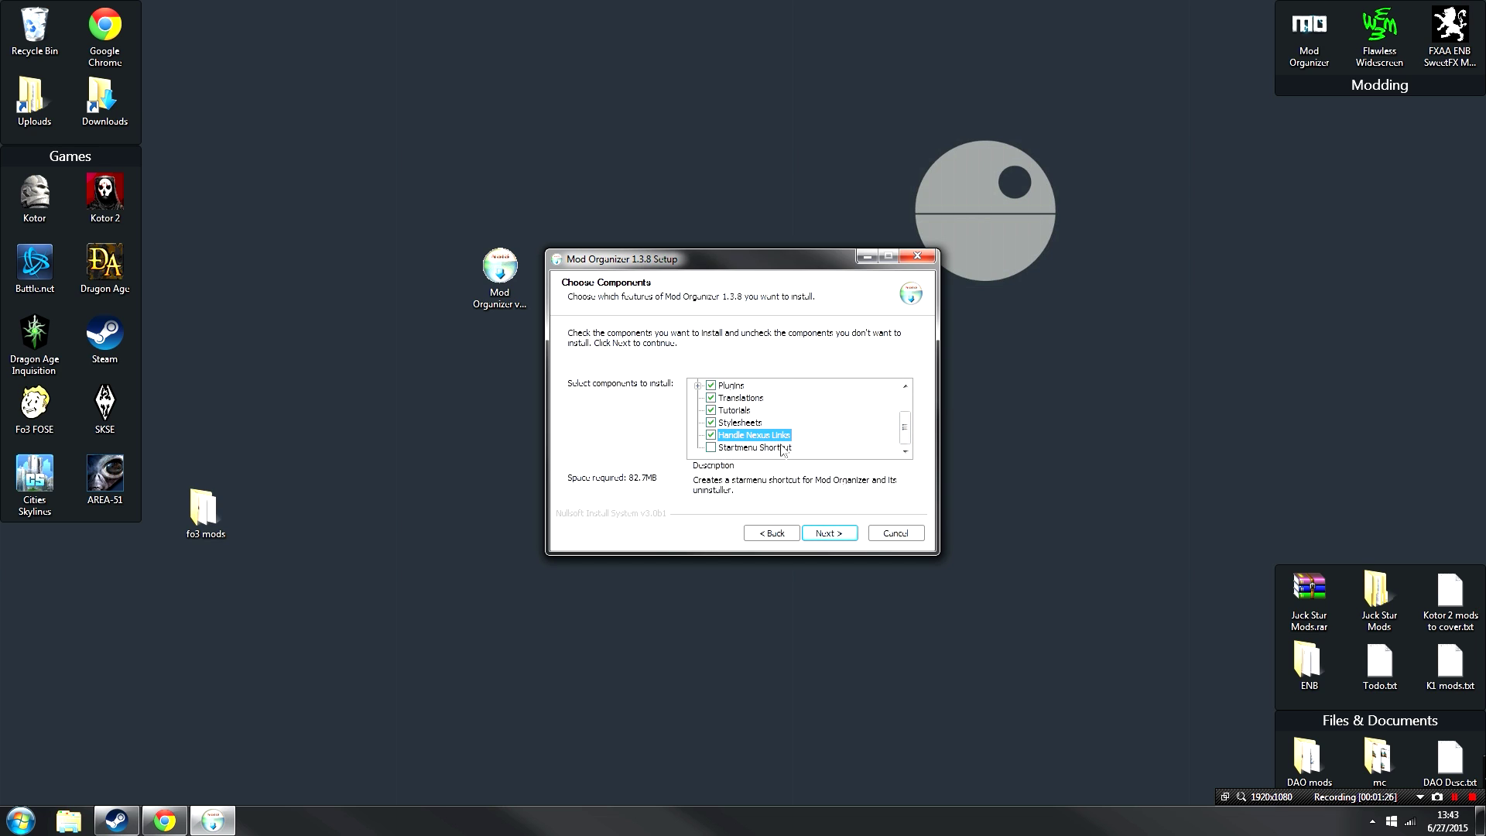
click(698, 384)
mouse_move(905, 405)
mouse_down()
mouse_move(912, 443)
mouse_move(913, 384)
mouse_up()
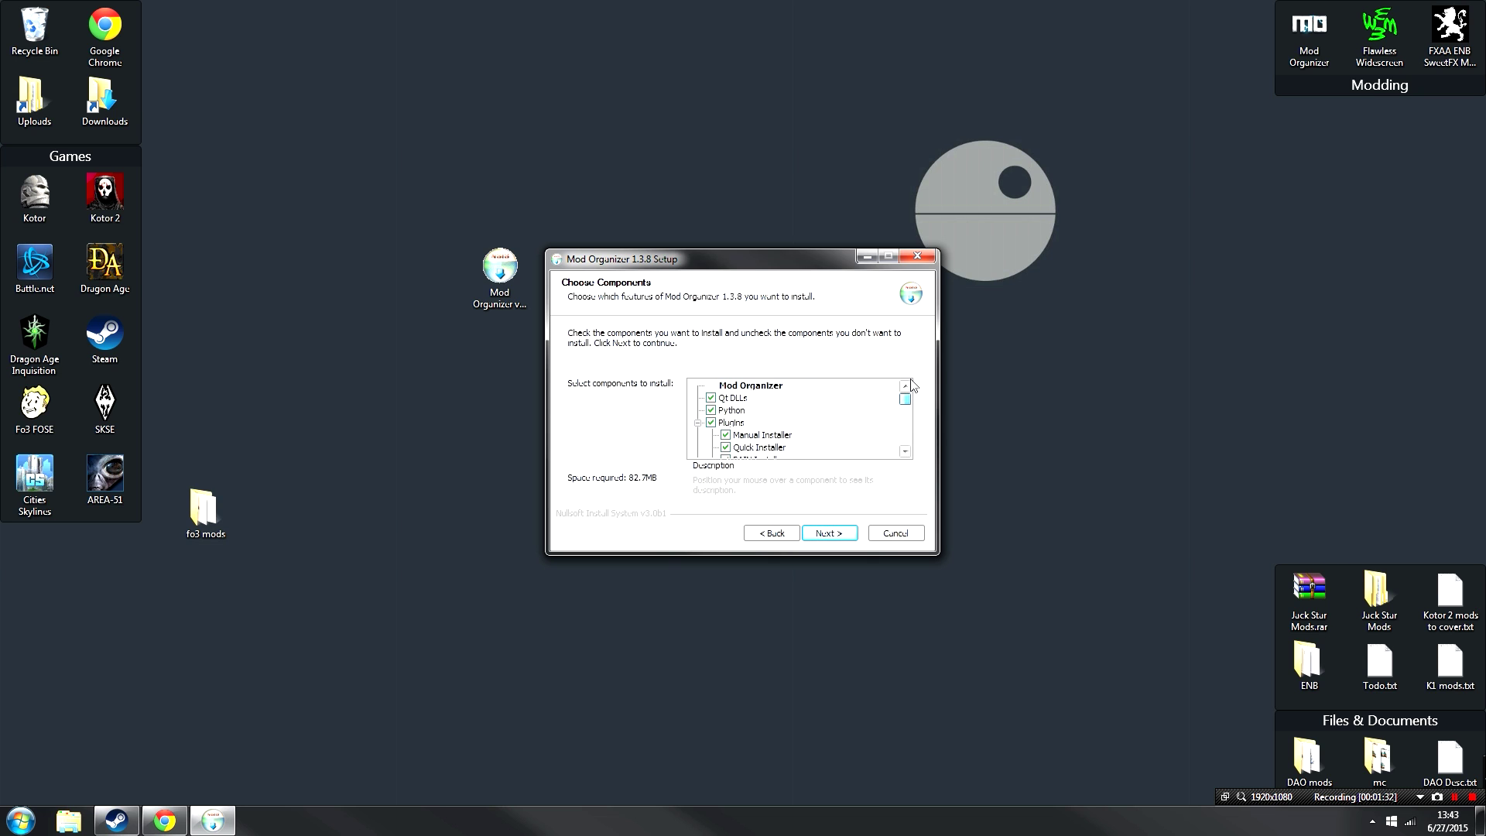
click(836, 533)
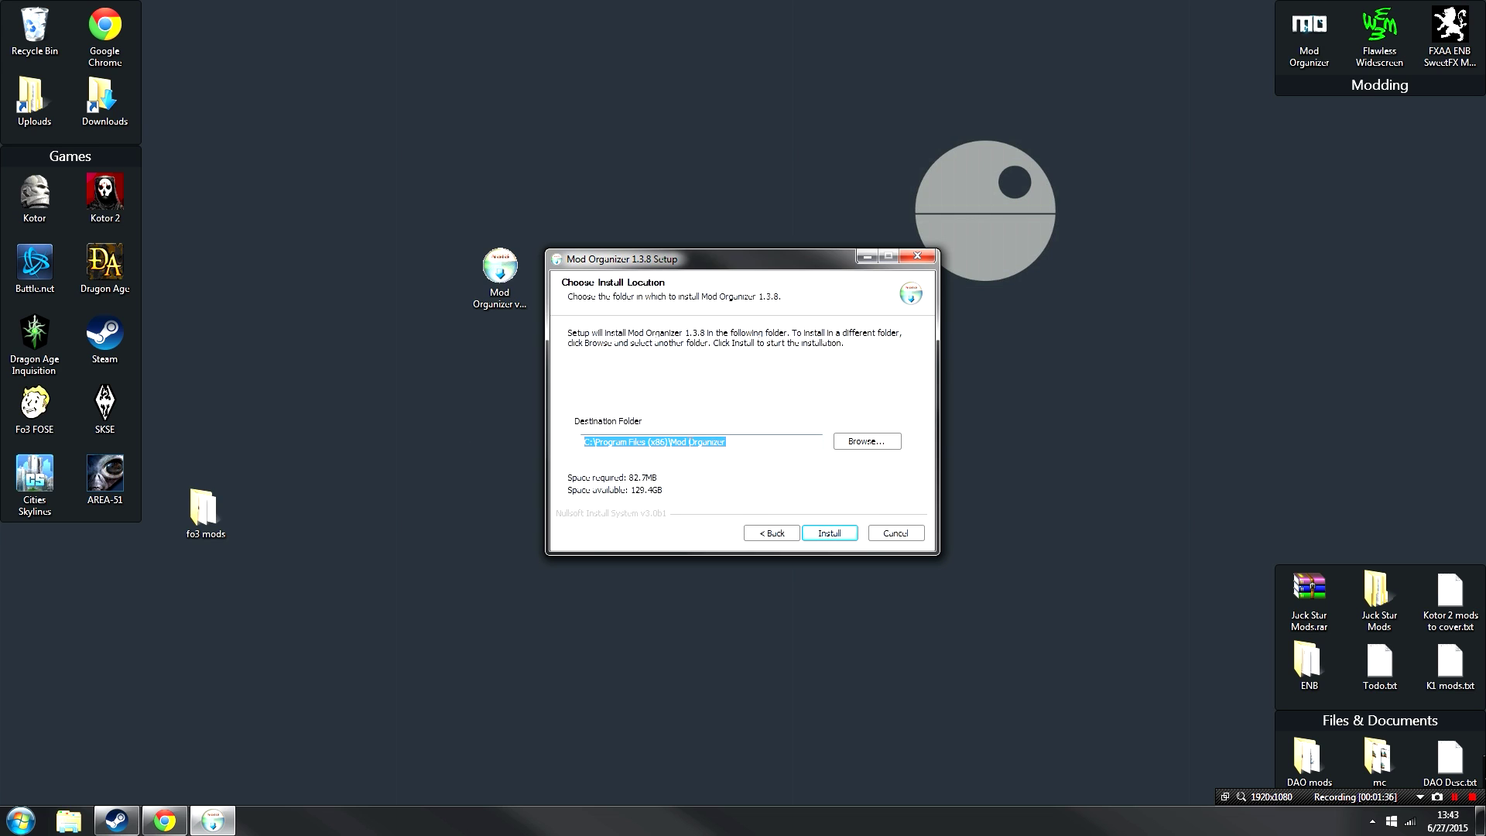
Set the destination to the Fallout 3 goty folder under D:\Steam\SteamApps\common and install Mod Organizer there.
click(852, 445)
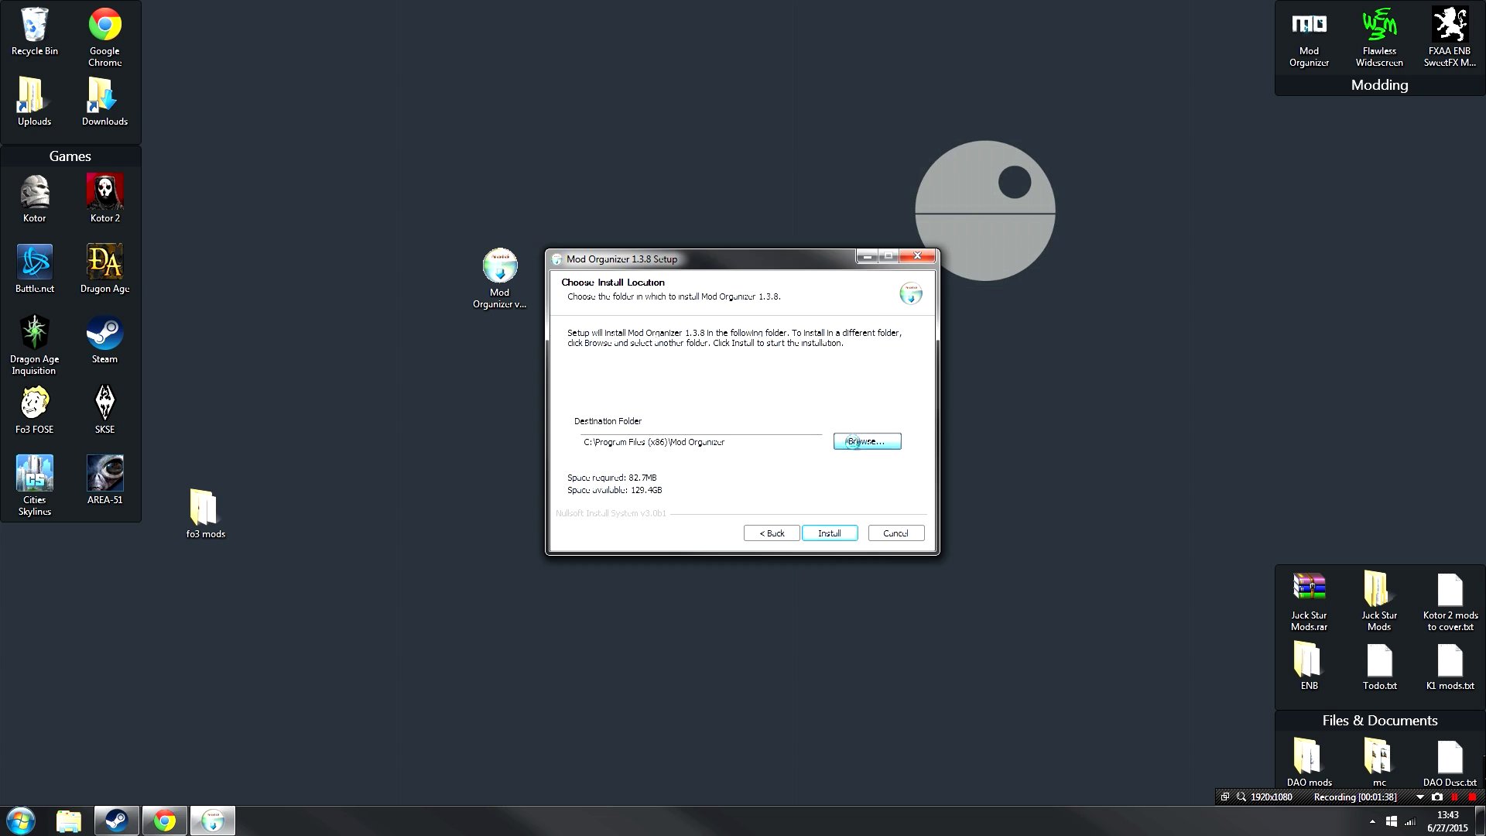
drag(849, 398, 859, 461)
scroll(681, 433, up, 2)
click(642, 404)
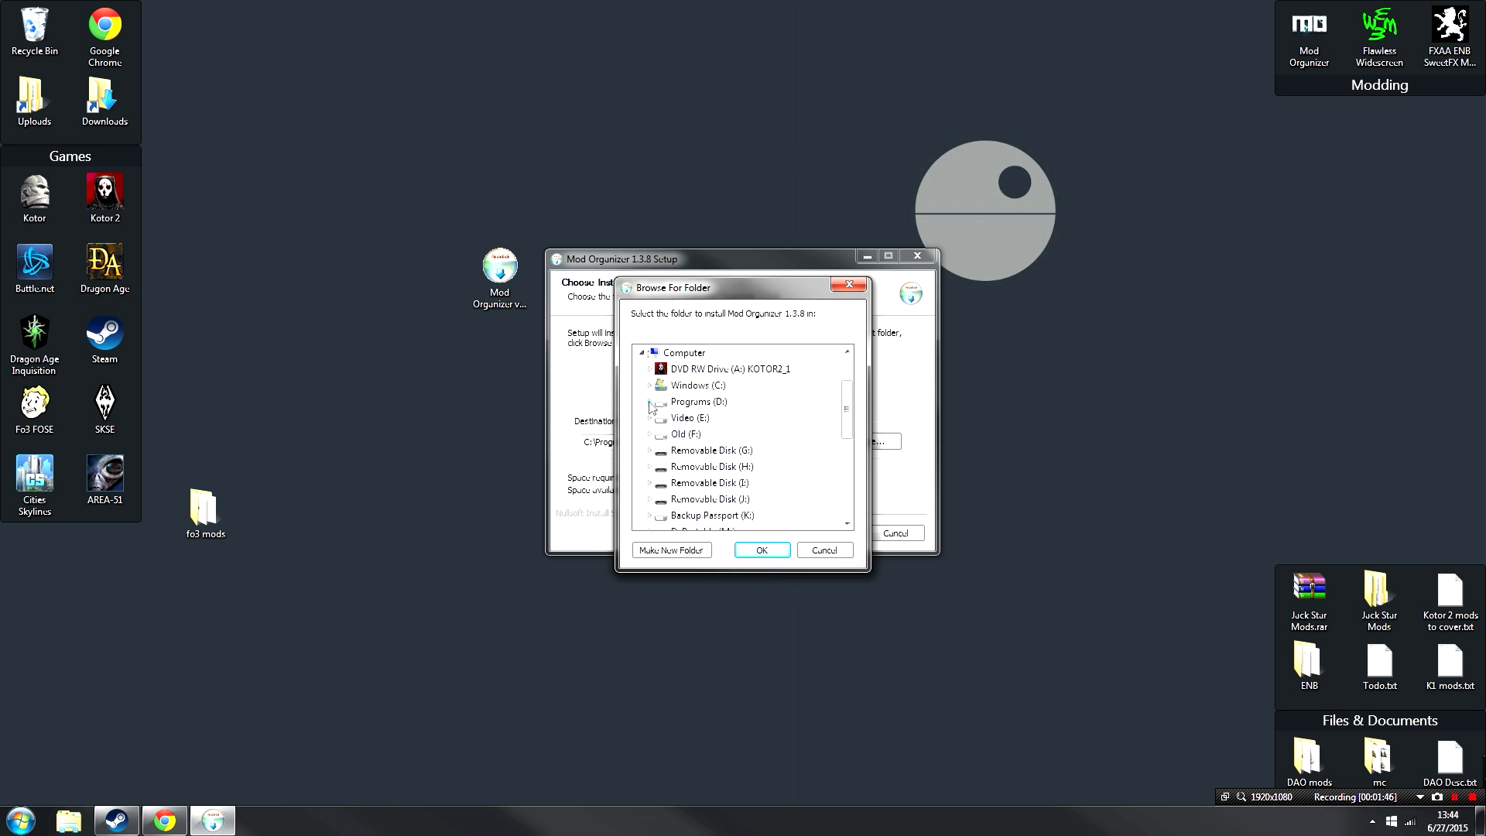
click(649, 402)
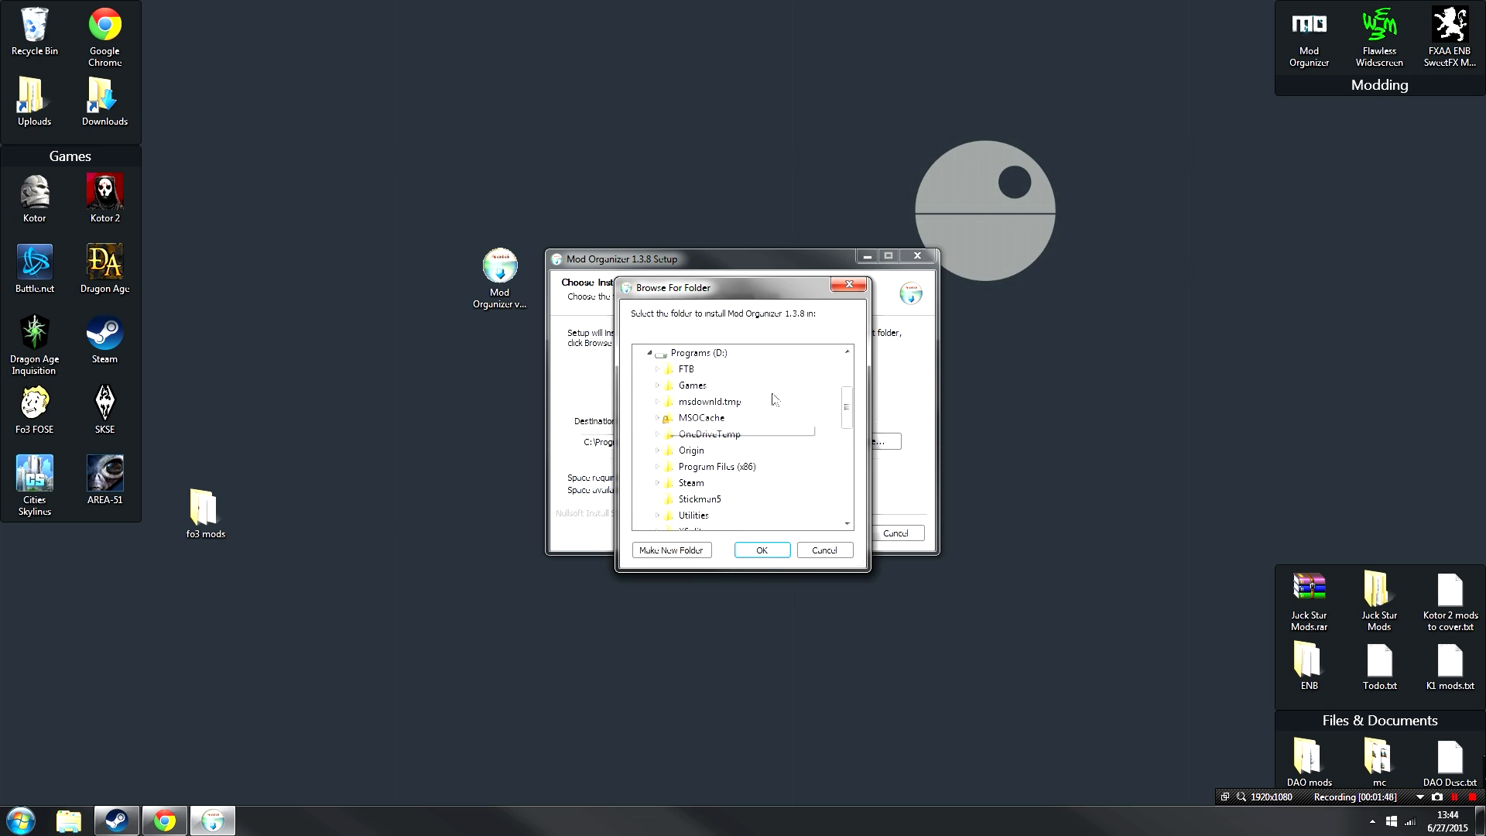
click(656, 484)
scroll(661, 487, down, 4)
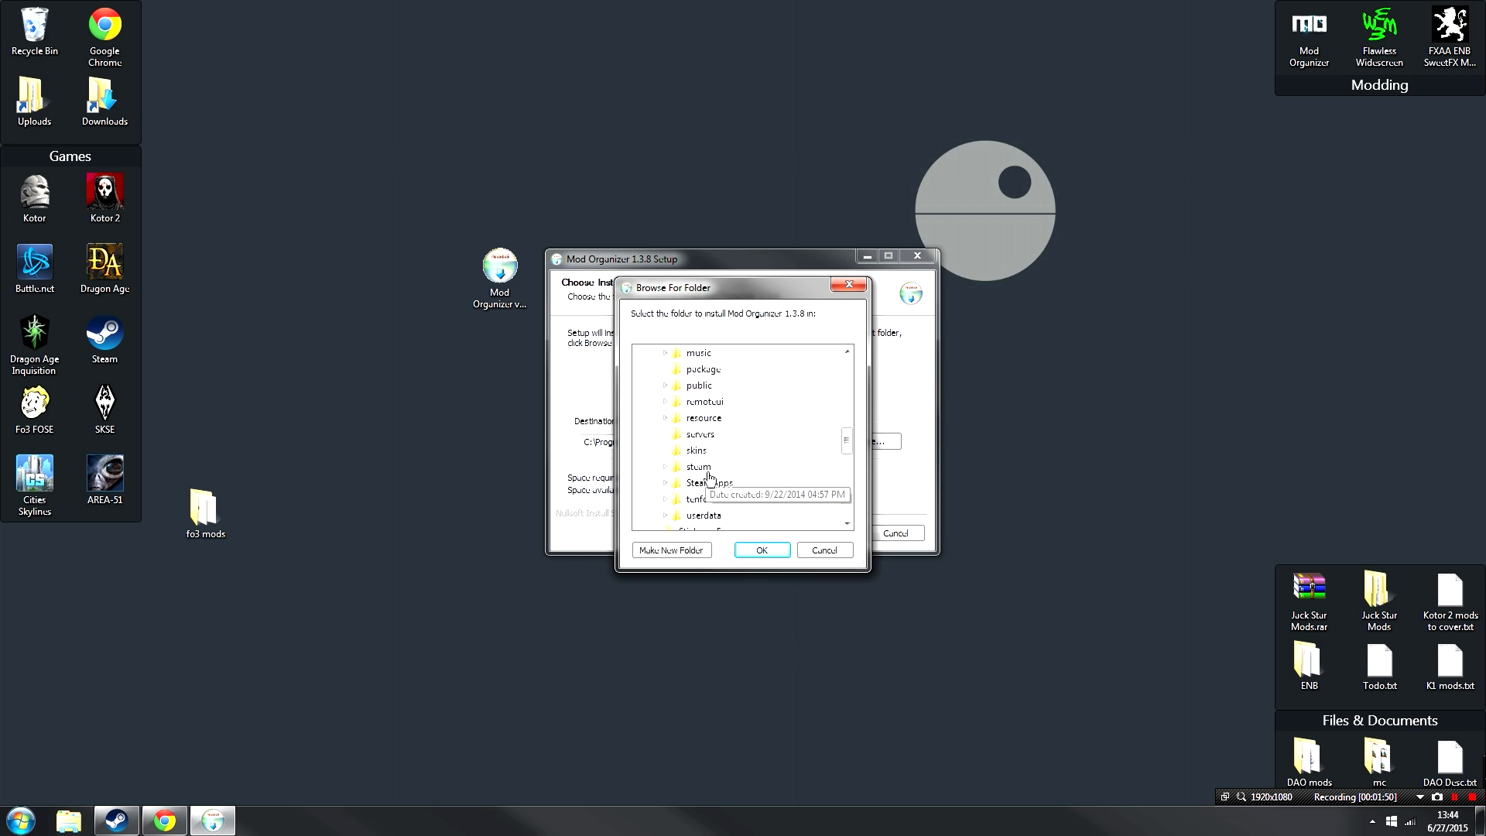
click(664, 484)
click(674, 406)
scroll(755, 464, down, 3)
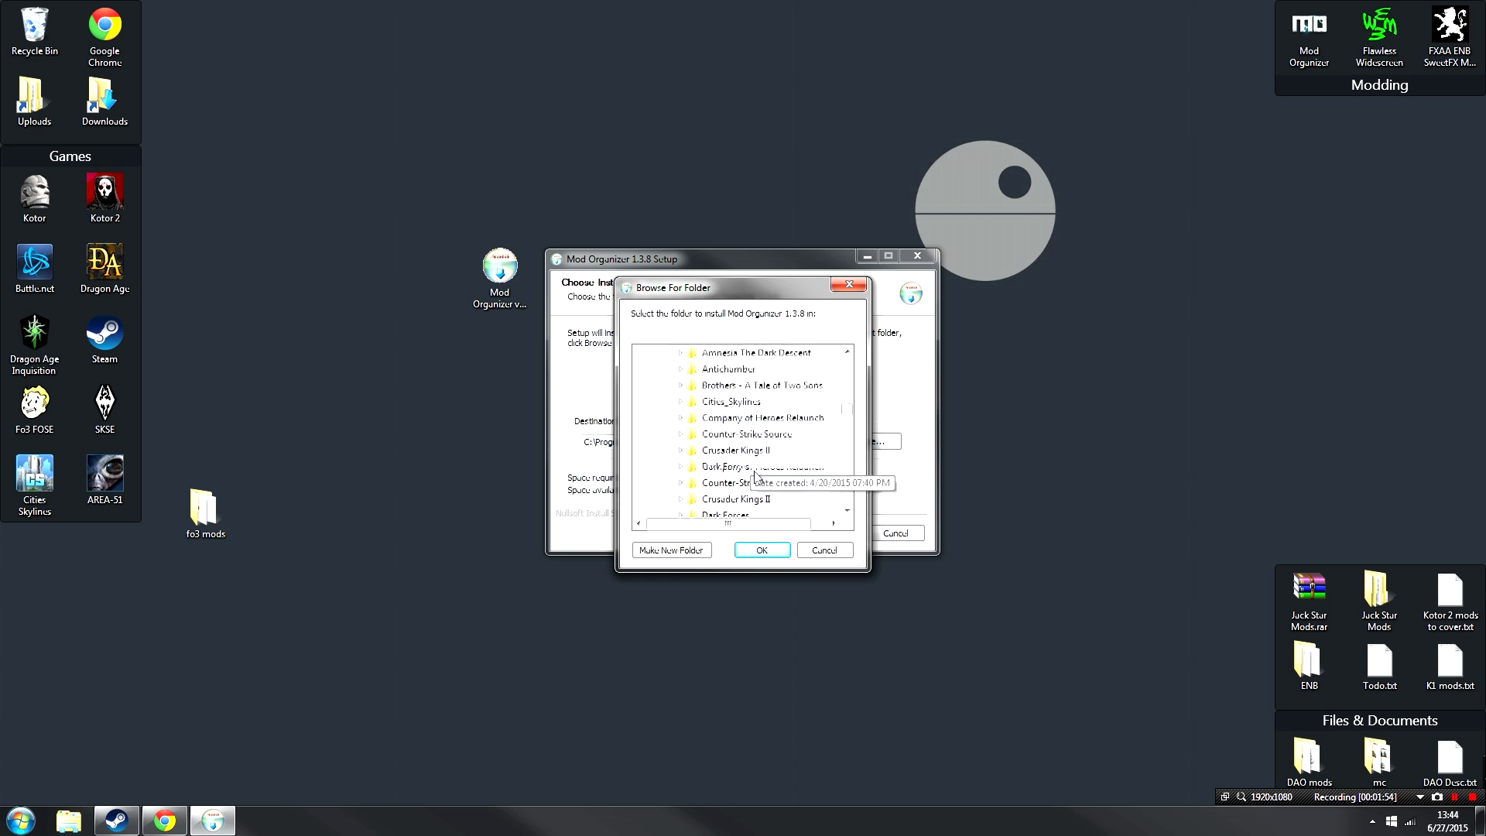
scroll(757, 476, down, 3)
scroll(786, 468, up, 1)
scroll(788, 463, down, 1)
double_click(755, 387)
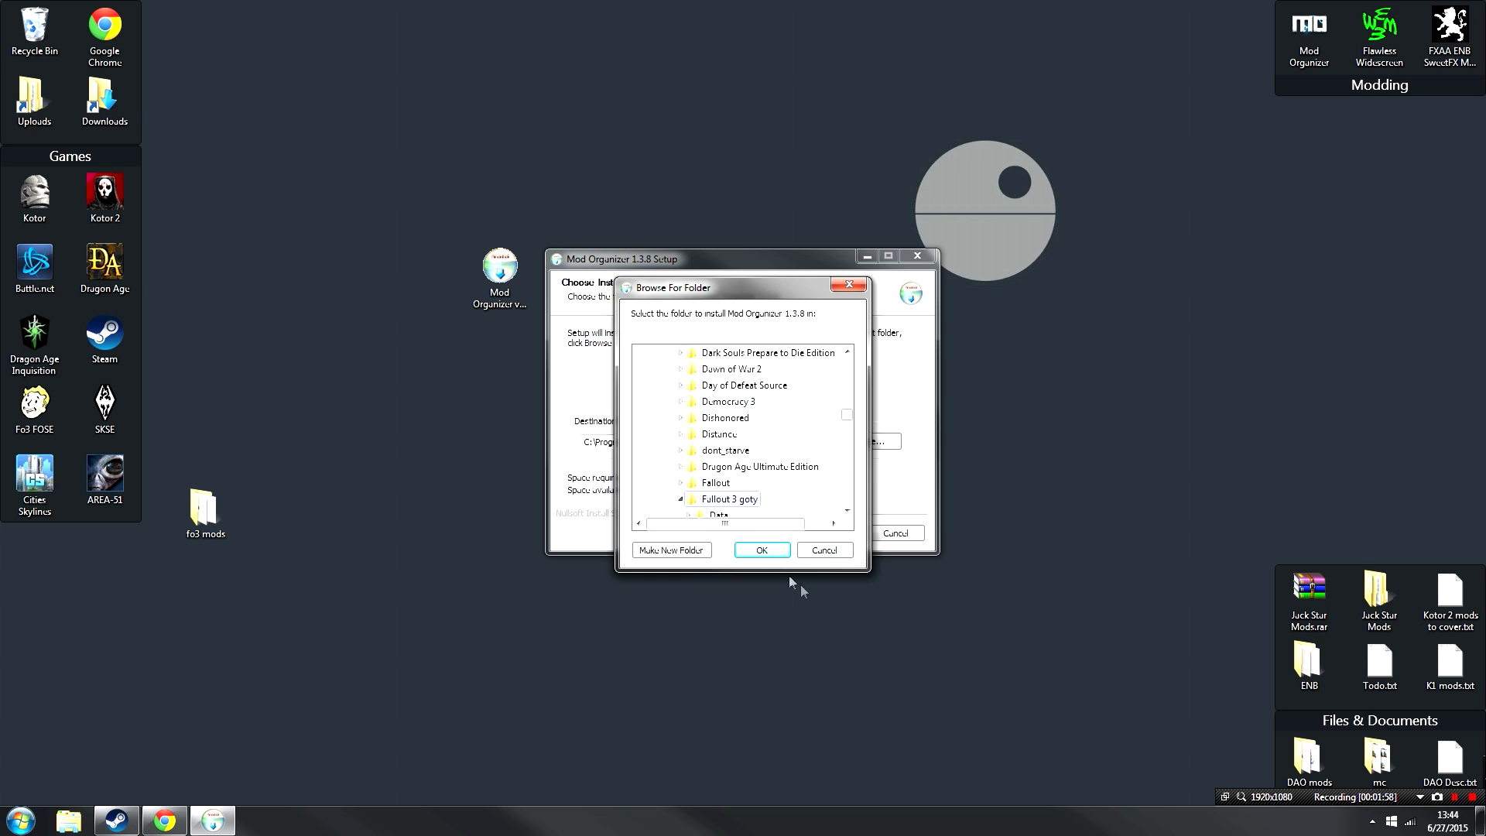
click(763, 550)
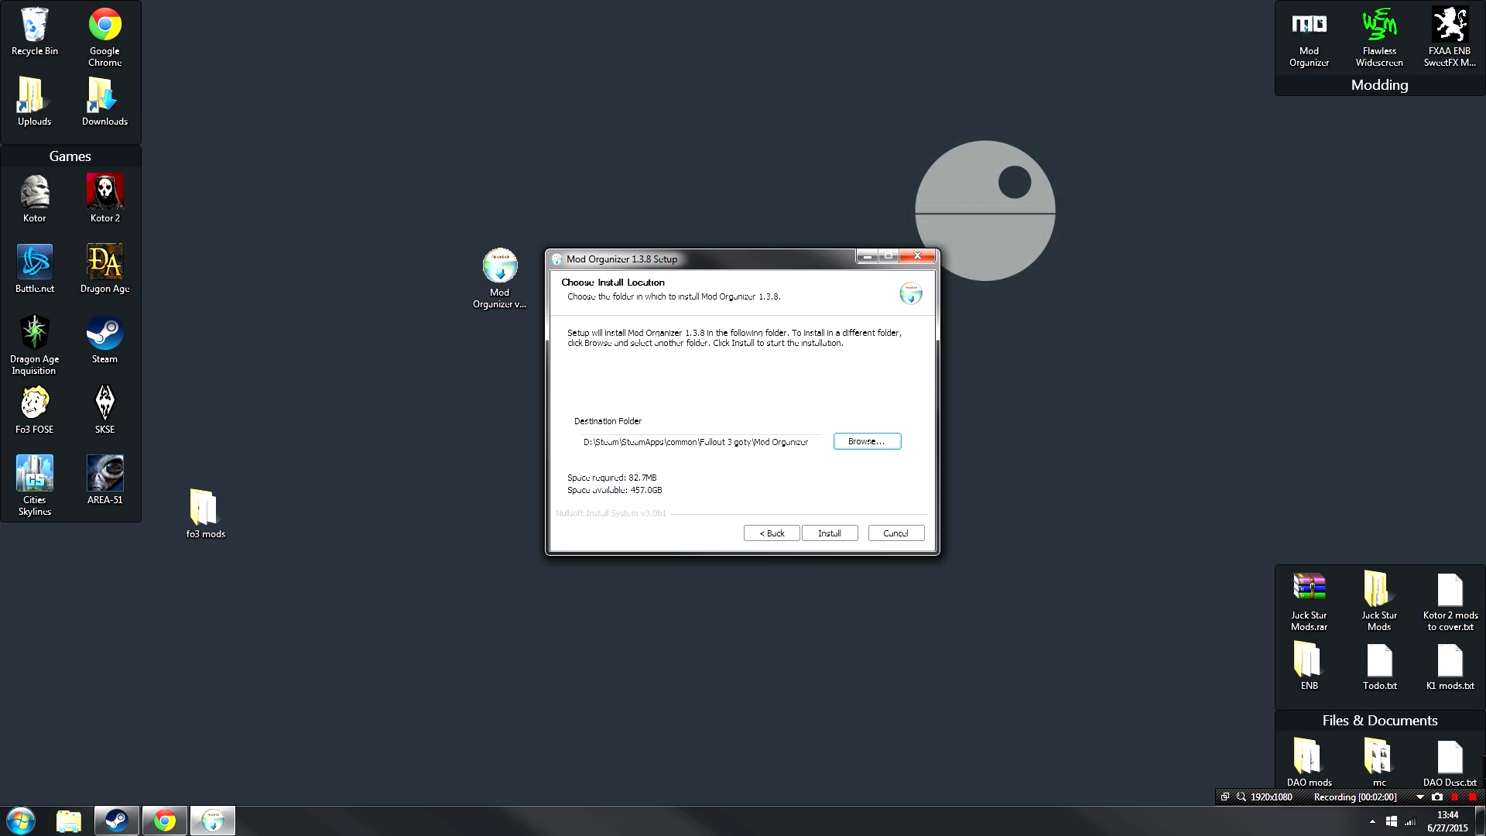
click(839, 538)
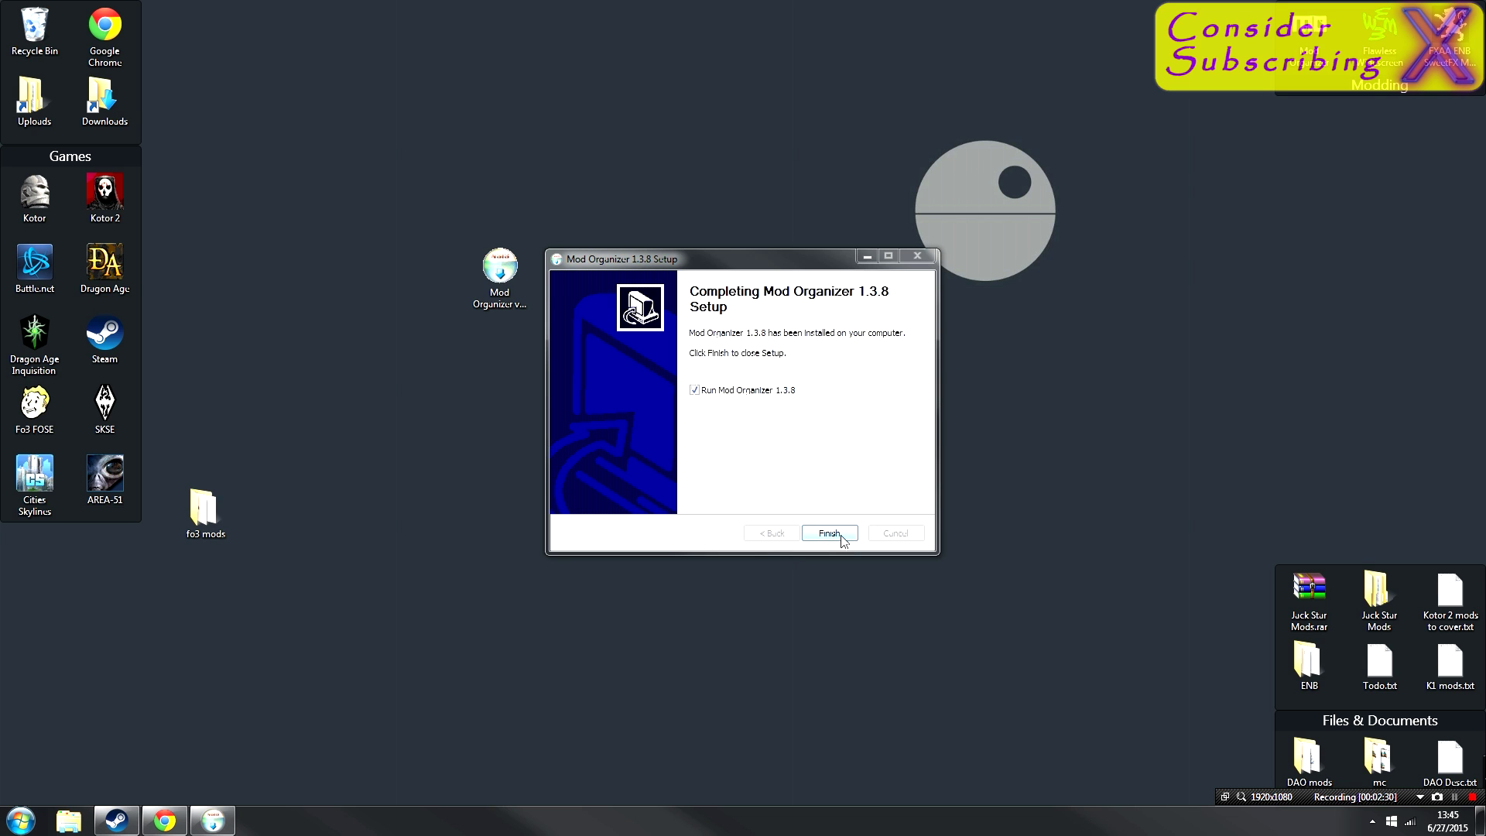
Finish the setup with Mod Organizer launching, choose the Game Of The Year edition, and decline the first-start tutorial.
click(841, 535)
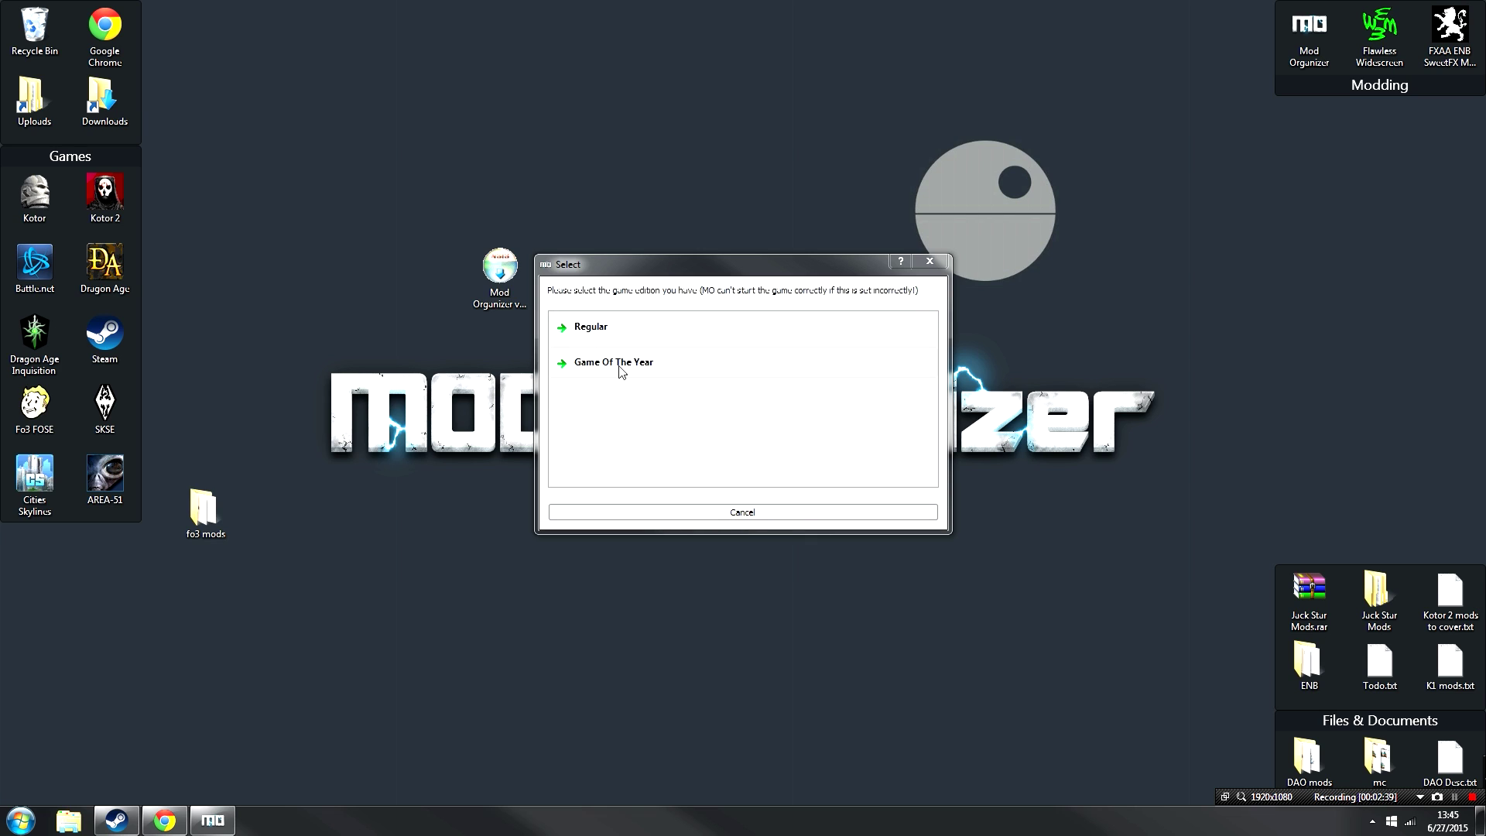
click(739, 368)
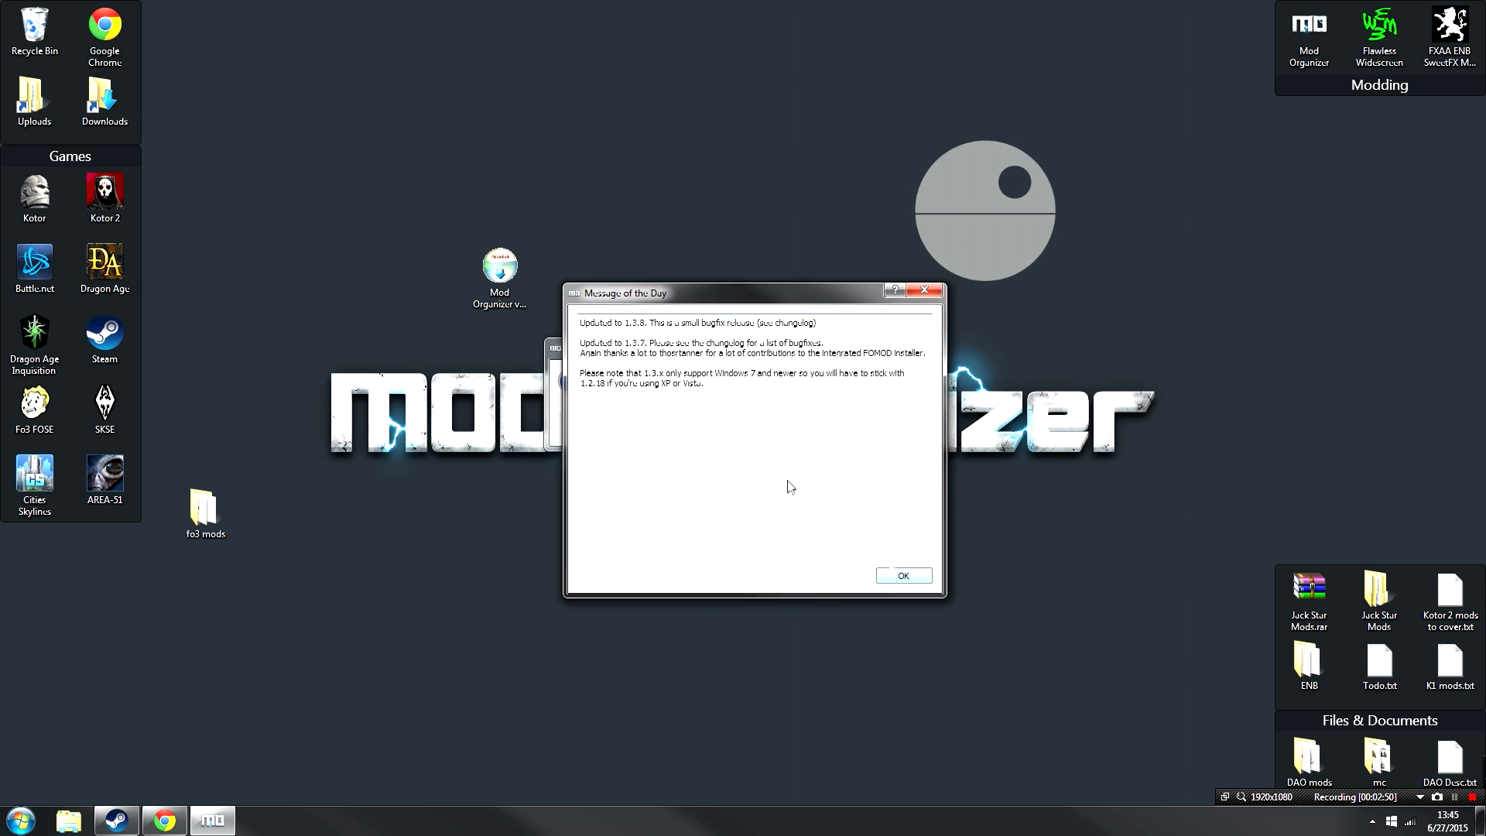
click(900, 575)
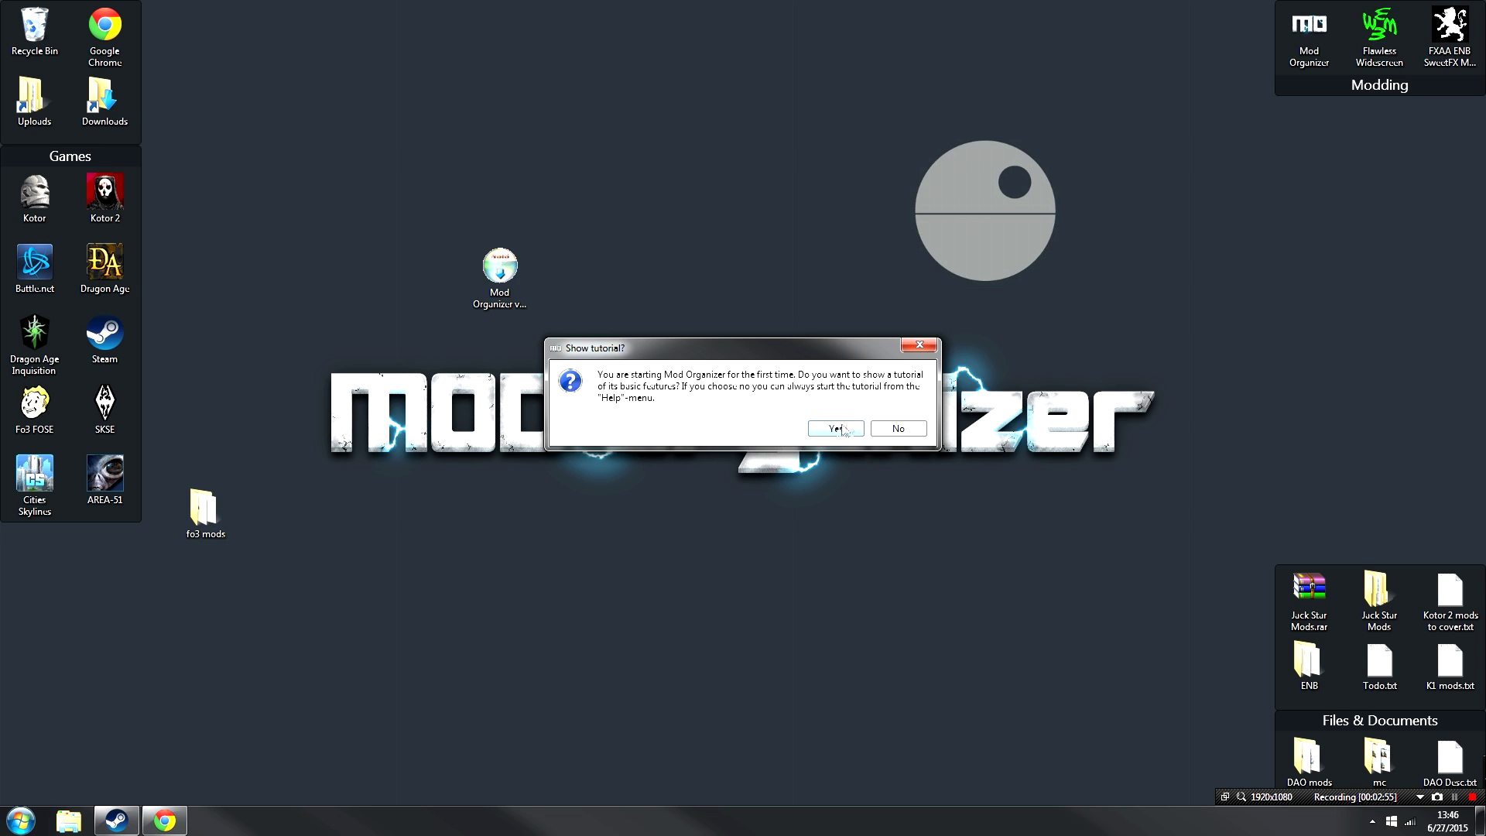
click(887, 438)
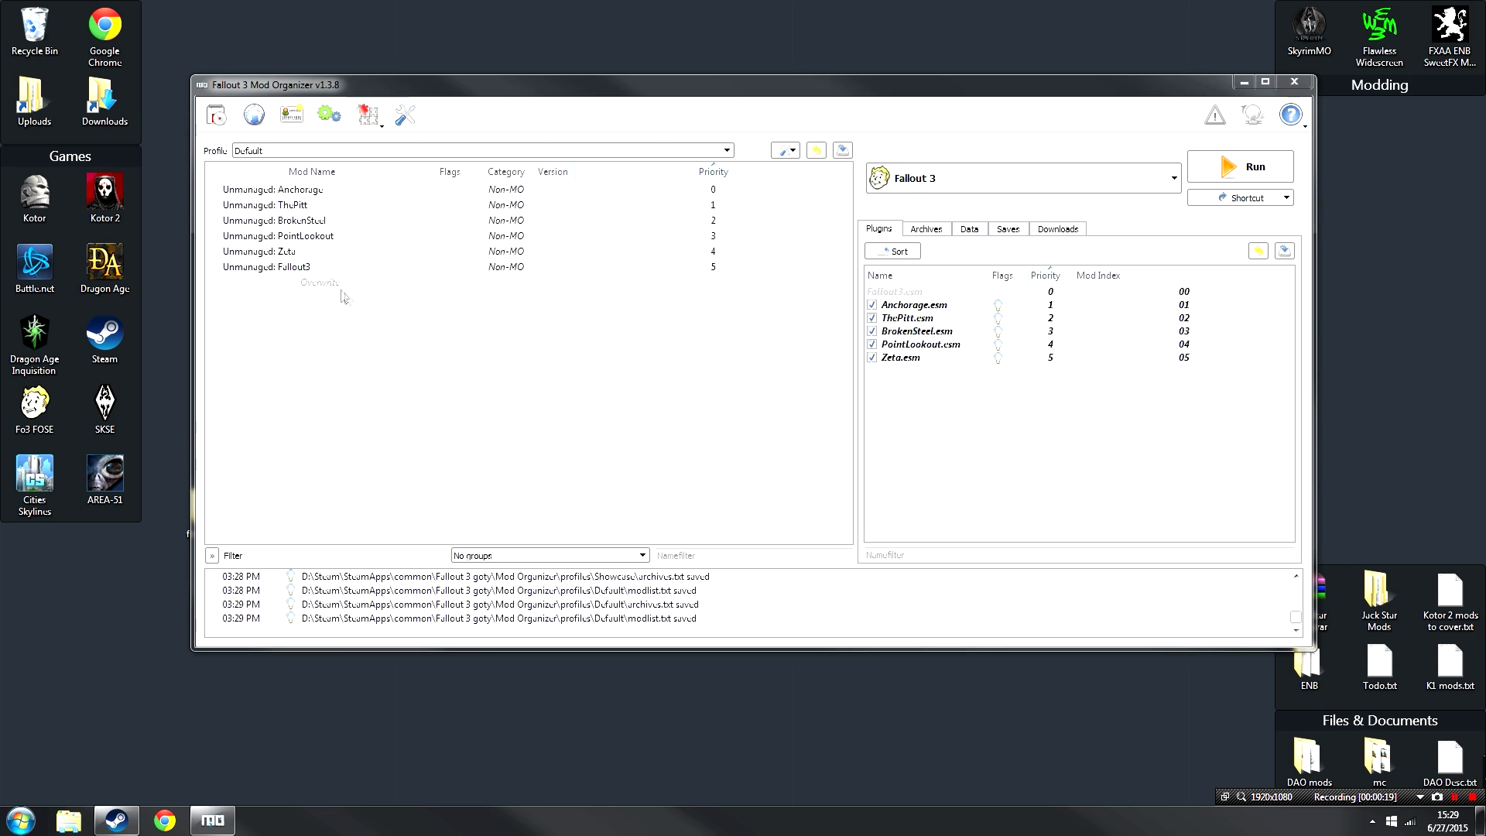
Move the Unmanaged: Fallout3 entry above the DLC entries to priority 0 in the mod list.
click(280, 267)
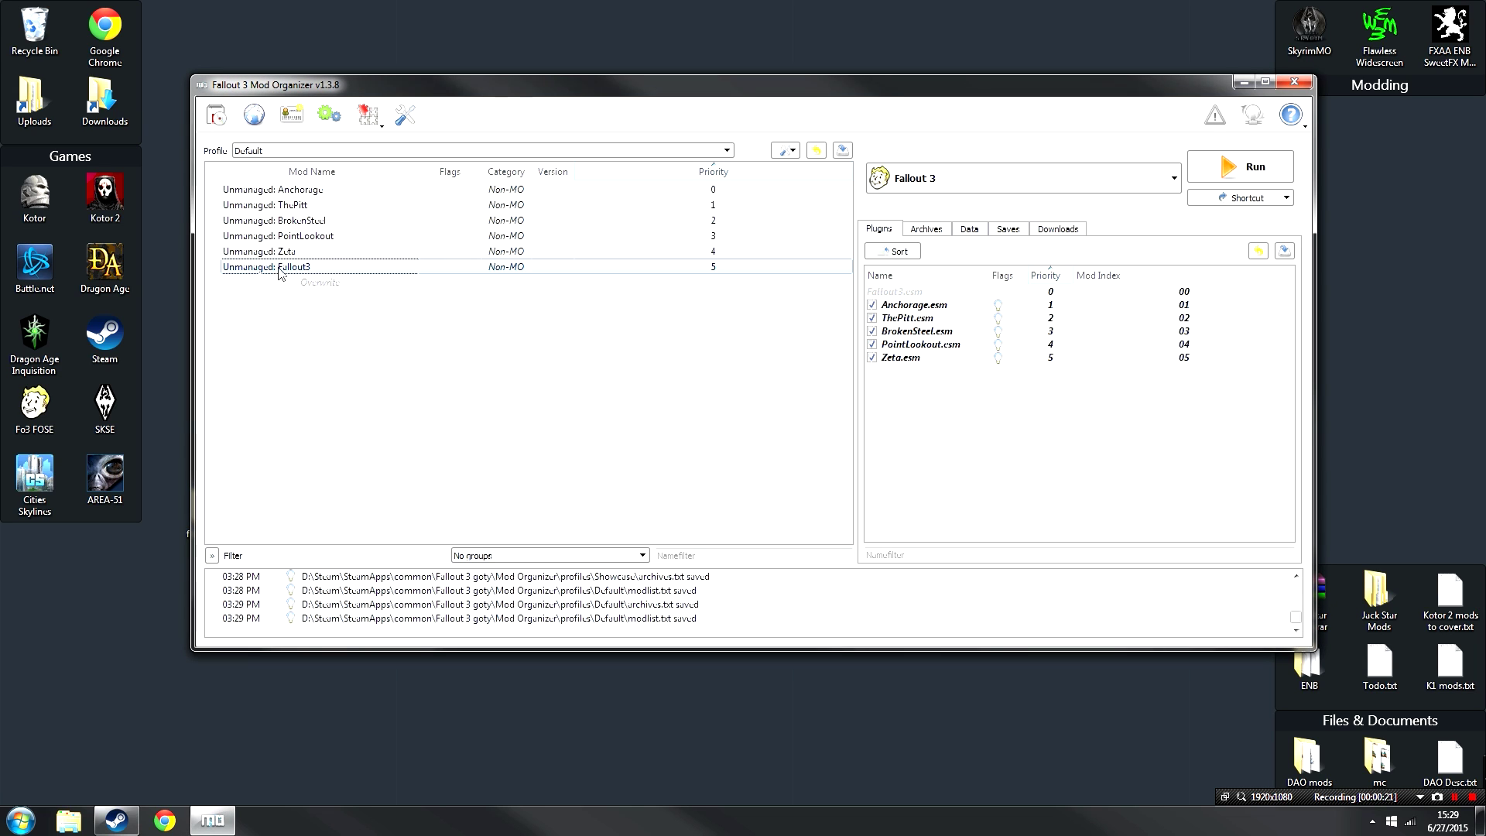
drag(280, 271, 312, 188)
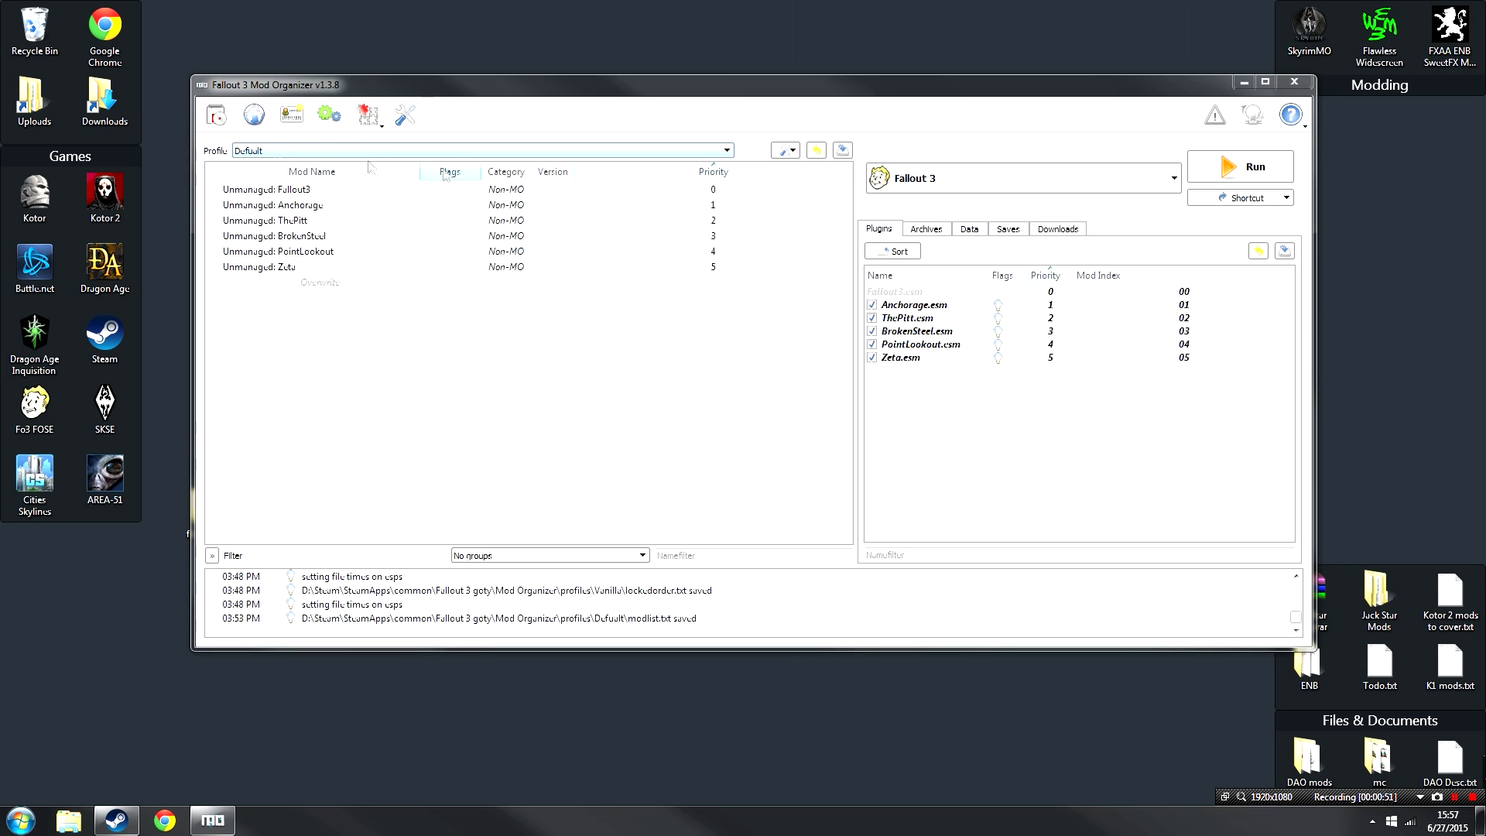
Find bUseThreadedAI in the Default profile's fallout.ini with the INI Editor and set it to 1.
click(376, 124)
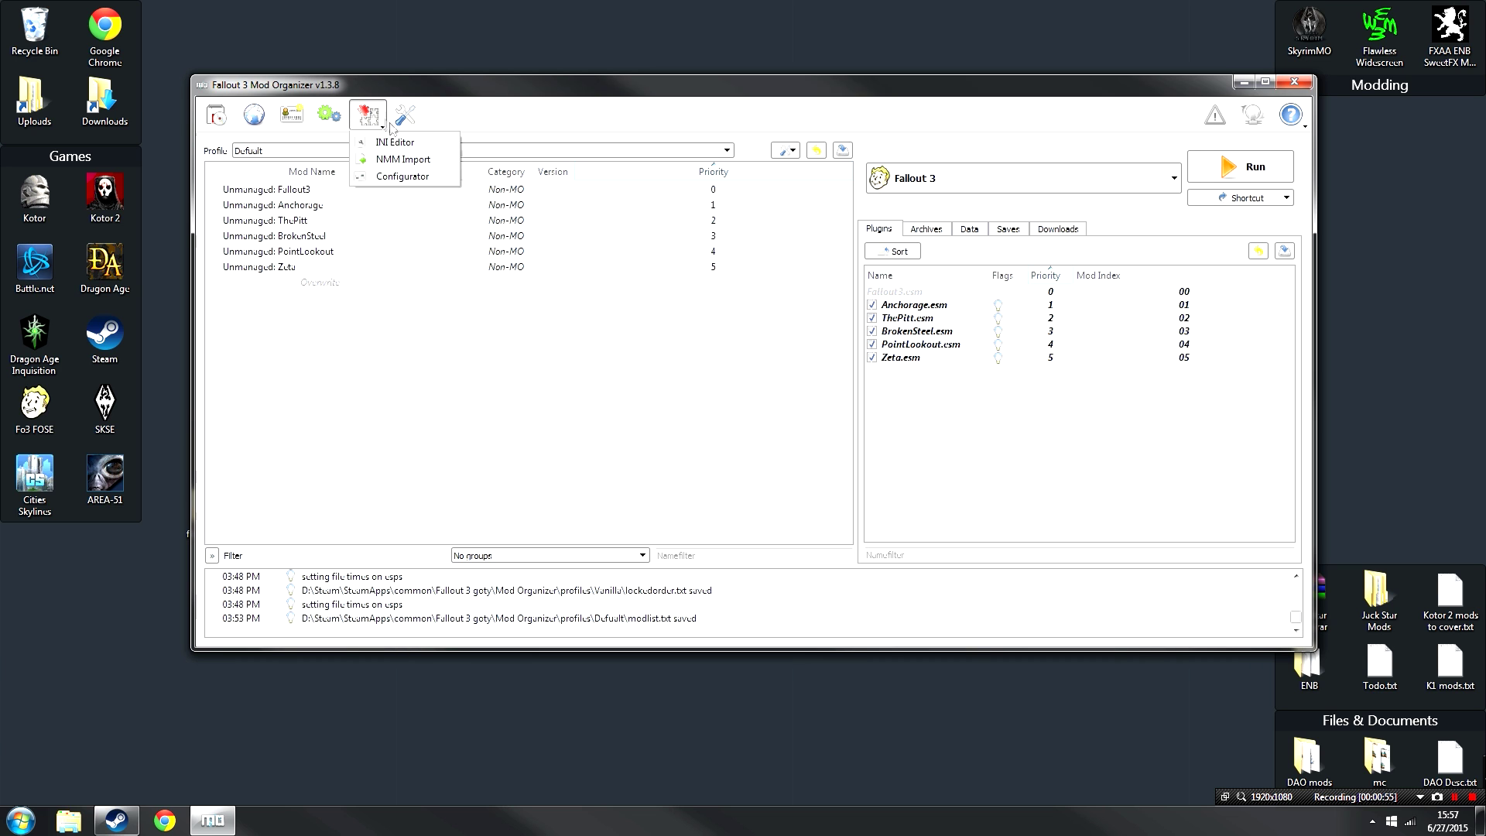
click(404, 143)
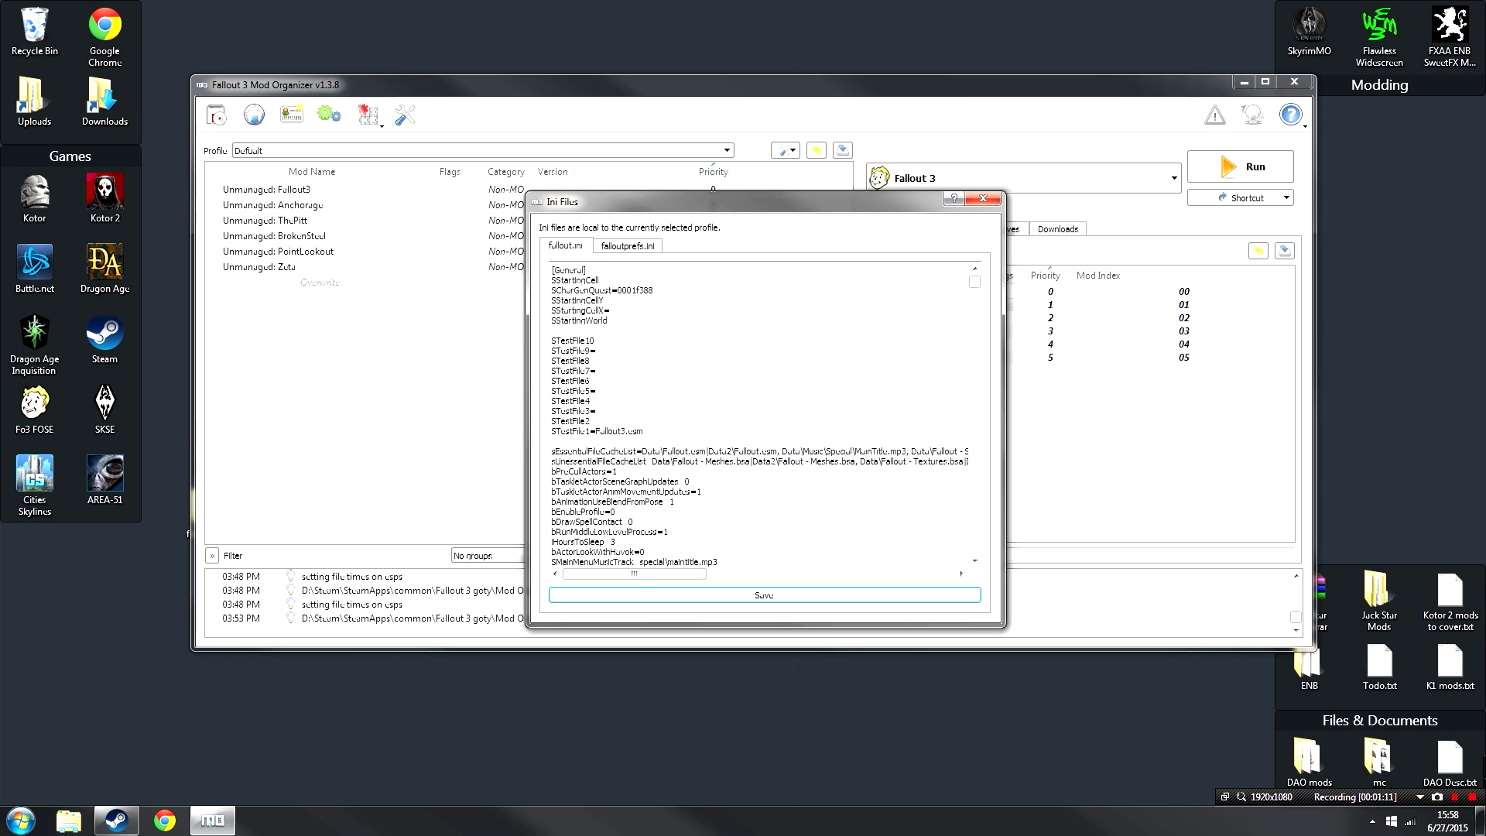
key(ctrl+f)
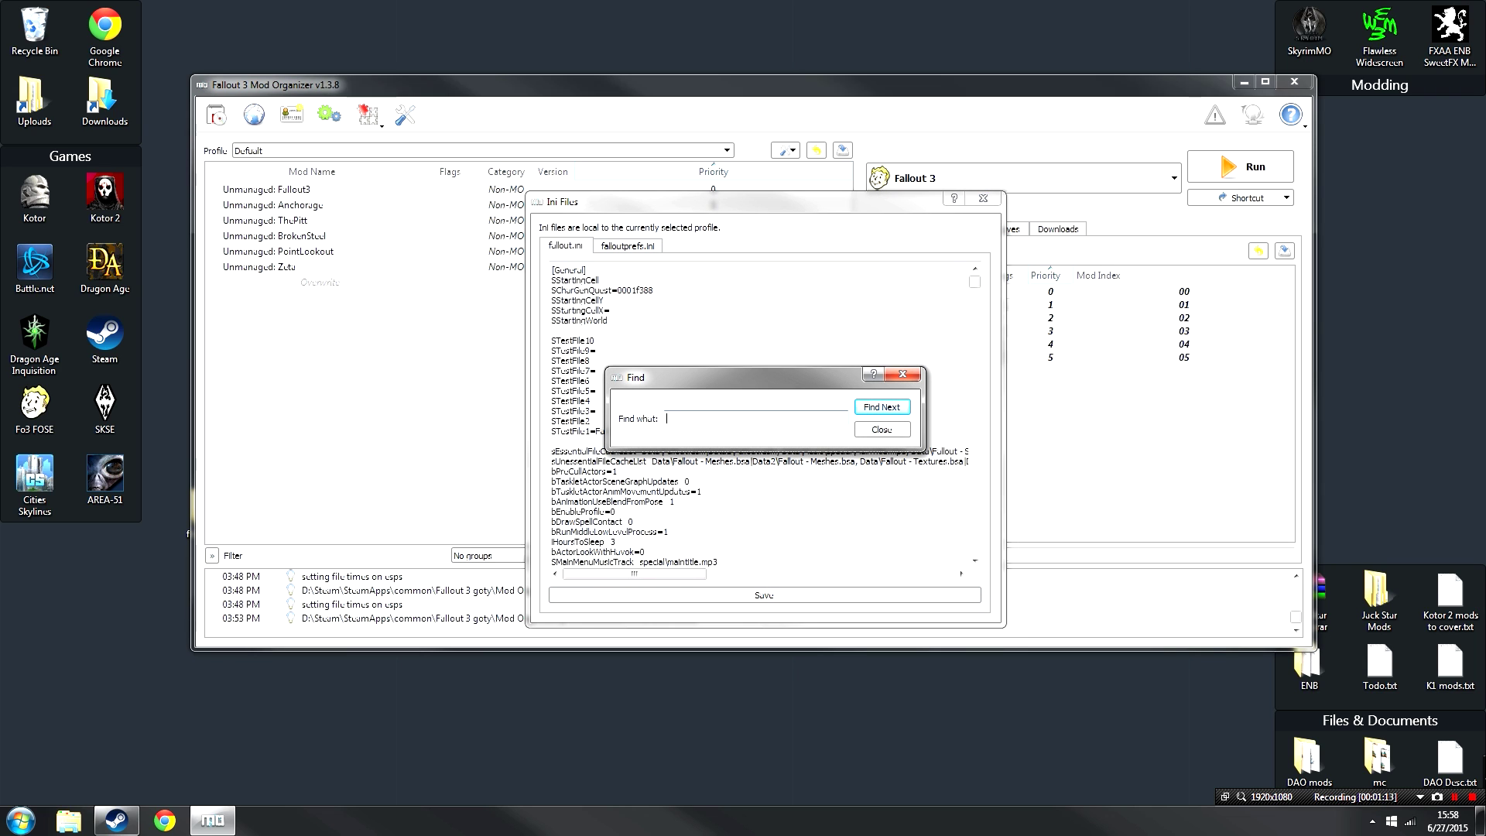
text(busethreadedai)
key(Return)
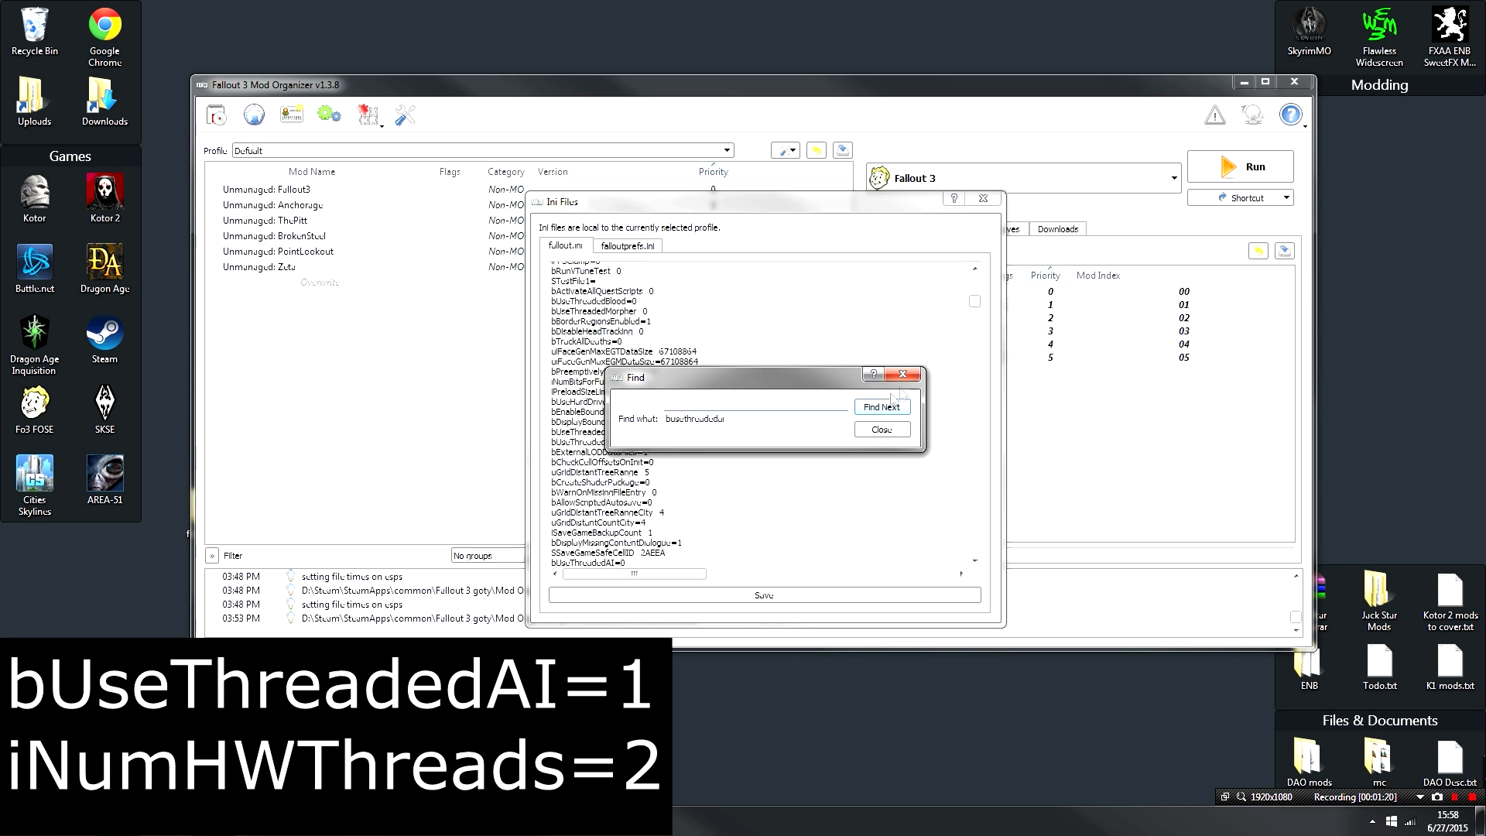
key(Escape)
scroll(624, 414, down, 3)
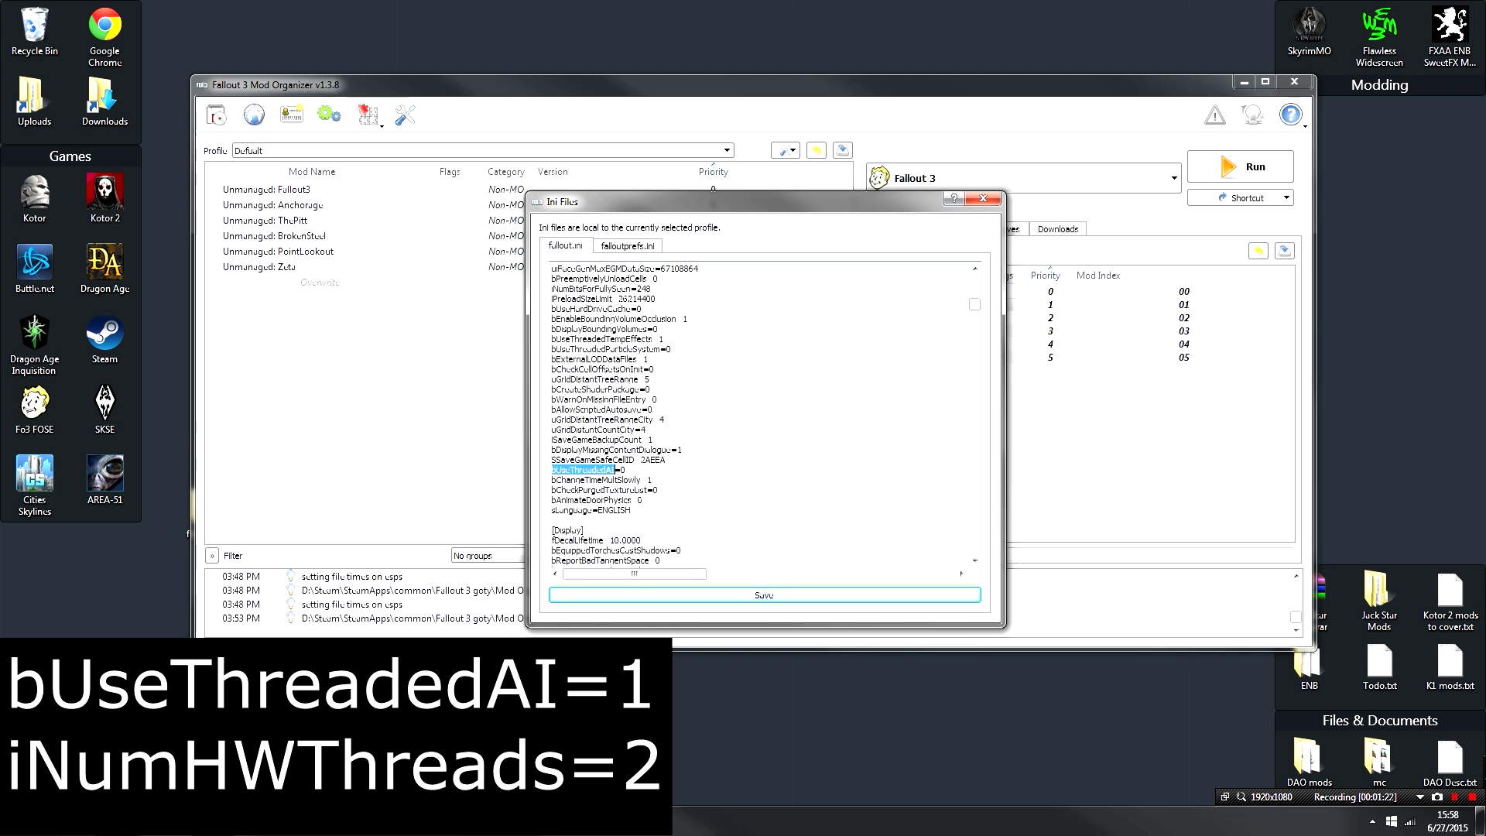
click(623, 470)
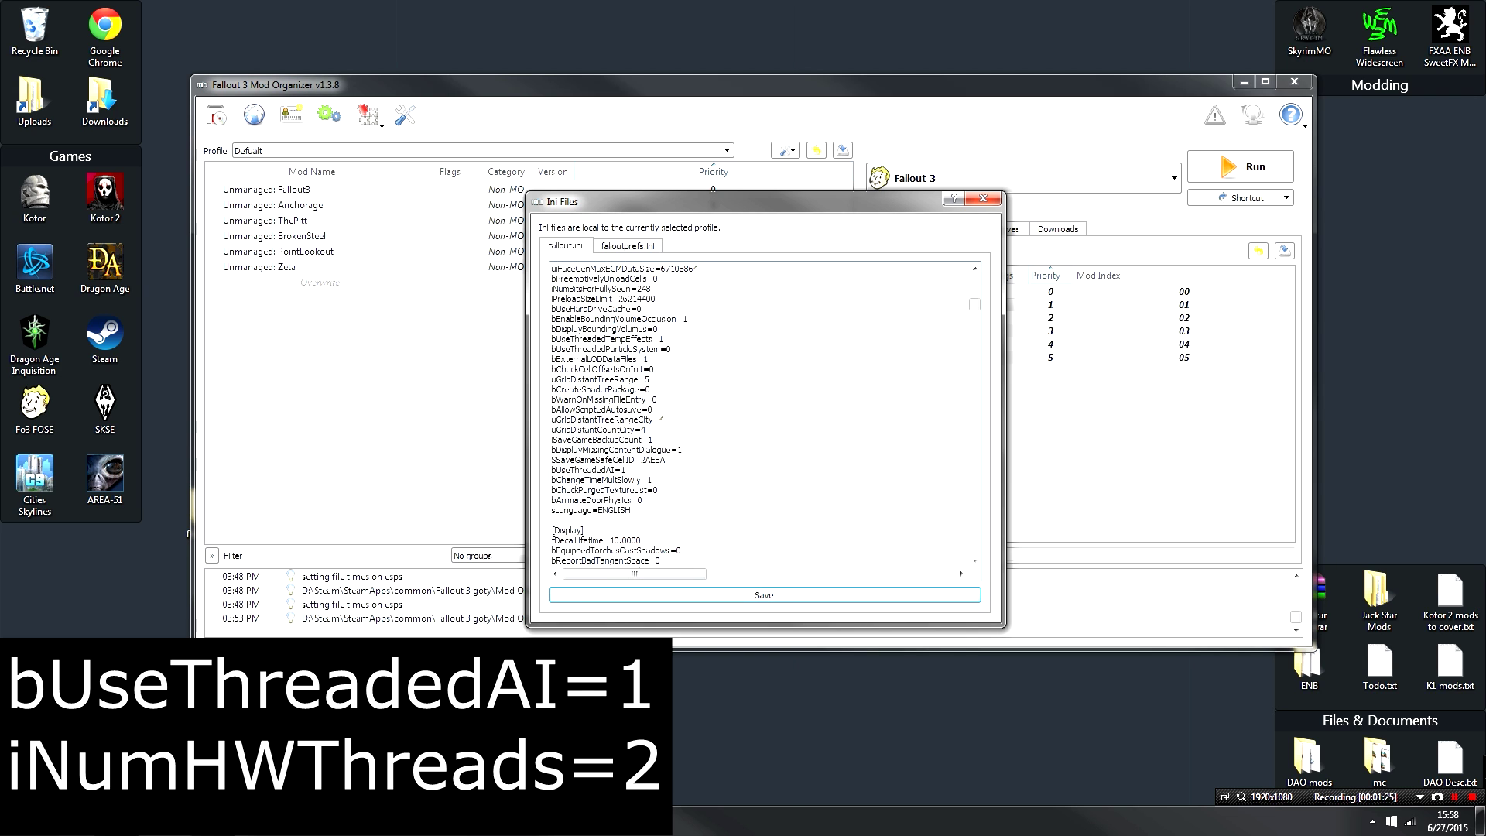
Add the line iNumHWThreads=2 below bUseThreadedAI in fallout.ini, save the file and close the editor.
key(Return)
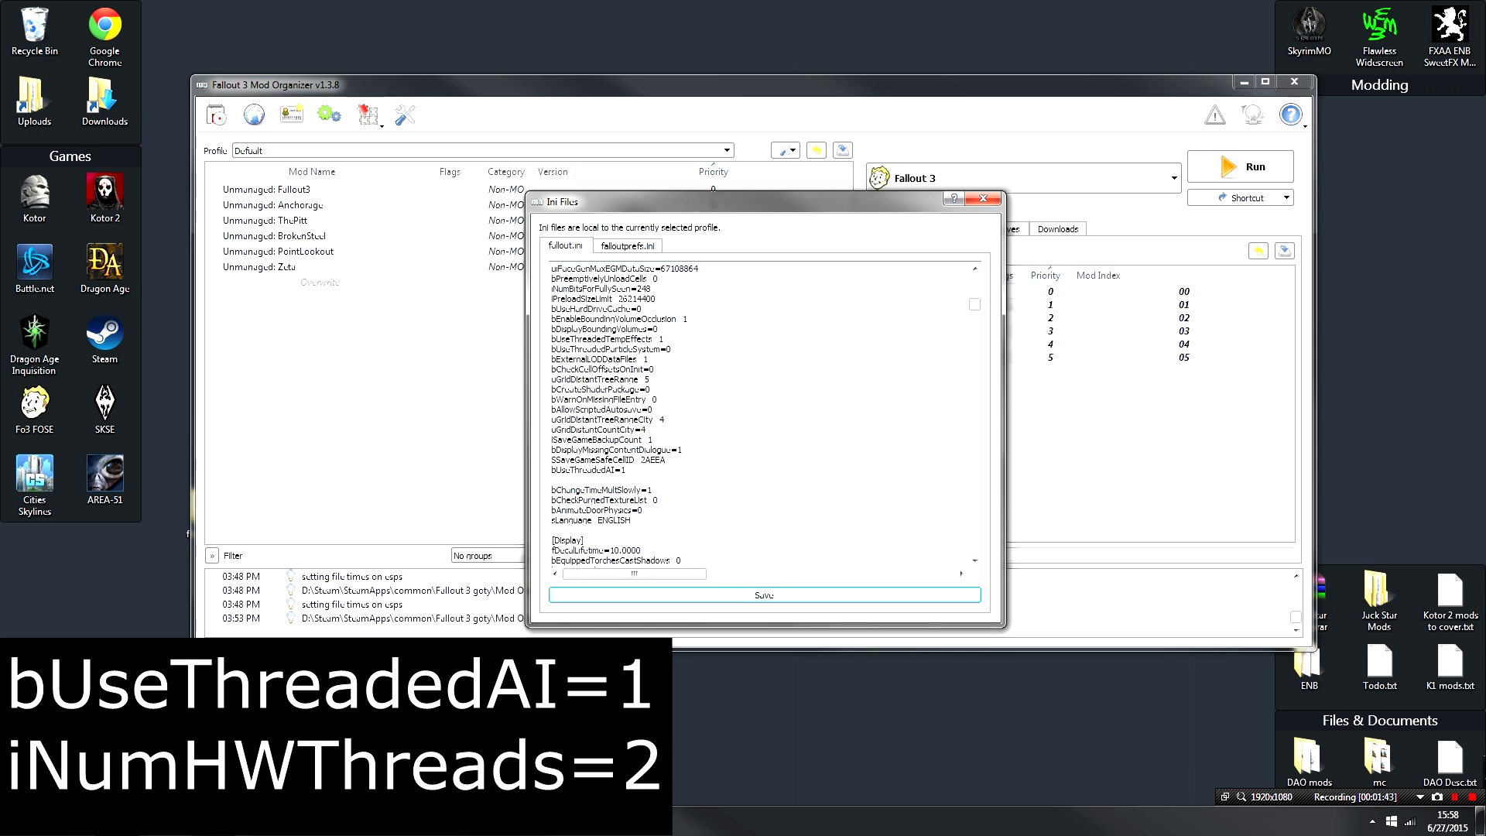
text(iNumHWThreads=2)
click(819, 599)
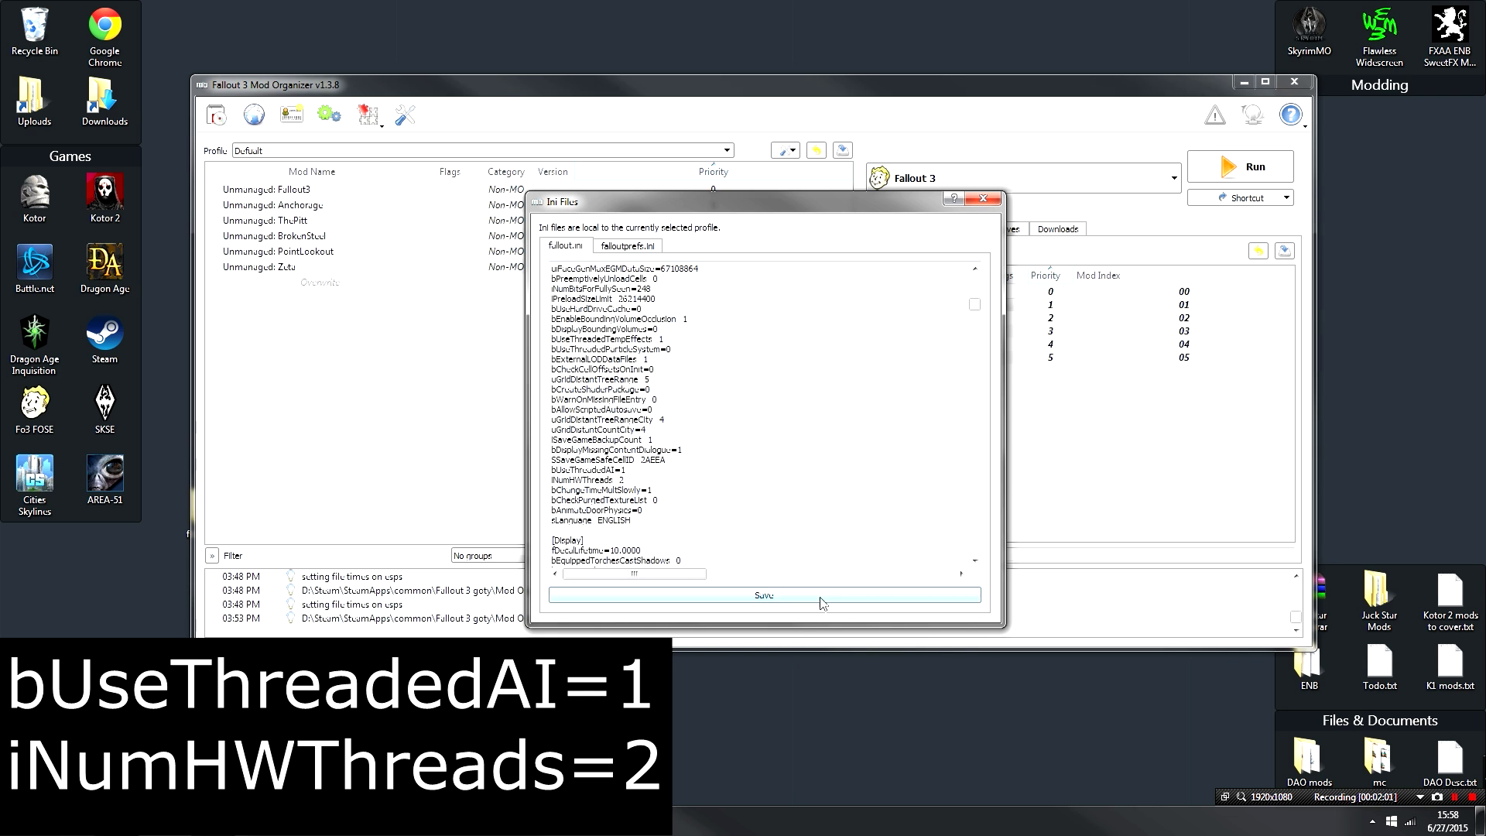
click(983, 199)
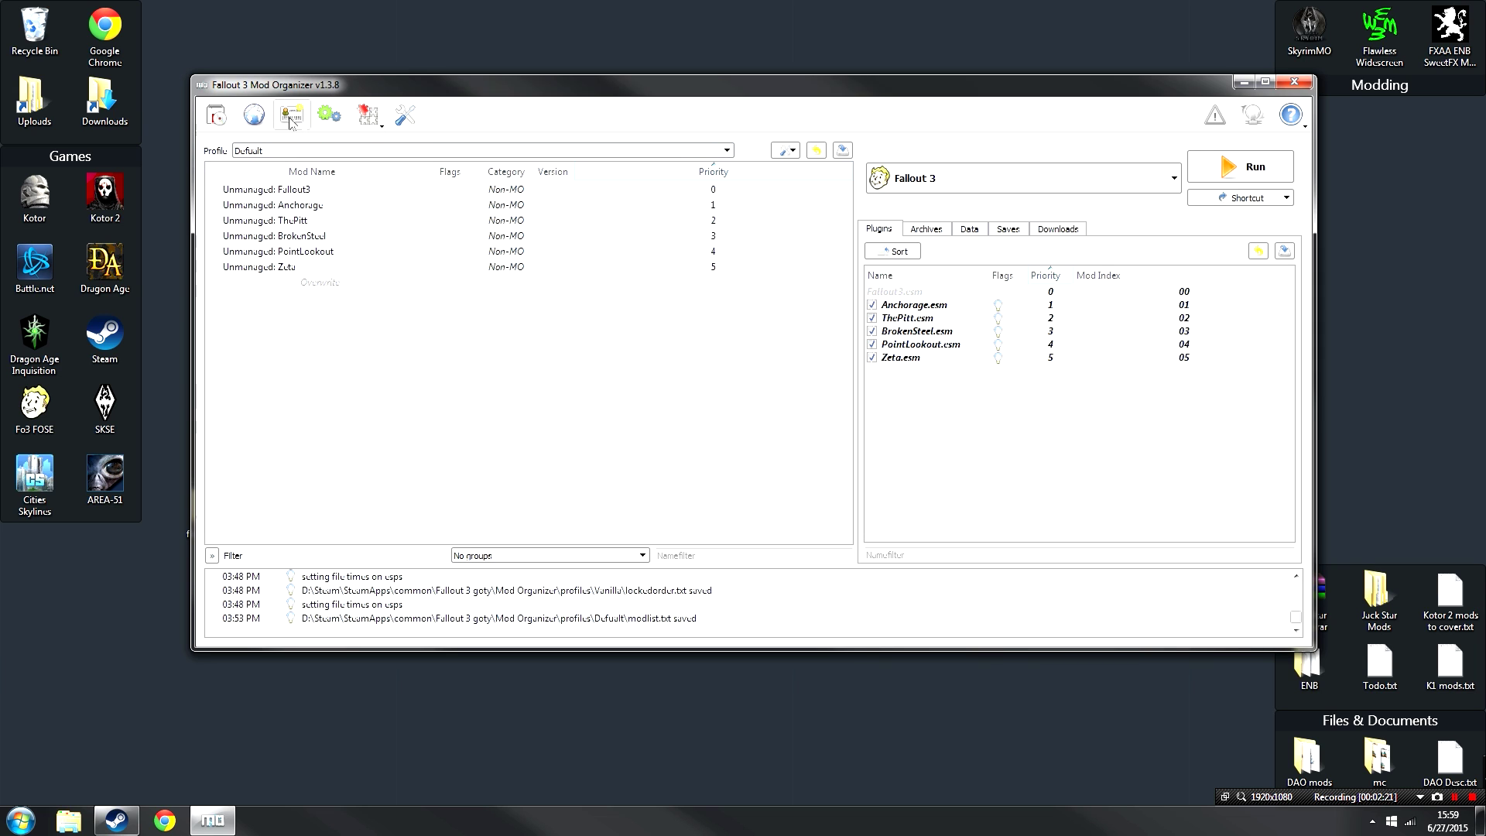
Open profile management and enable Automatic Archive Invalidation for the Default profile.
click(292, 152)
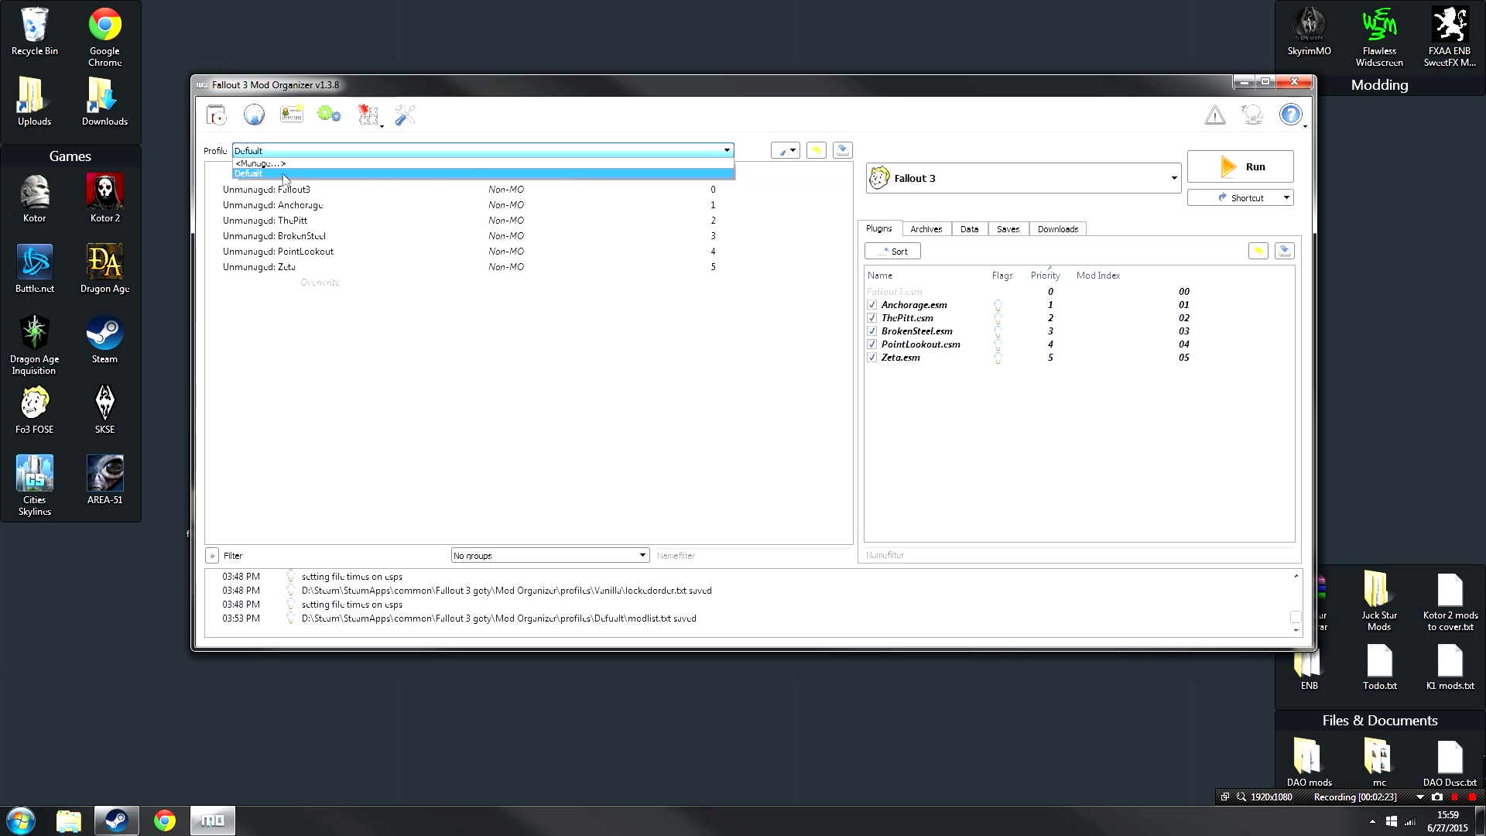
click(280, 164)
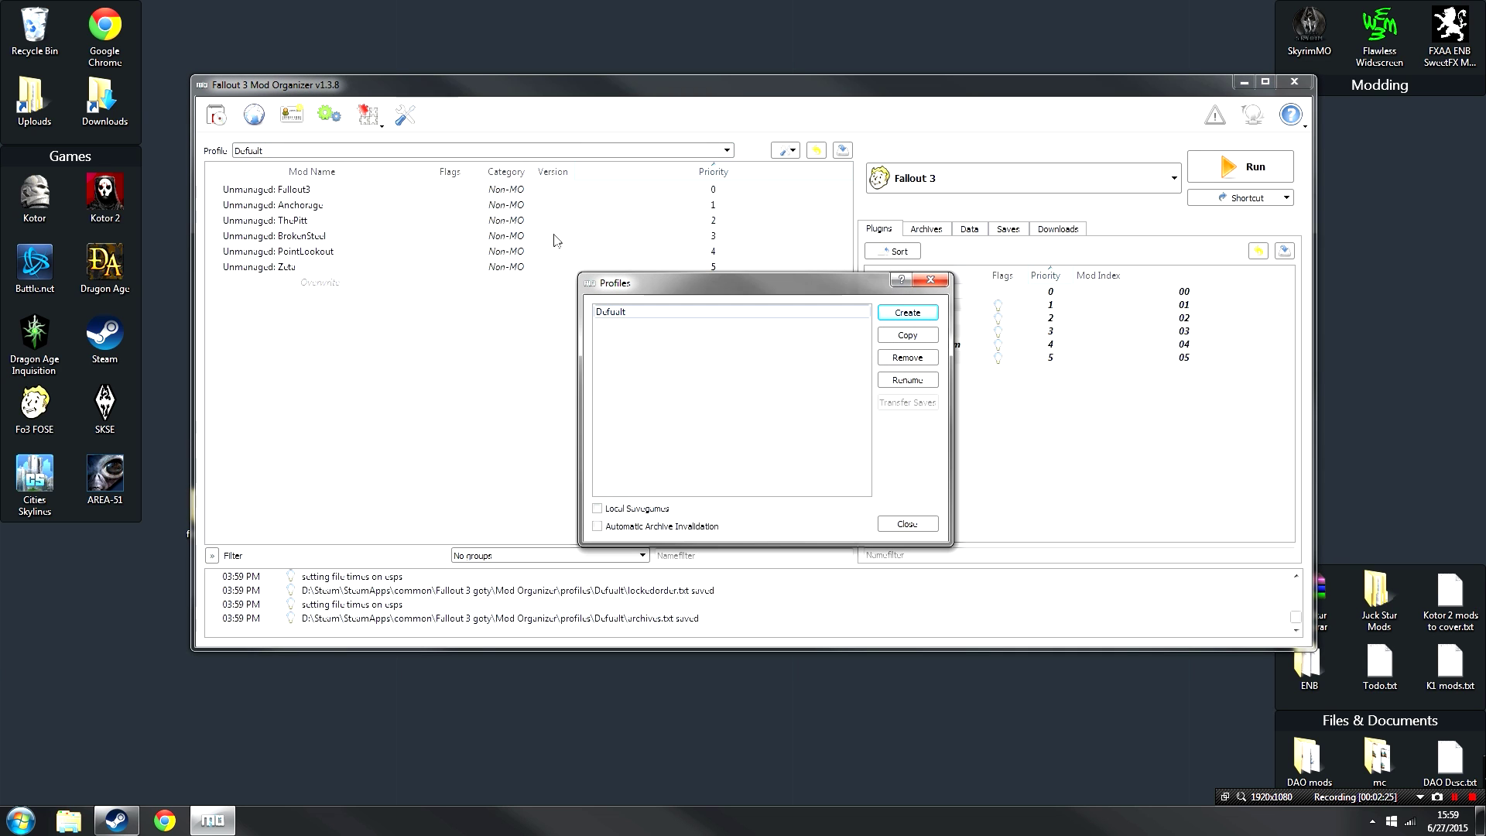
click(616, 528)
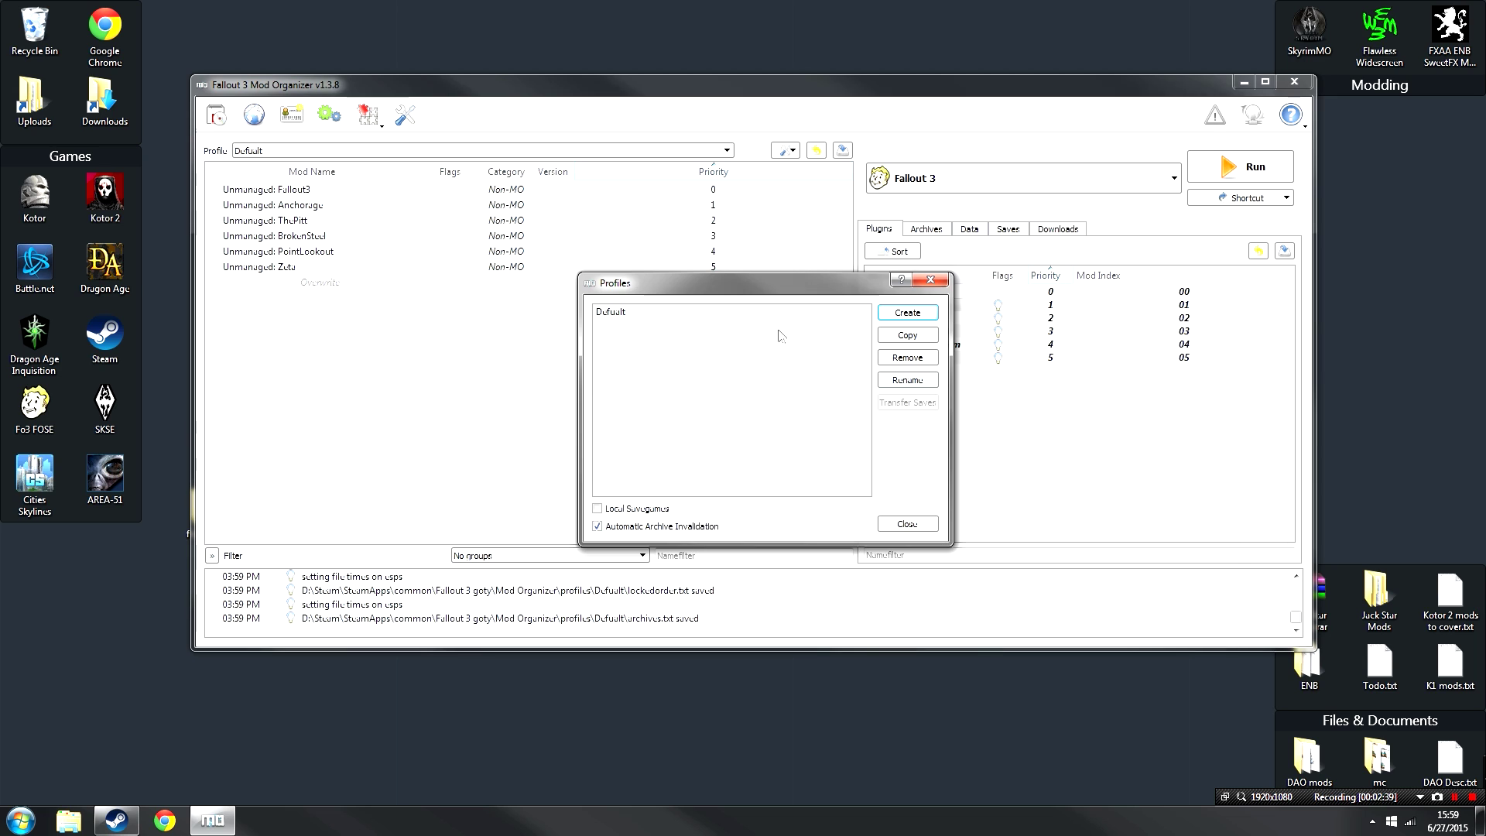
Rename the Default profile to Vanilla.
click(934, 382)
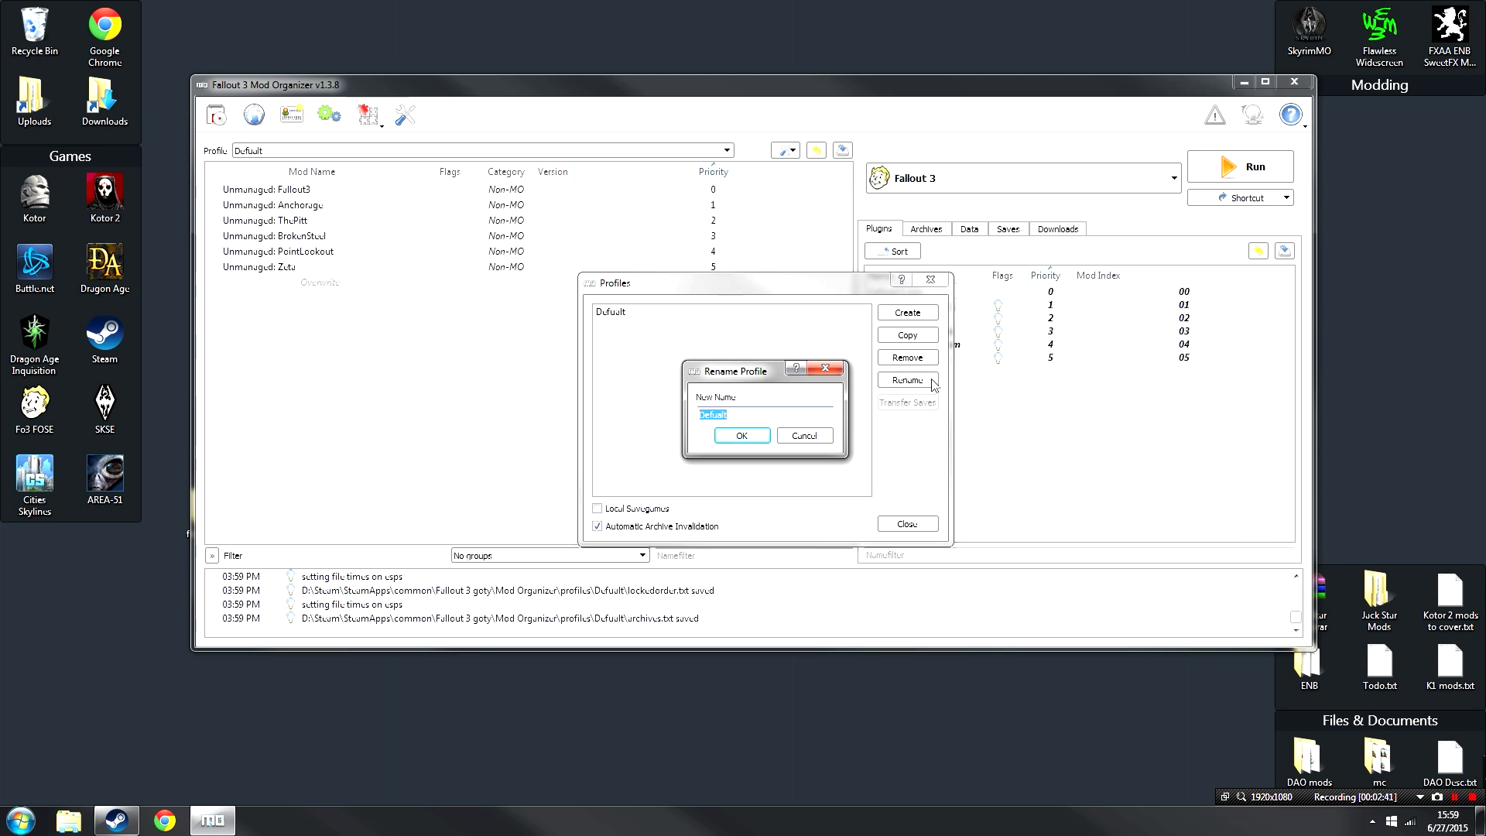
text(Vanilla)
click(742, 436)
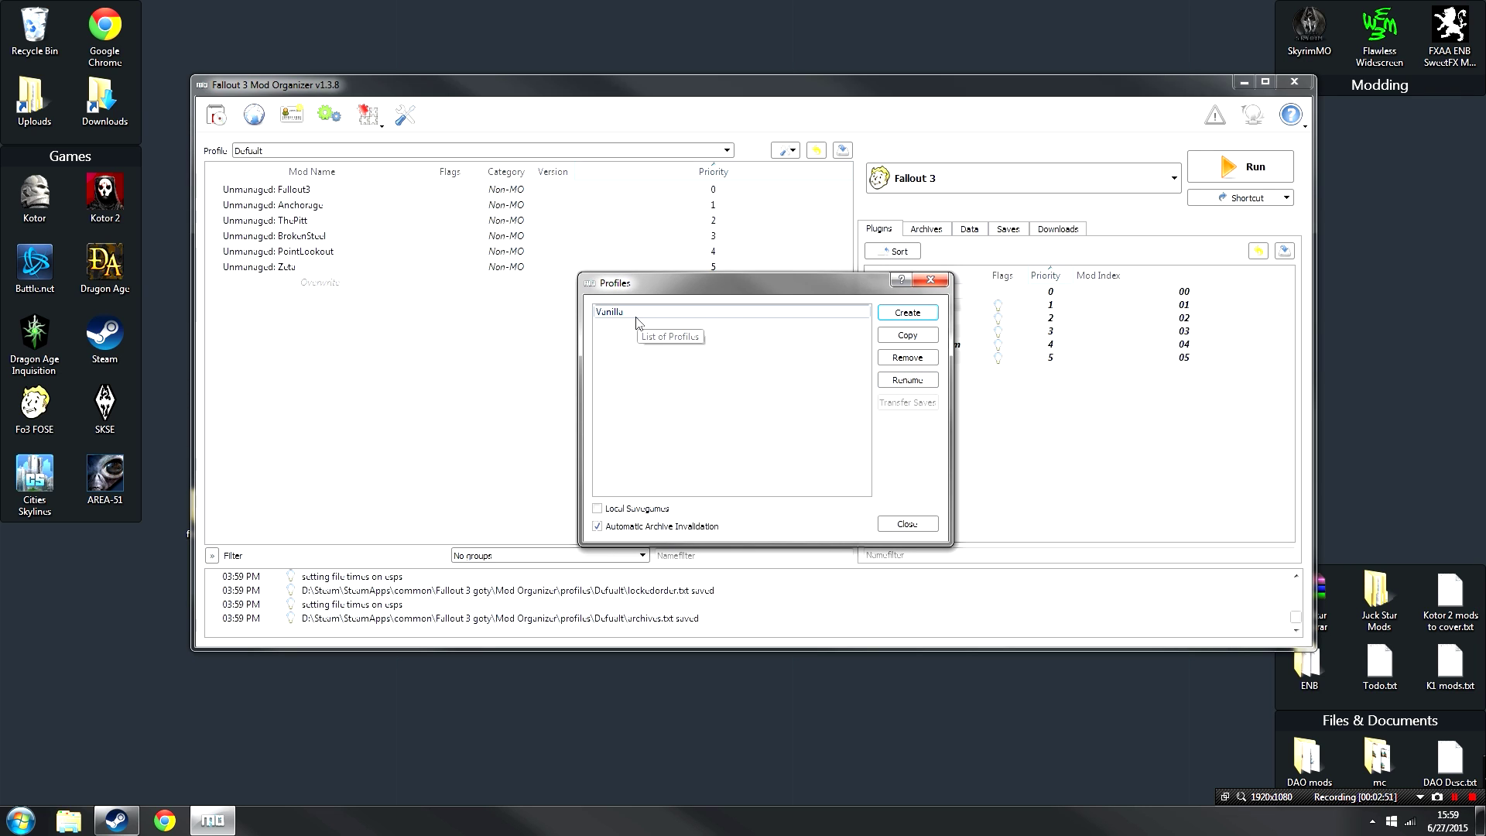
Copy the Vanilla profile to a new profile named Xuul and close profile management.
click(908, 335)
text(Xuul)
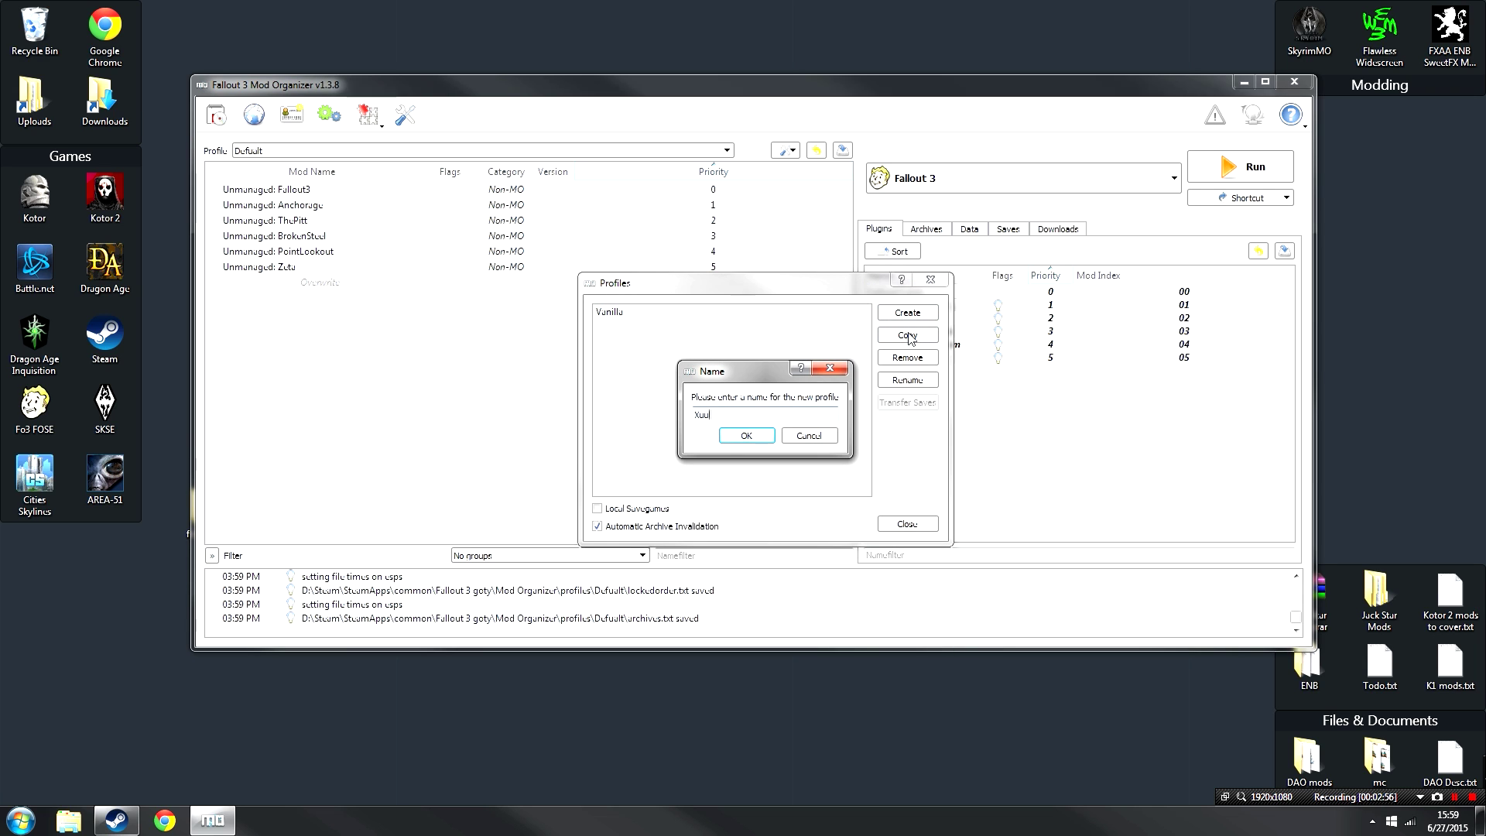
click(749, 438)
click(644, 325)
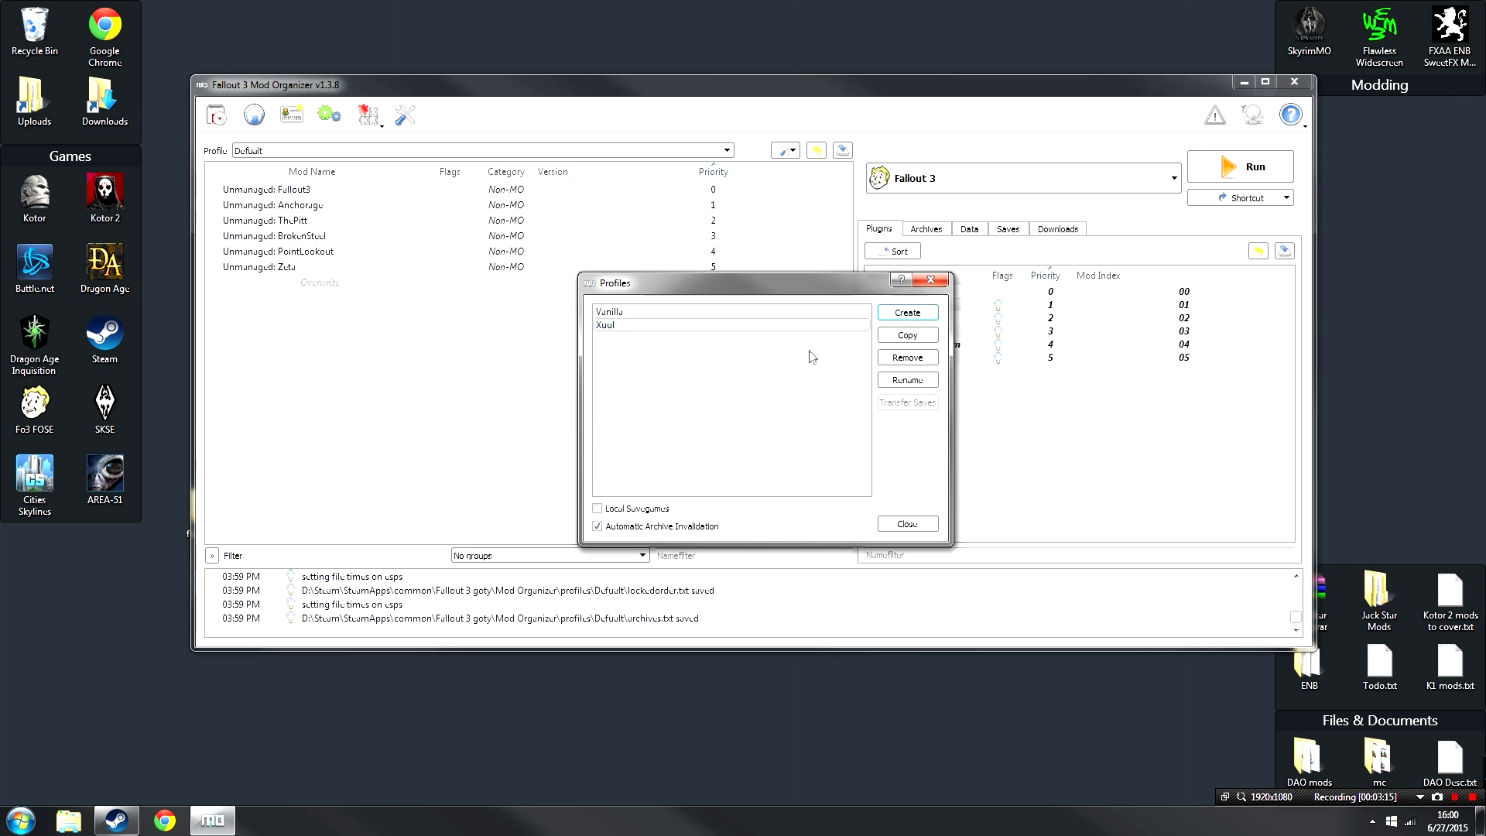
click(918, 529)
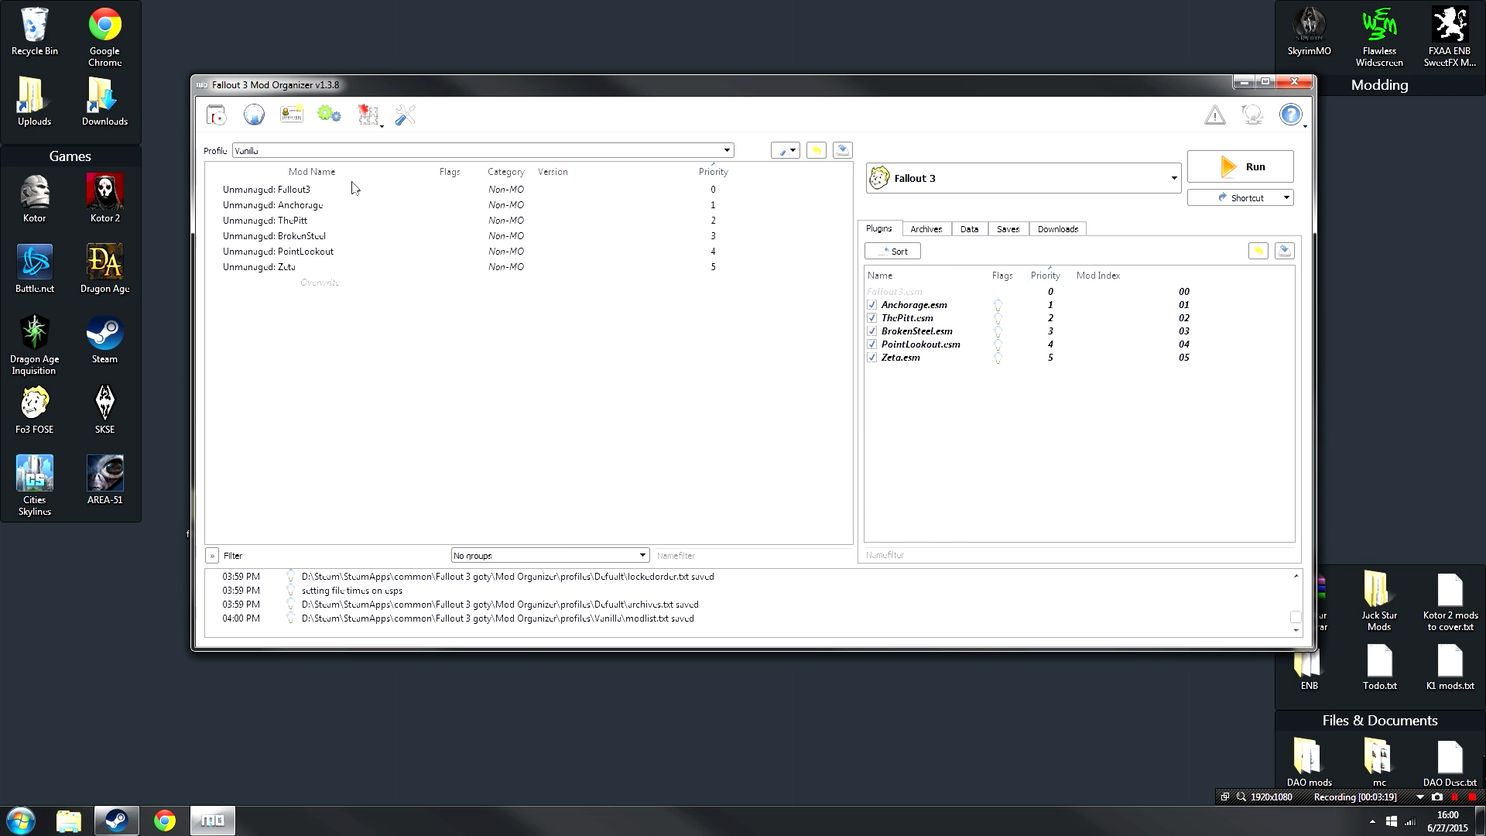
Switch the active profile to Xuul and open its settings files in the INI Editor.
click(317, 153)
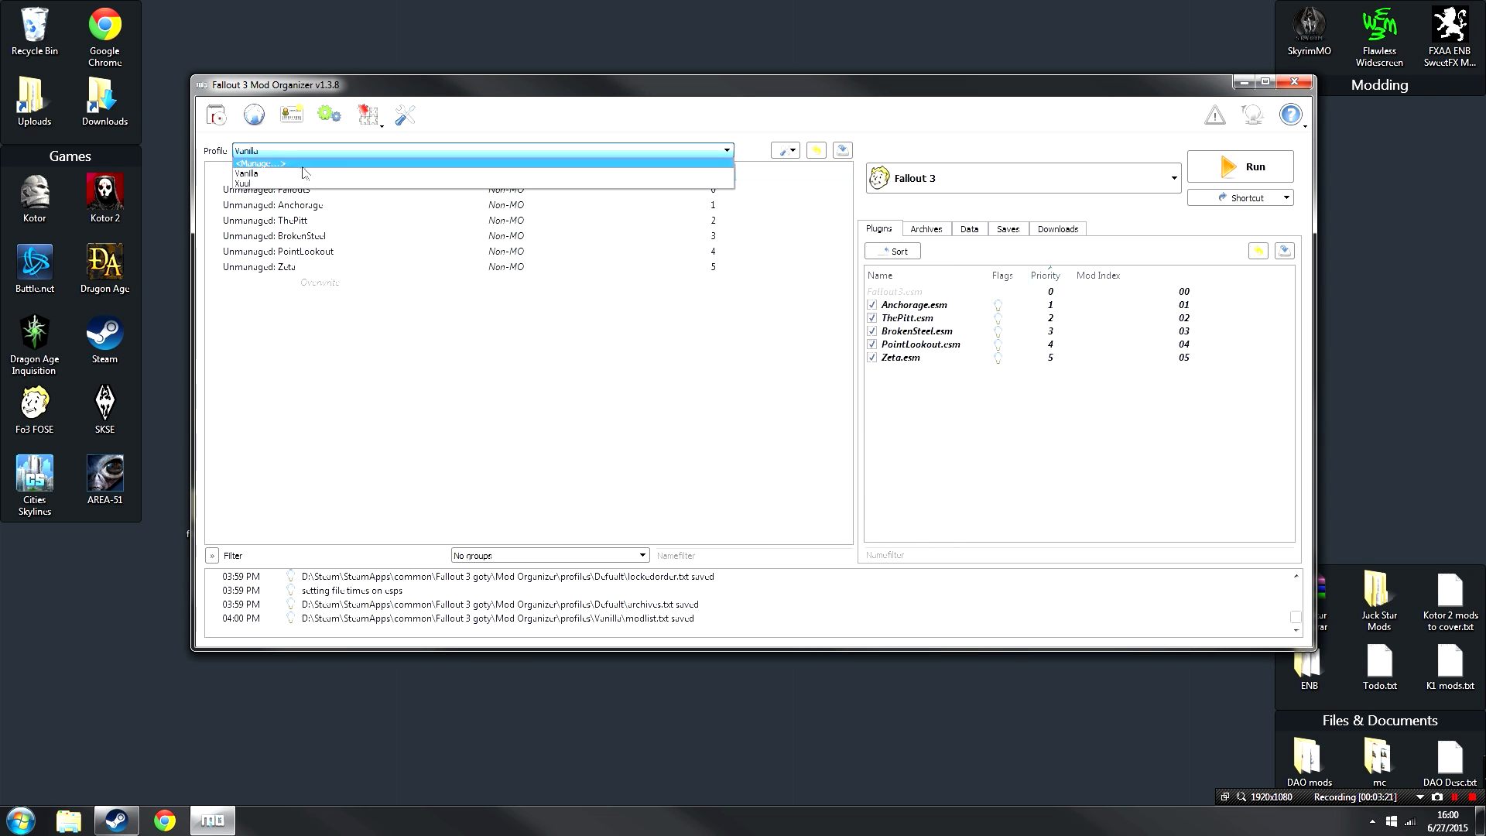
click(294, 184)
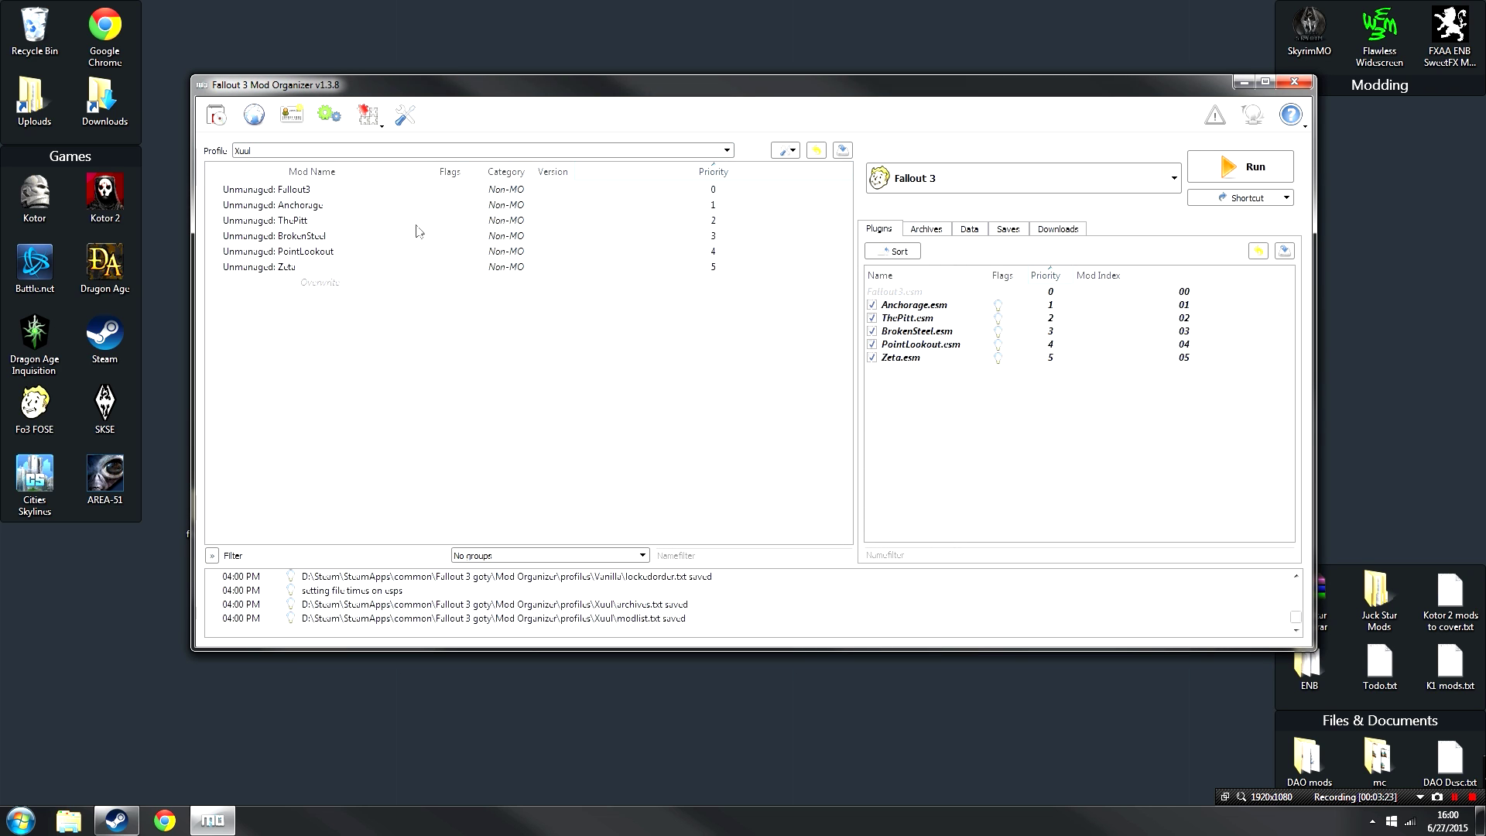
click(370, 116)
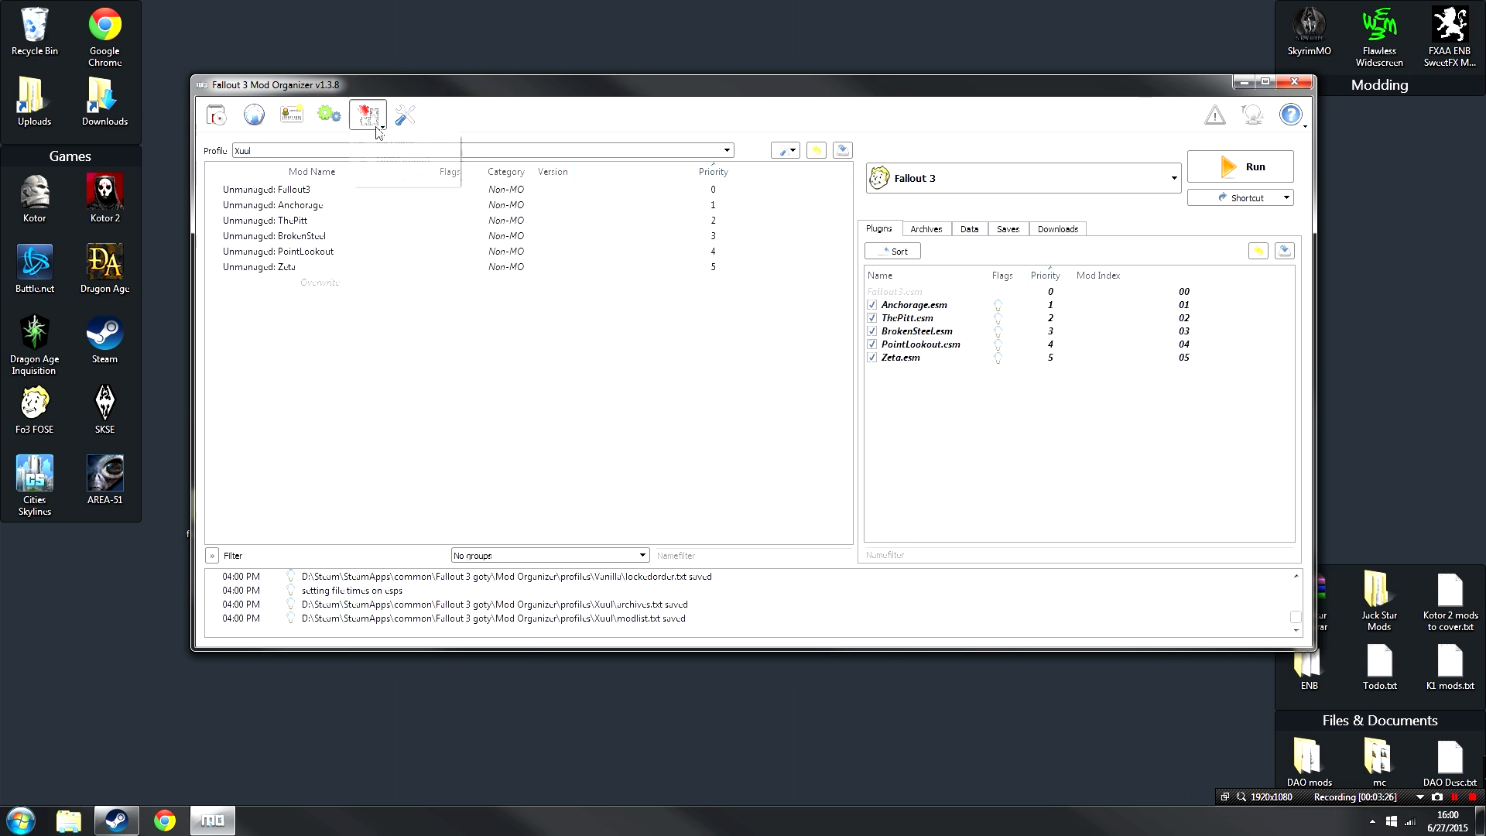
click(387, 145)
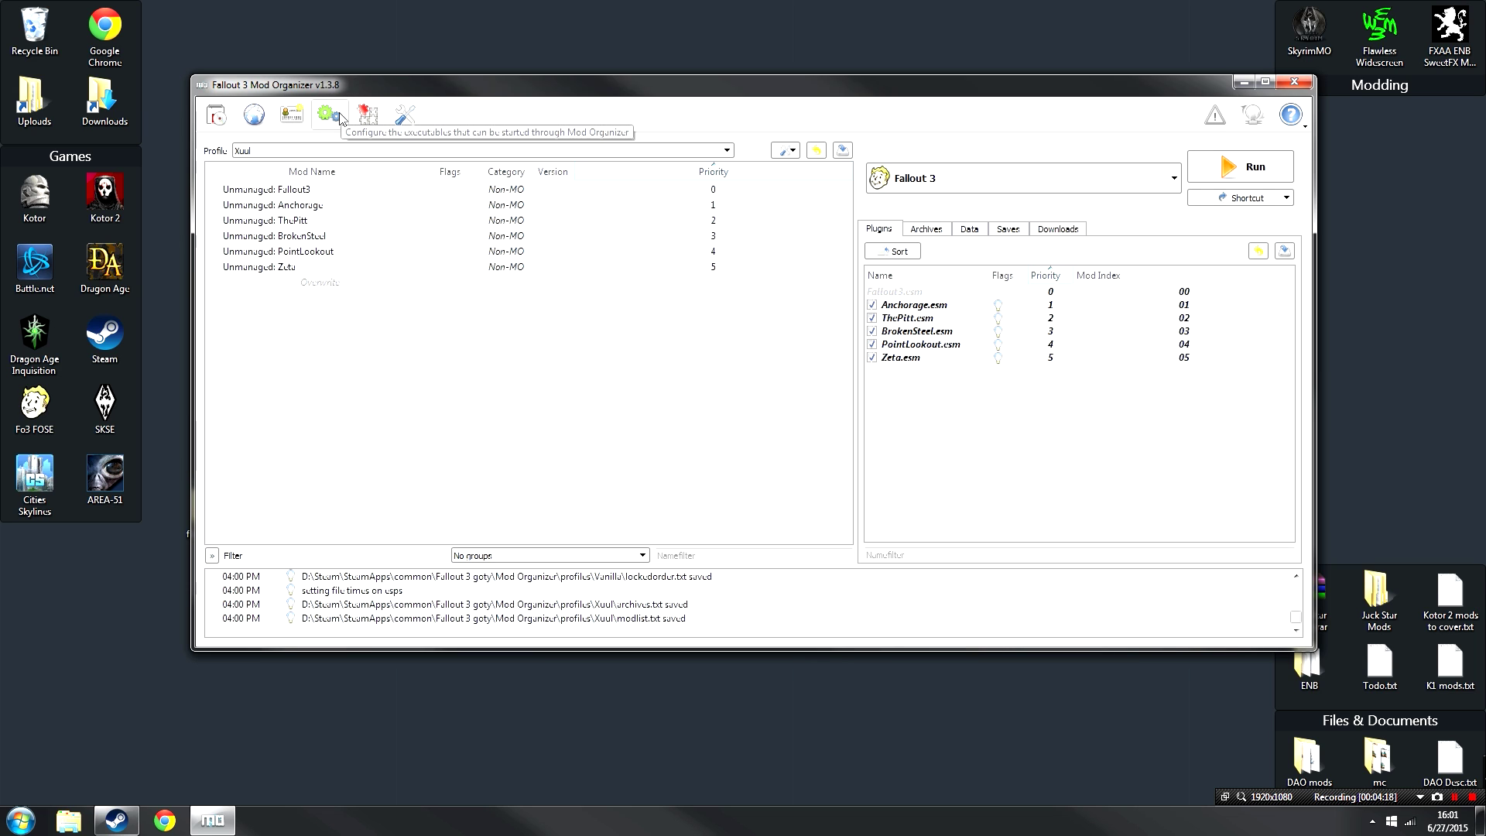
Open the Mod Organizer settings, enable the advanced directory options and check the download directory location.
click(414, 124)
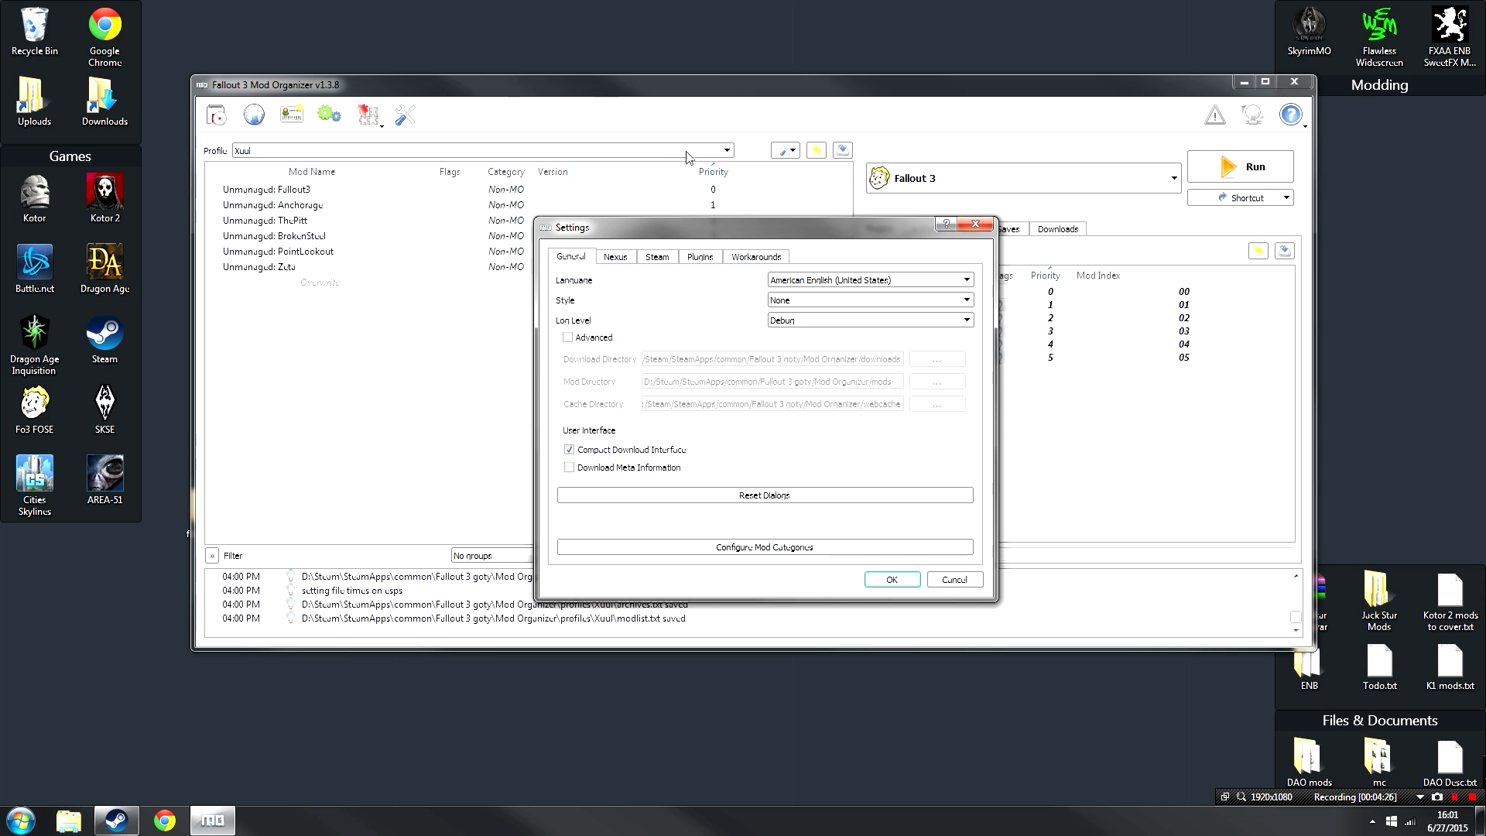
click(589, 341)
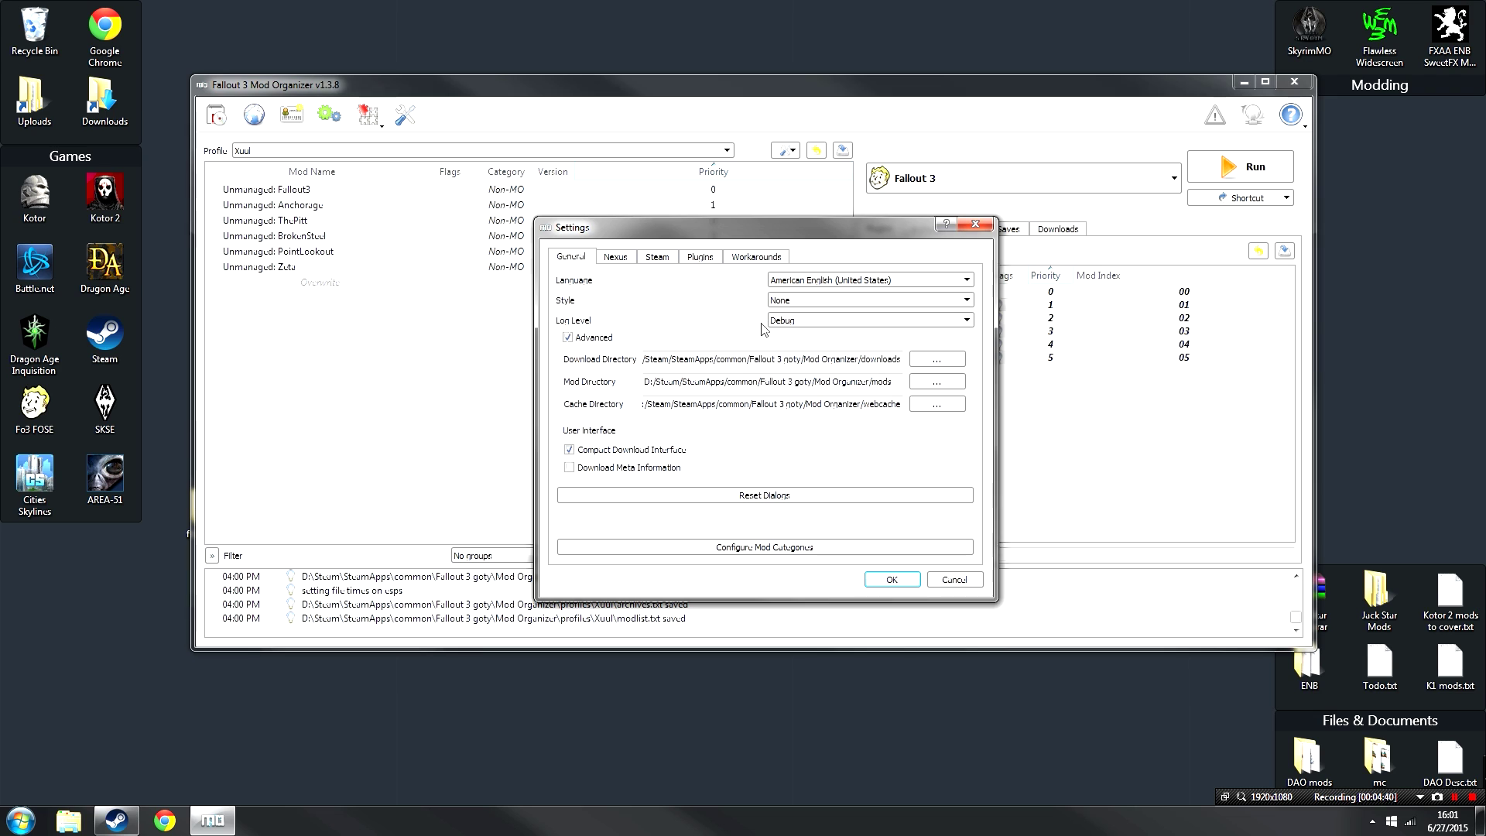
click(942, 359)
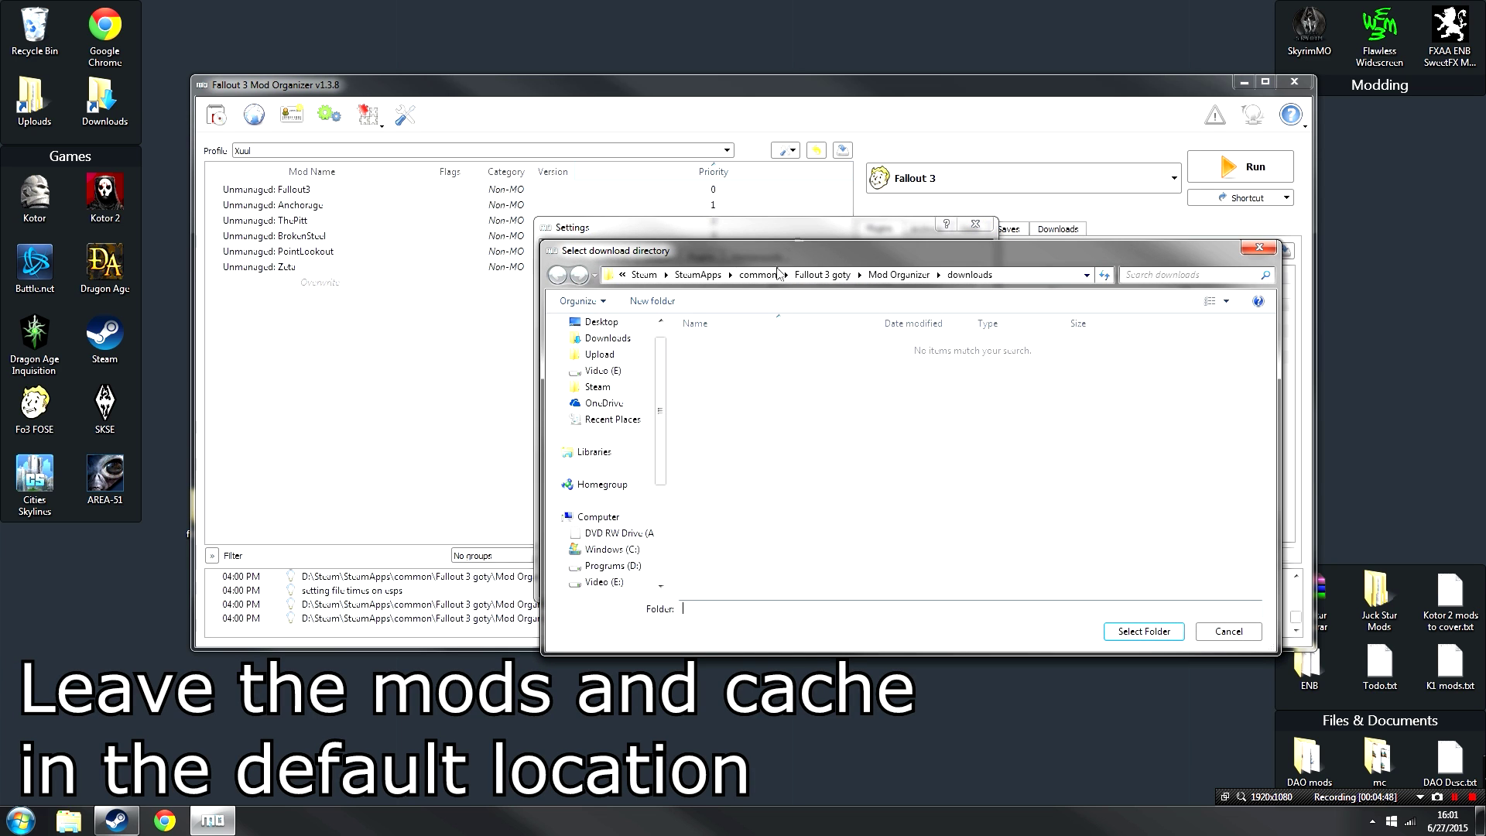
click(1268, 251)
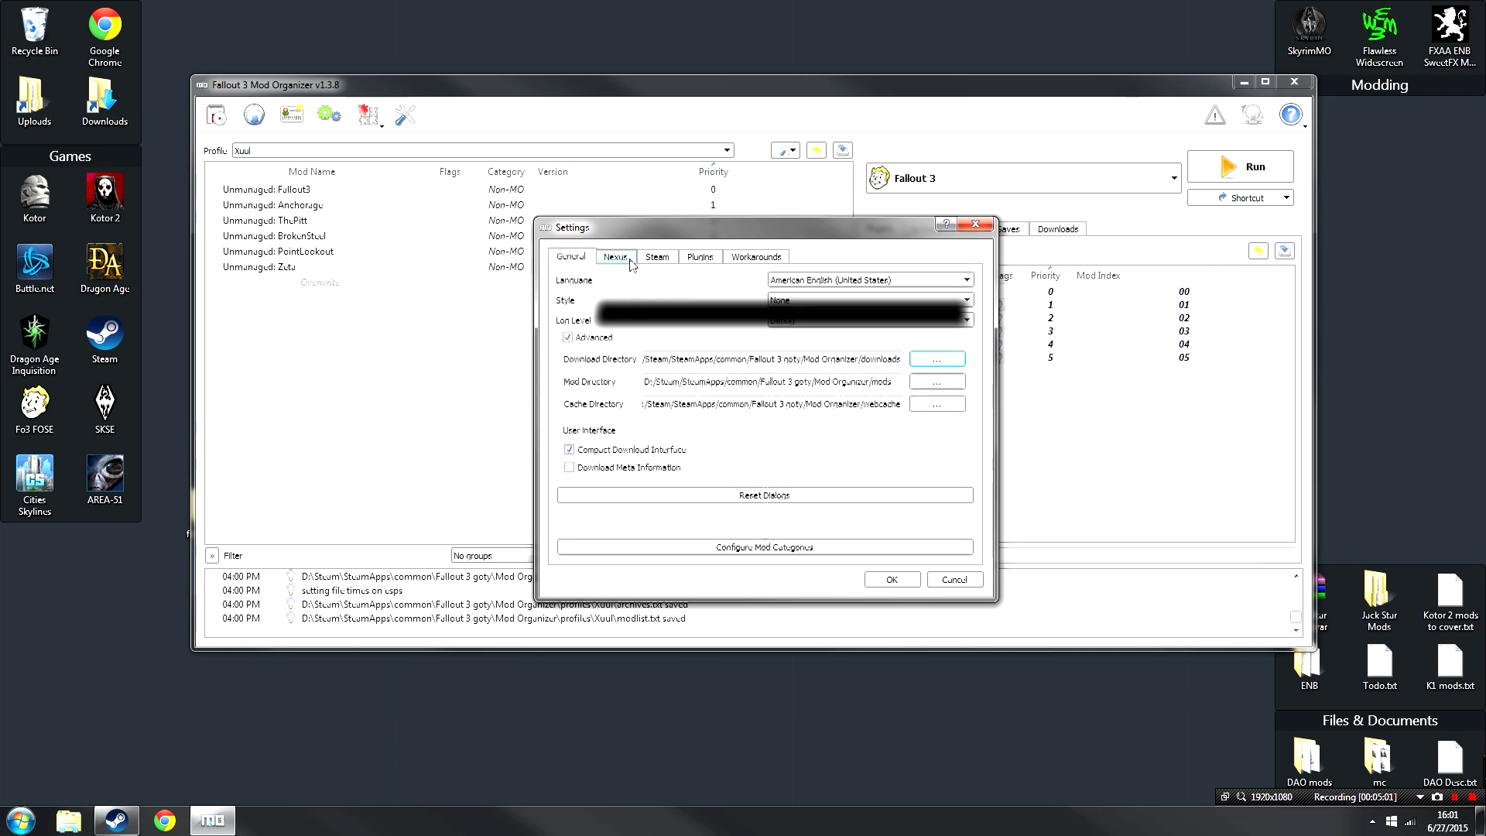
Associate Mod Organizer with "Download with manager" links in the Nexus settings.
click(628, 258)
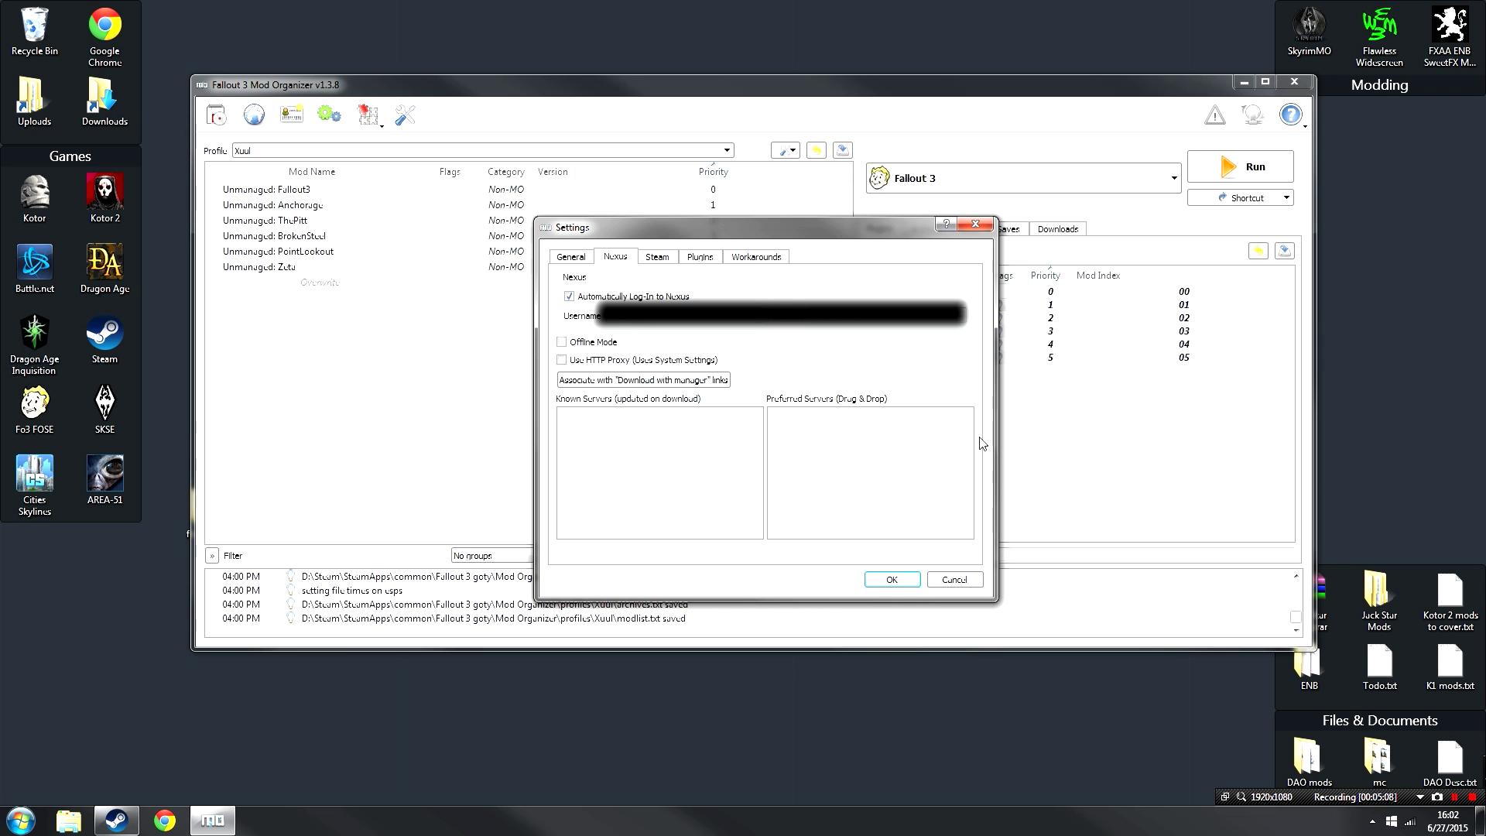
click(717, 382)
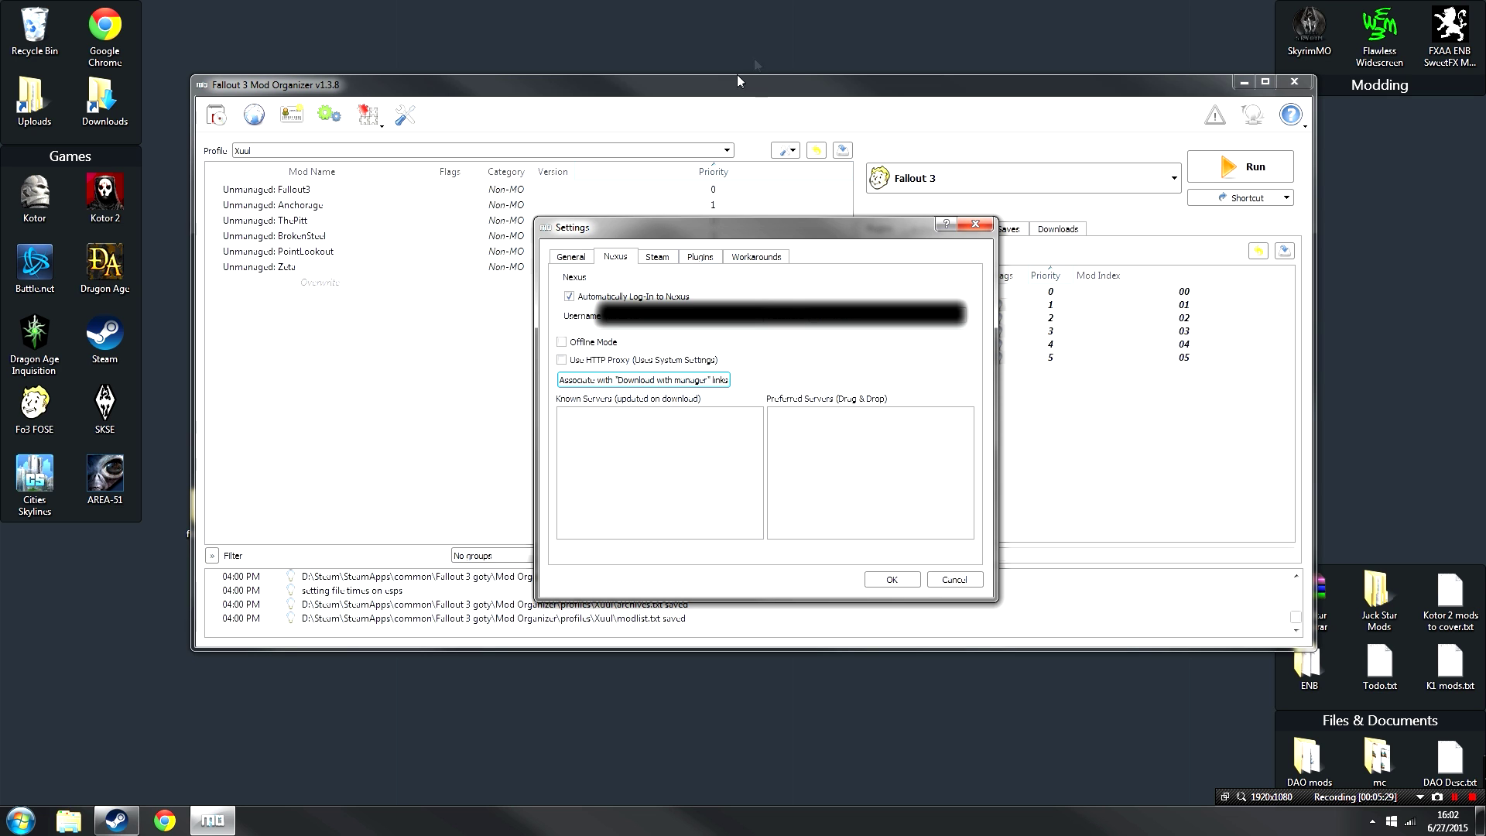
Review the Steam and plugin settings, choose Mod Organizer as the load mechanism in the workarounds, and accept the settings.
click(658, 258)
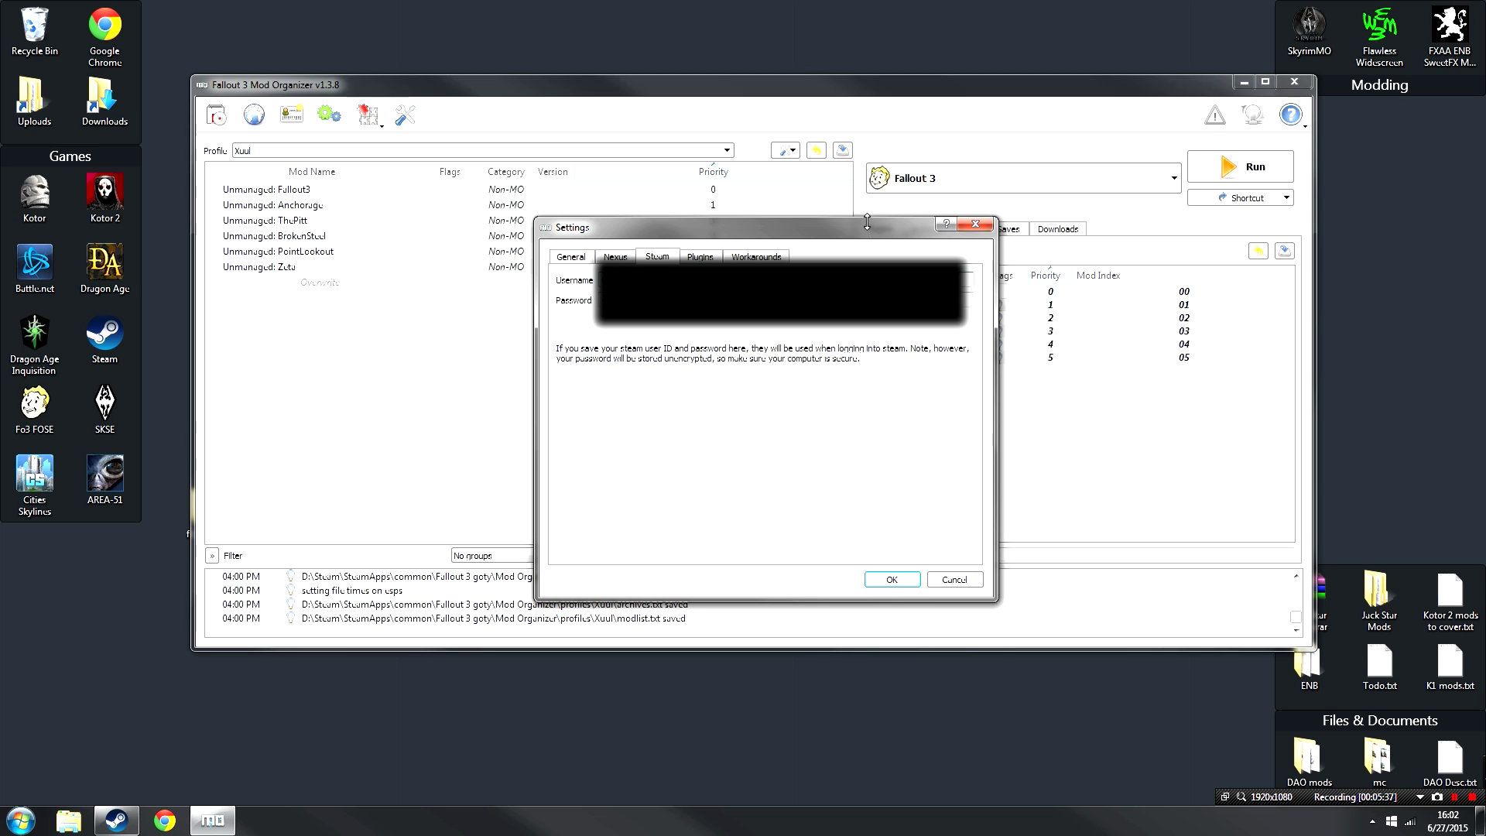
click(700, 256)
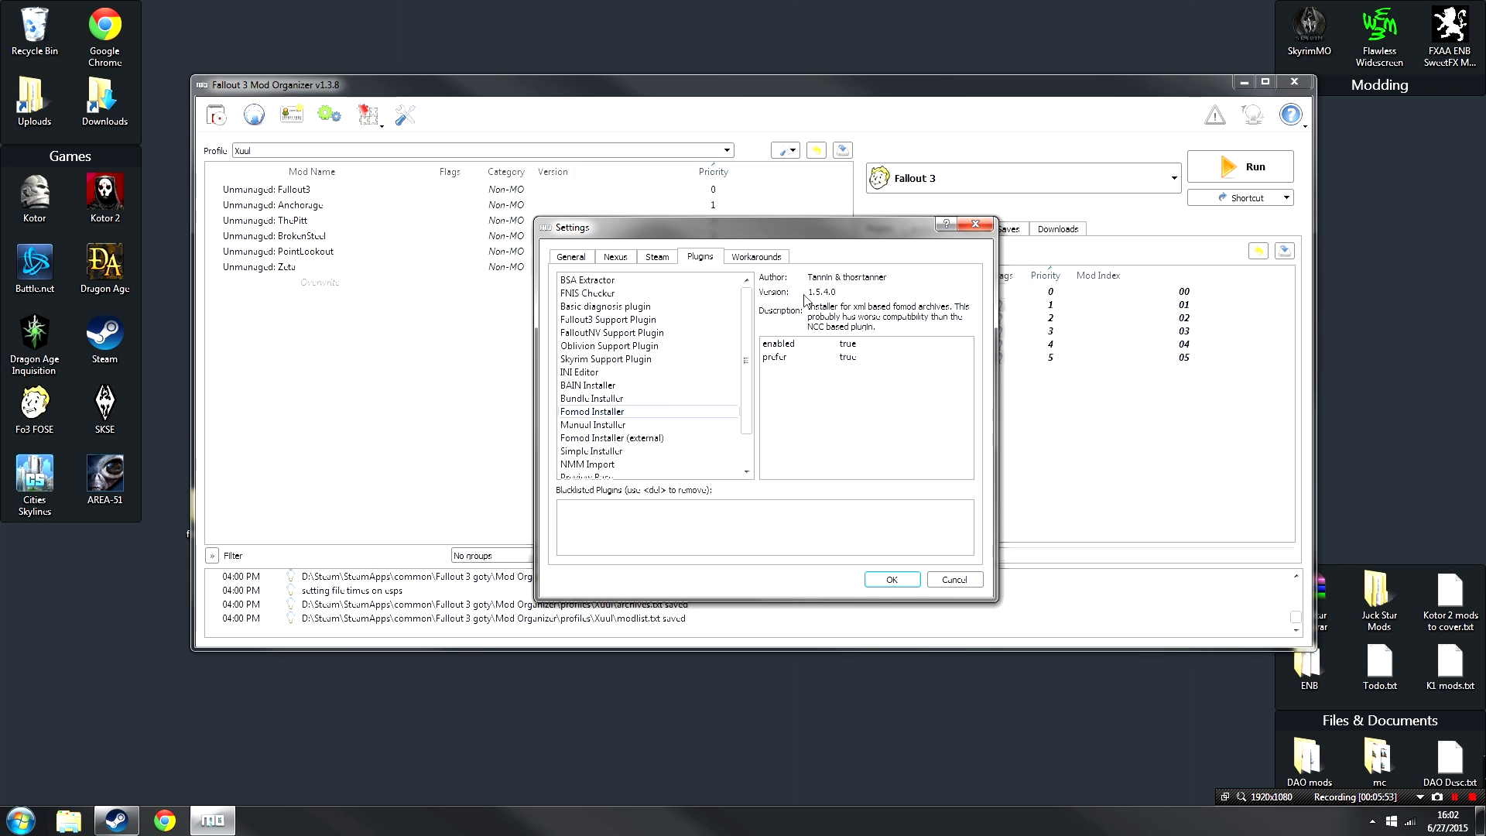
click(758, 260)
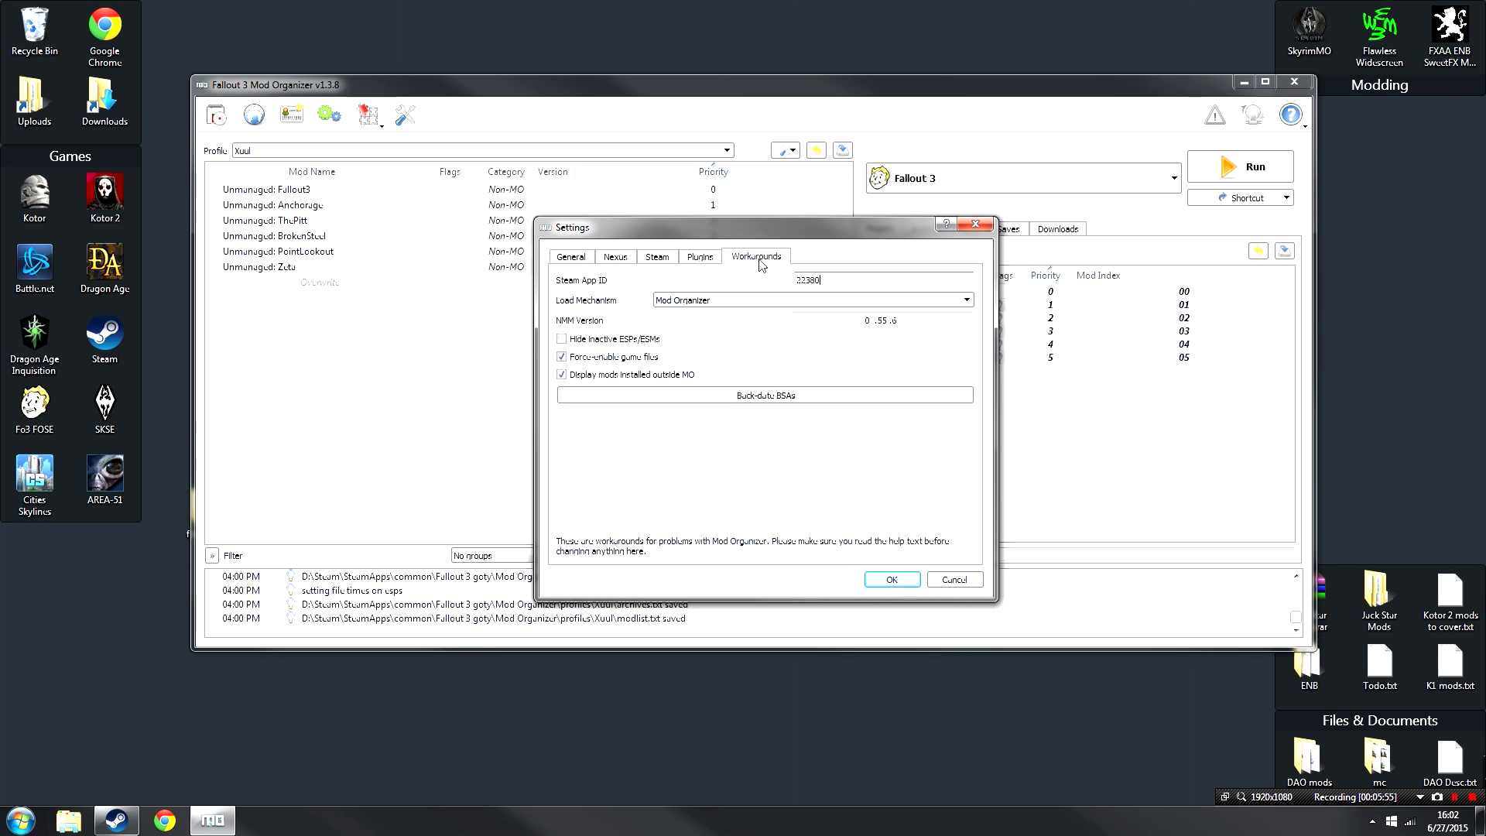
click(702, 301)
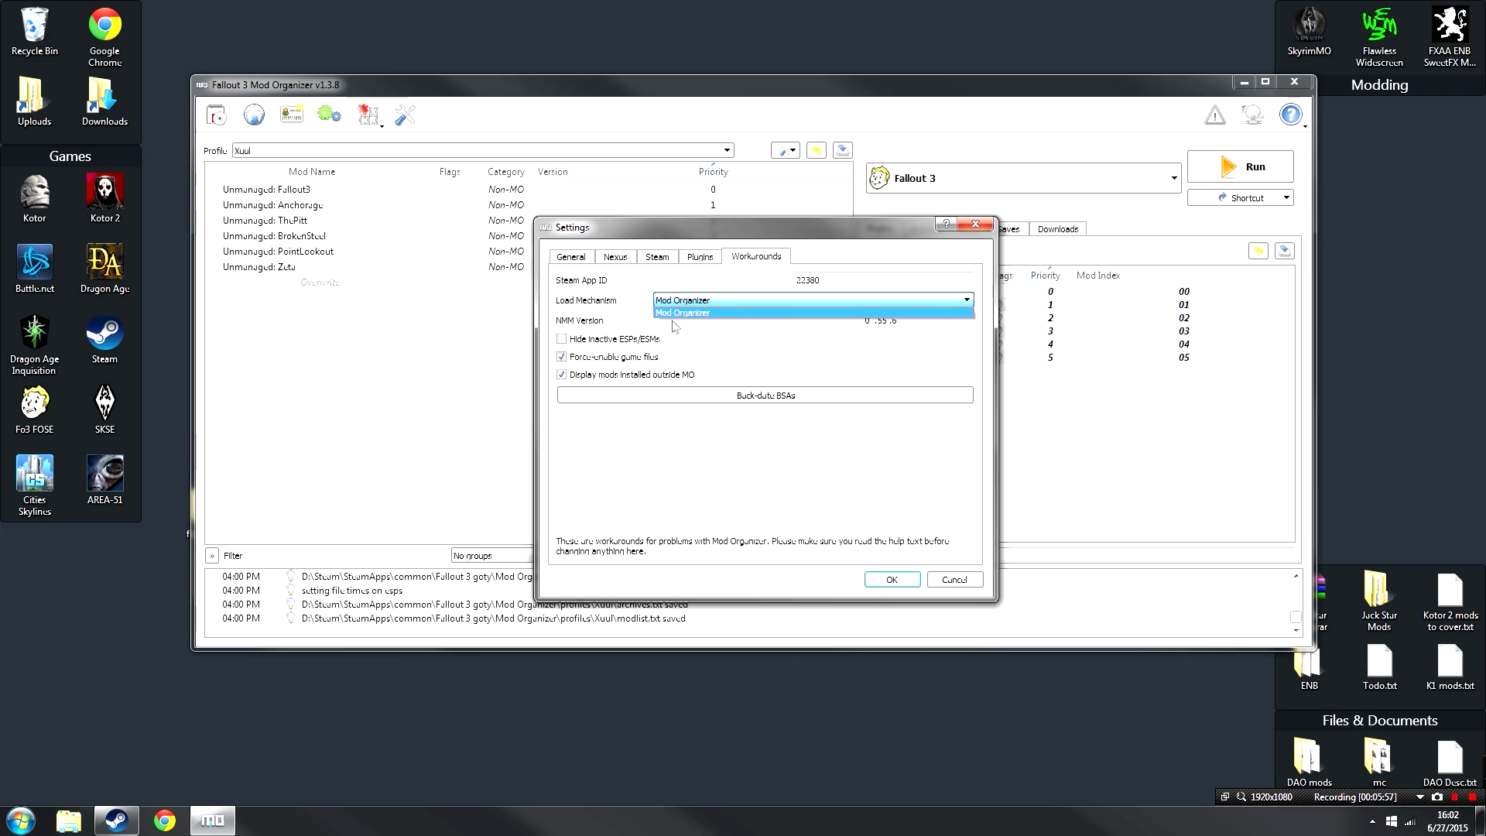
click(705, 314)
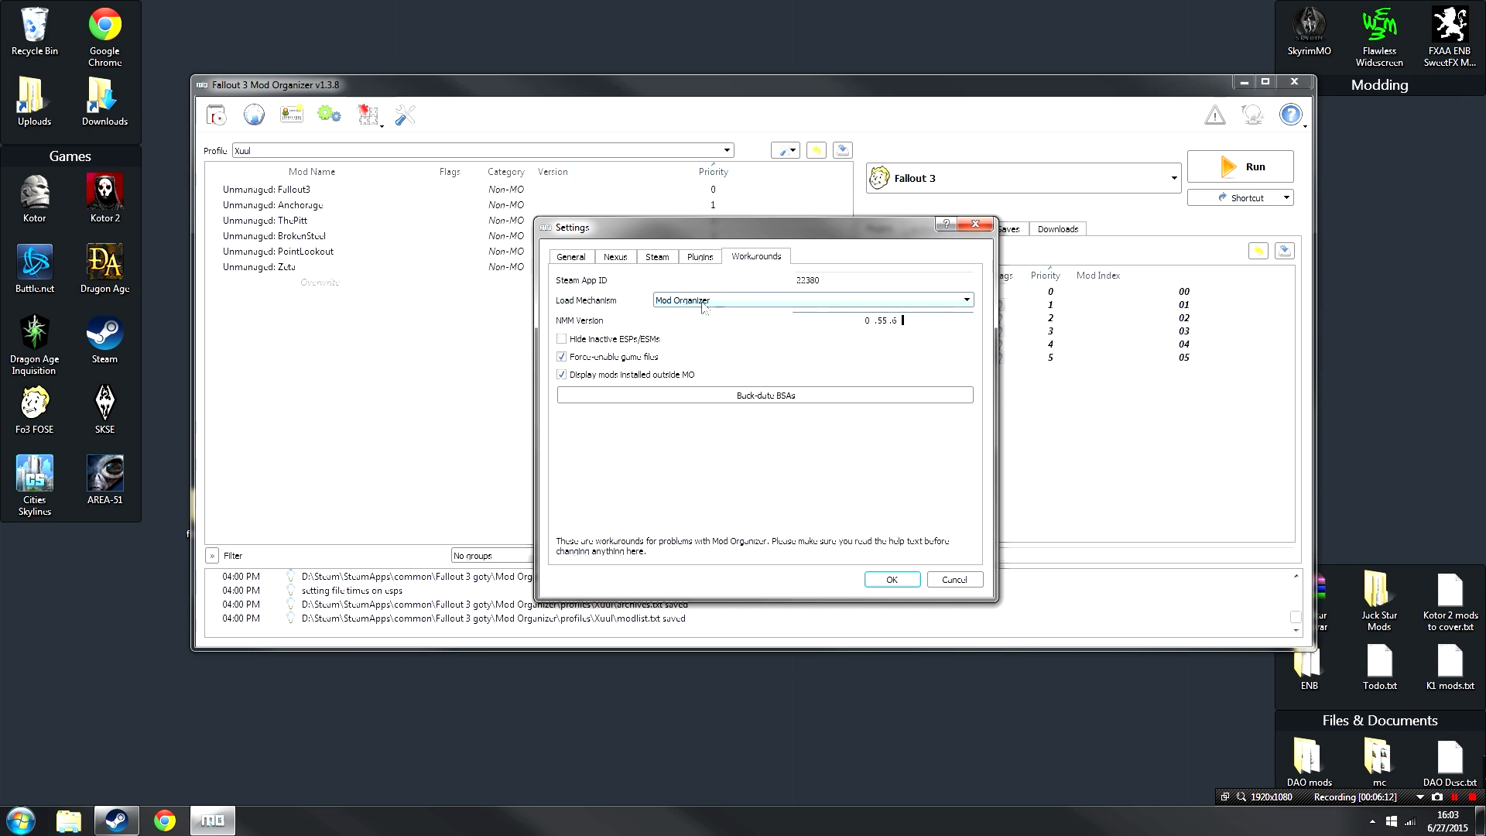
click(890, 580)
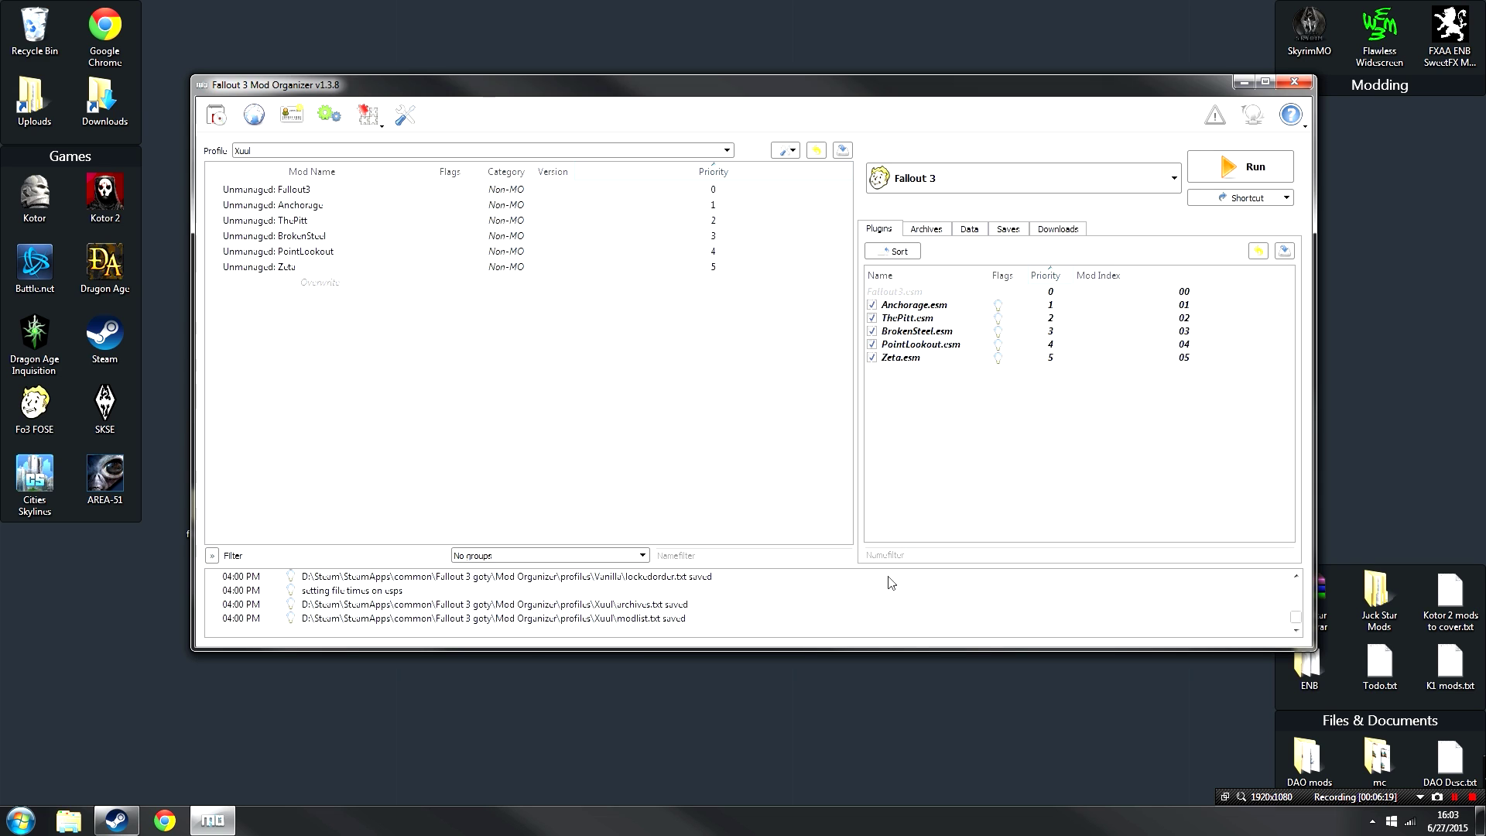
Download the FOSE v1.3 b2 beta archive from fose.silverlock.org.
click(1041, 176)
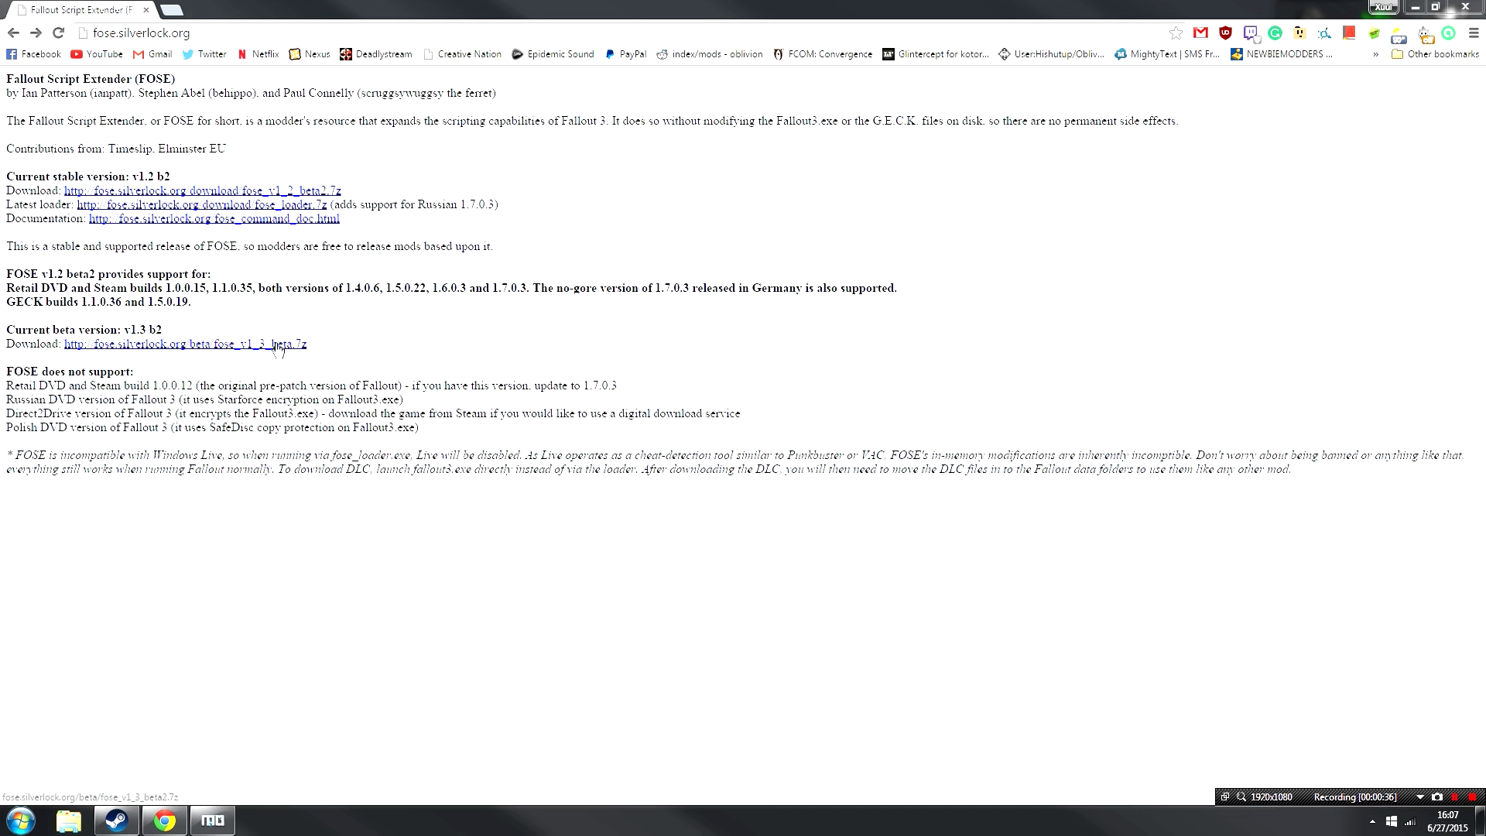
click(293, 347)
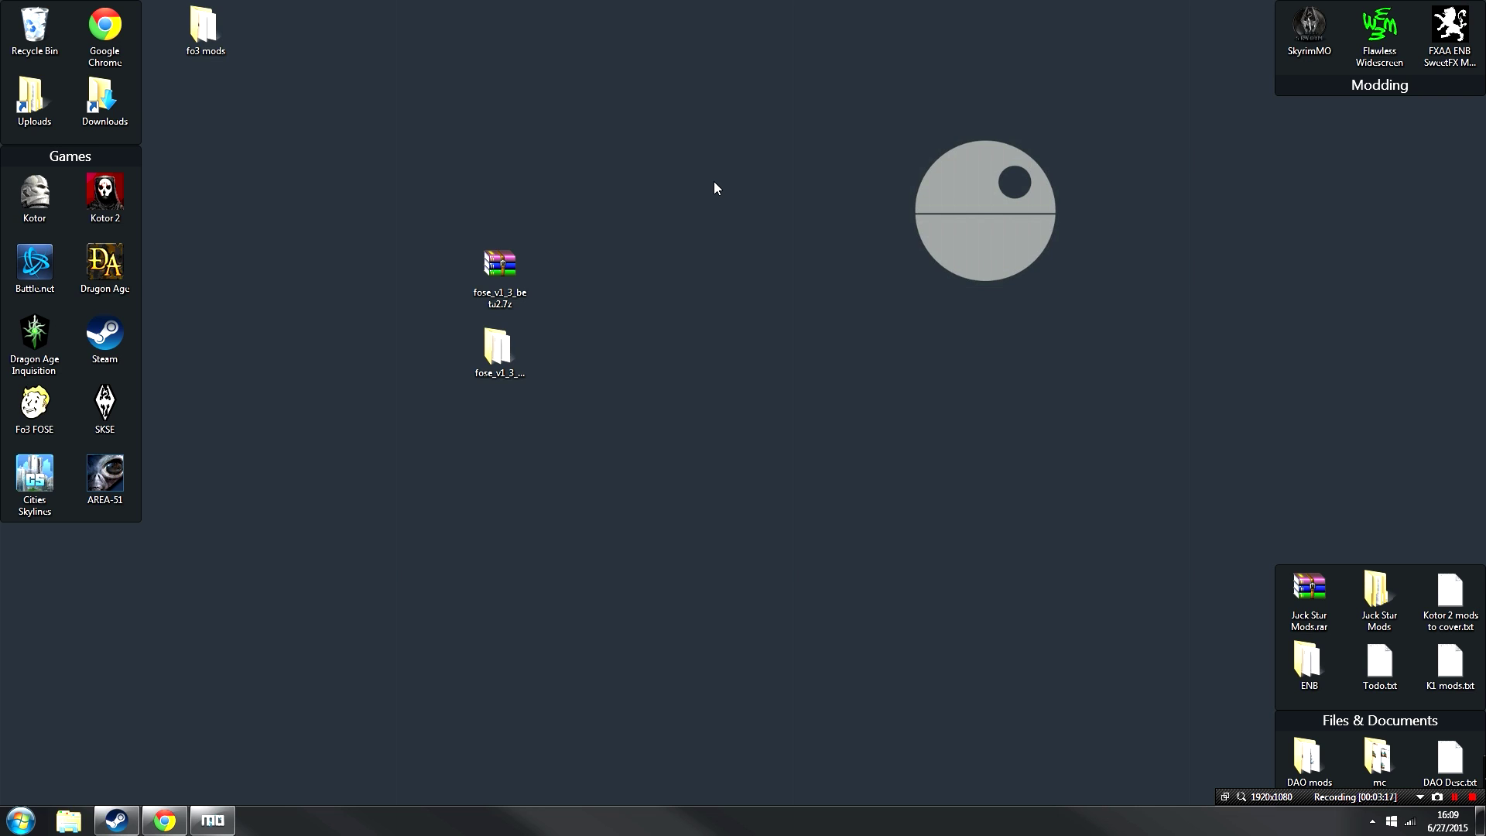
Open the extracted fose_v1_3_beta2 folder and the Fallout 3 goty game folder side by side.
click(498, 352)
click(554, 428)
double_click(497, 352)
drag(686, 197, 990, 239)
drag(1327, 371, 1038, 369)
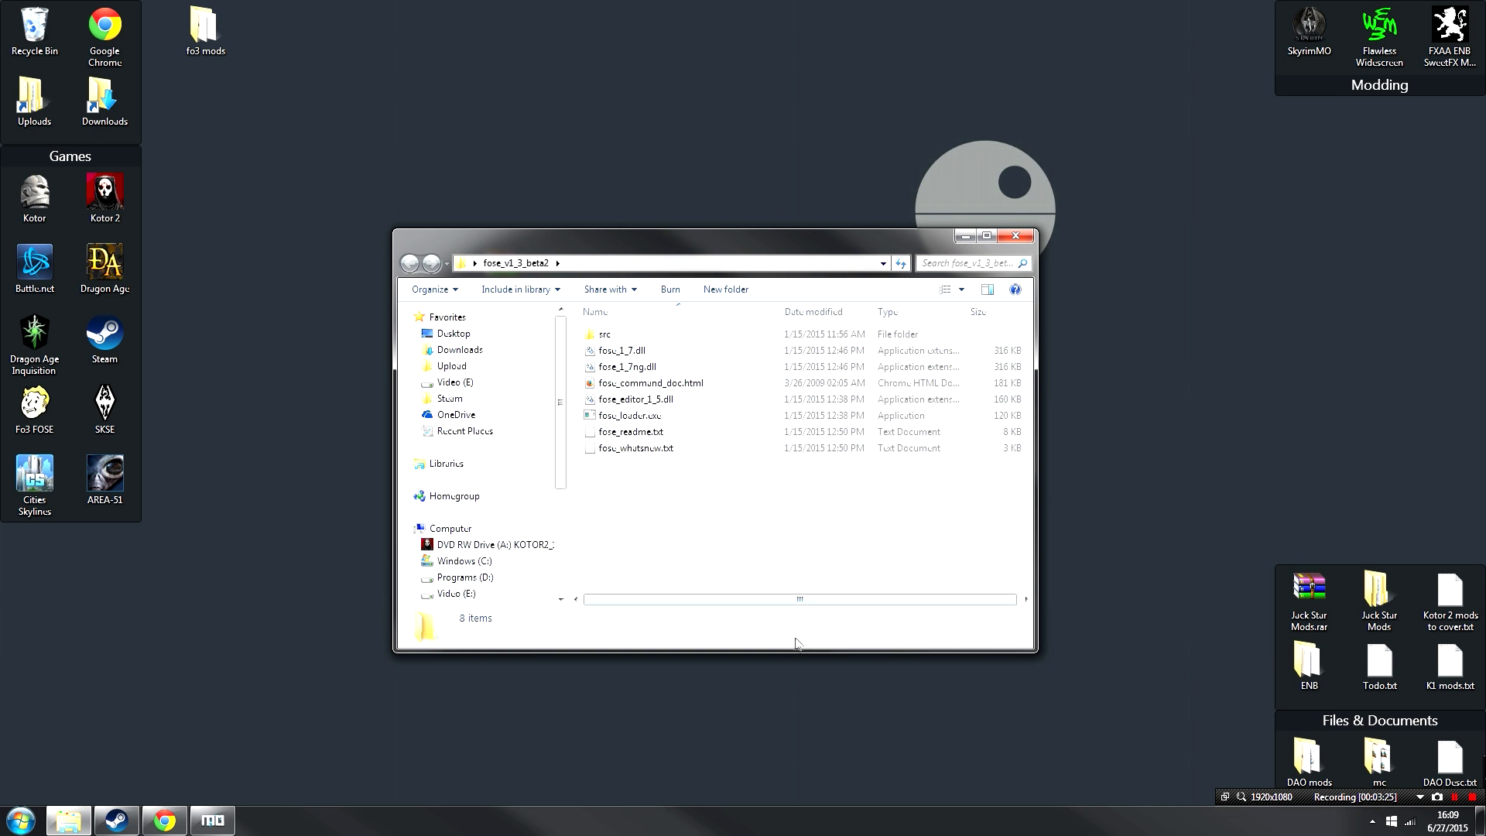
drag(798, 642, 798, 715)
drag(790, 240, 1170, 75)
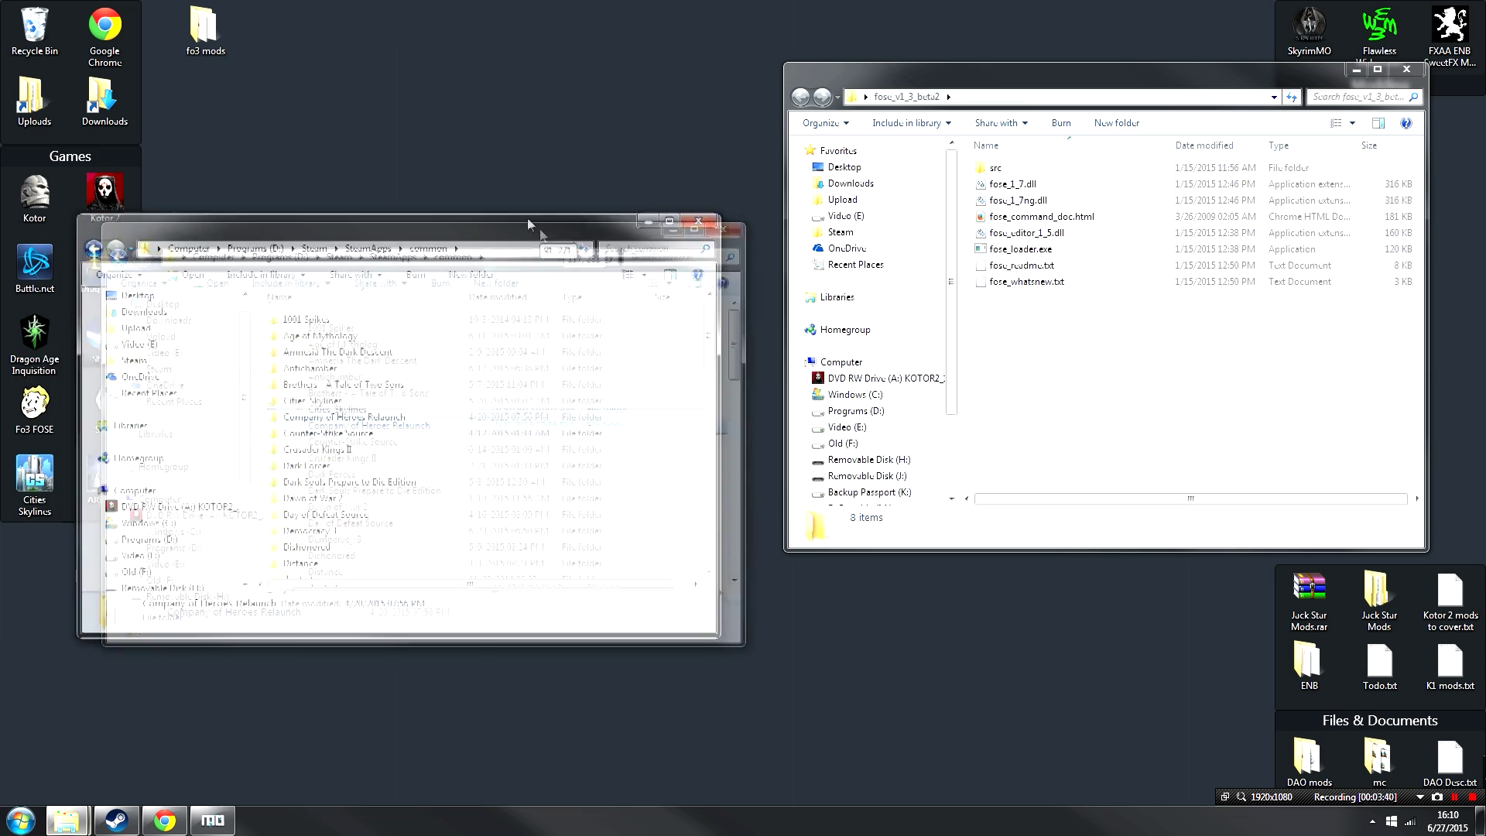
key(f)
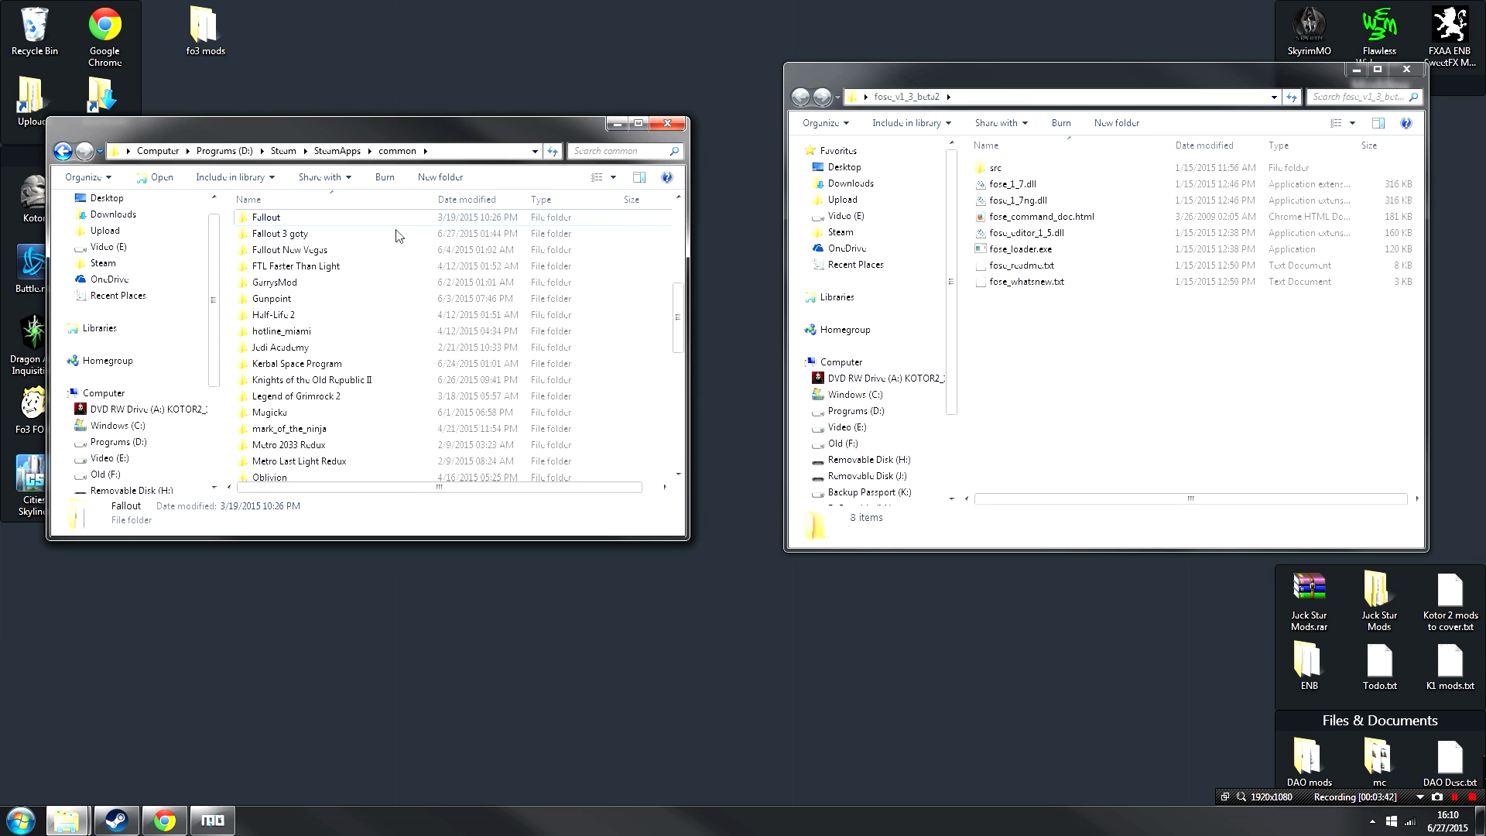
double_click(289, 233)
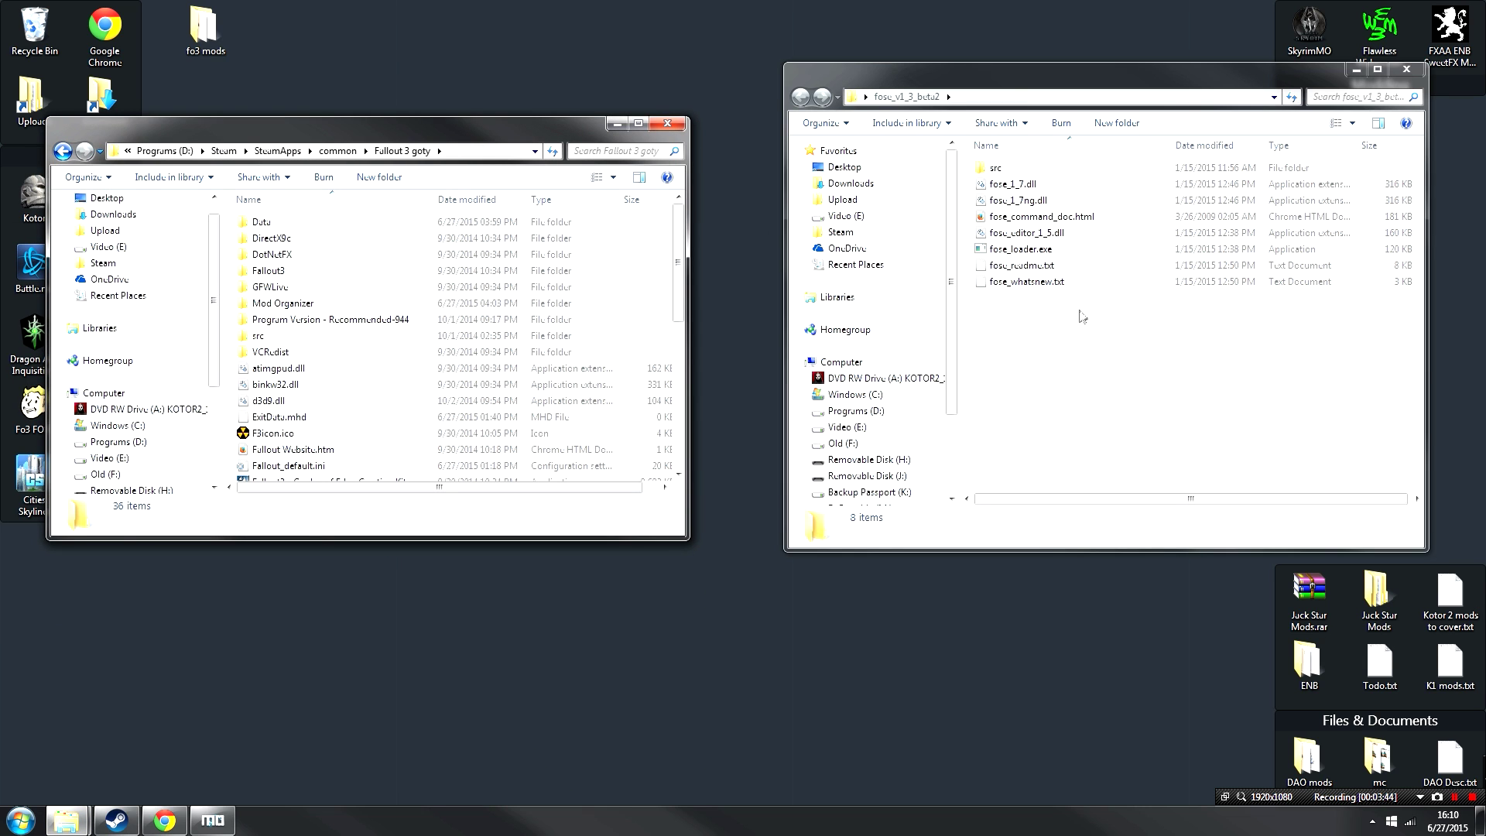
Copy all files of the fose_v1_3_beta2 folder into the Fallout 3 goty folder.
drag(1086, 334, 1033, 108)
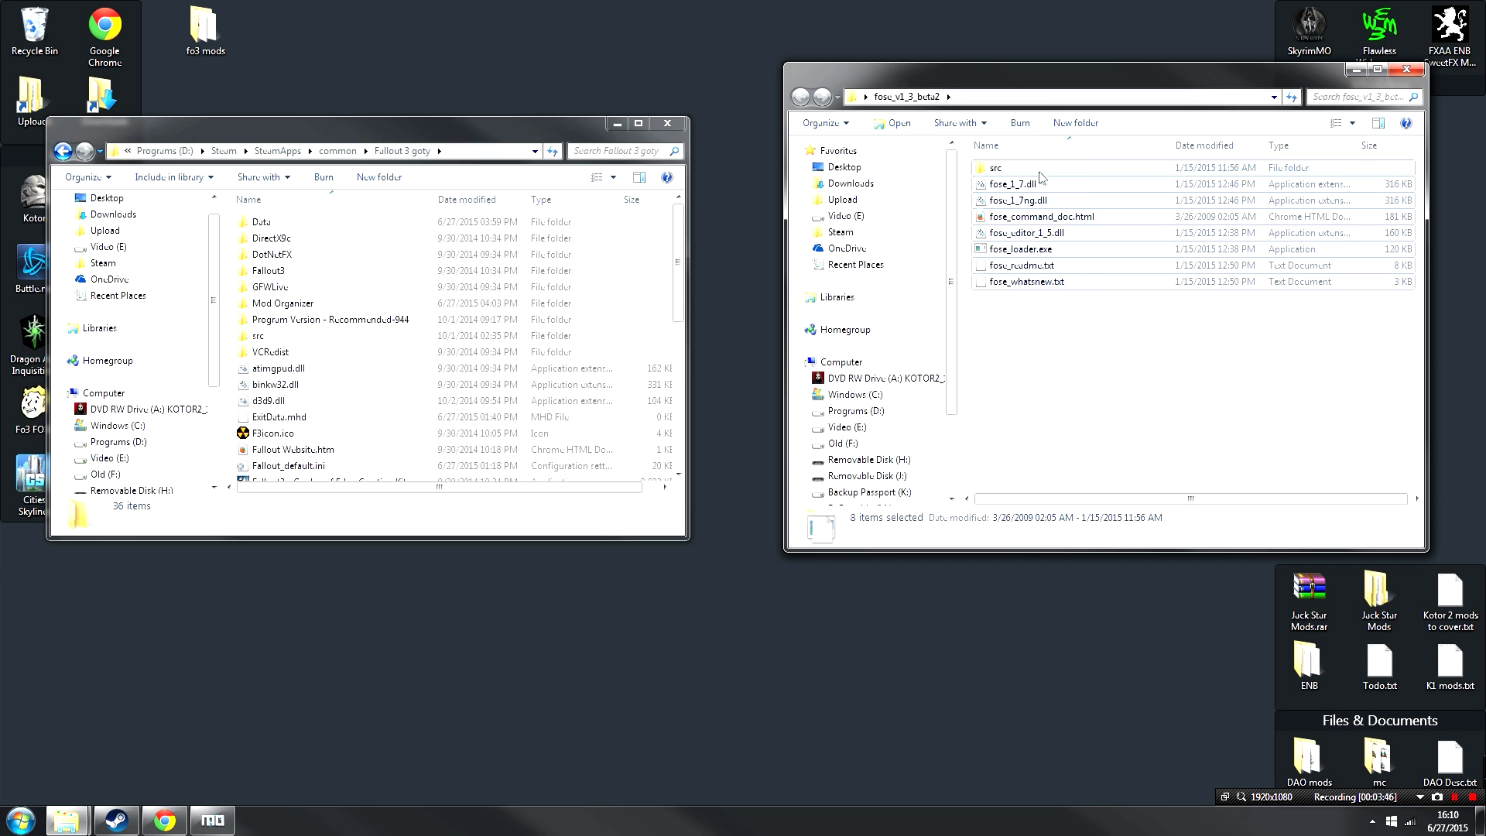
drag(1010, 172, 652, 271)
drag(654, 271, 662, 277)
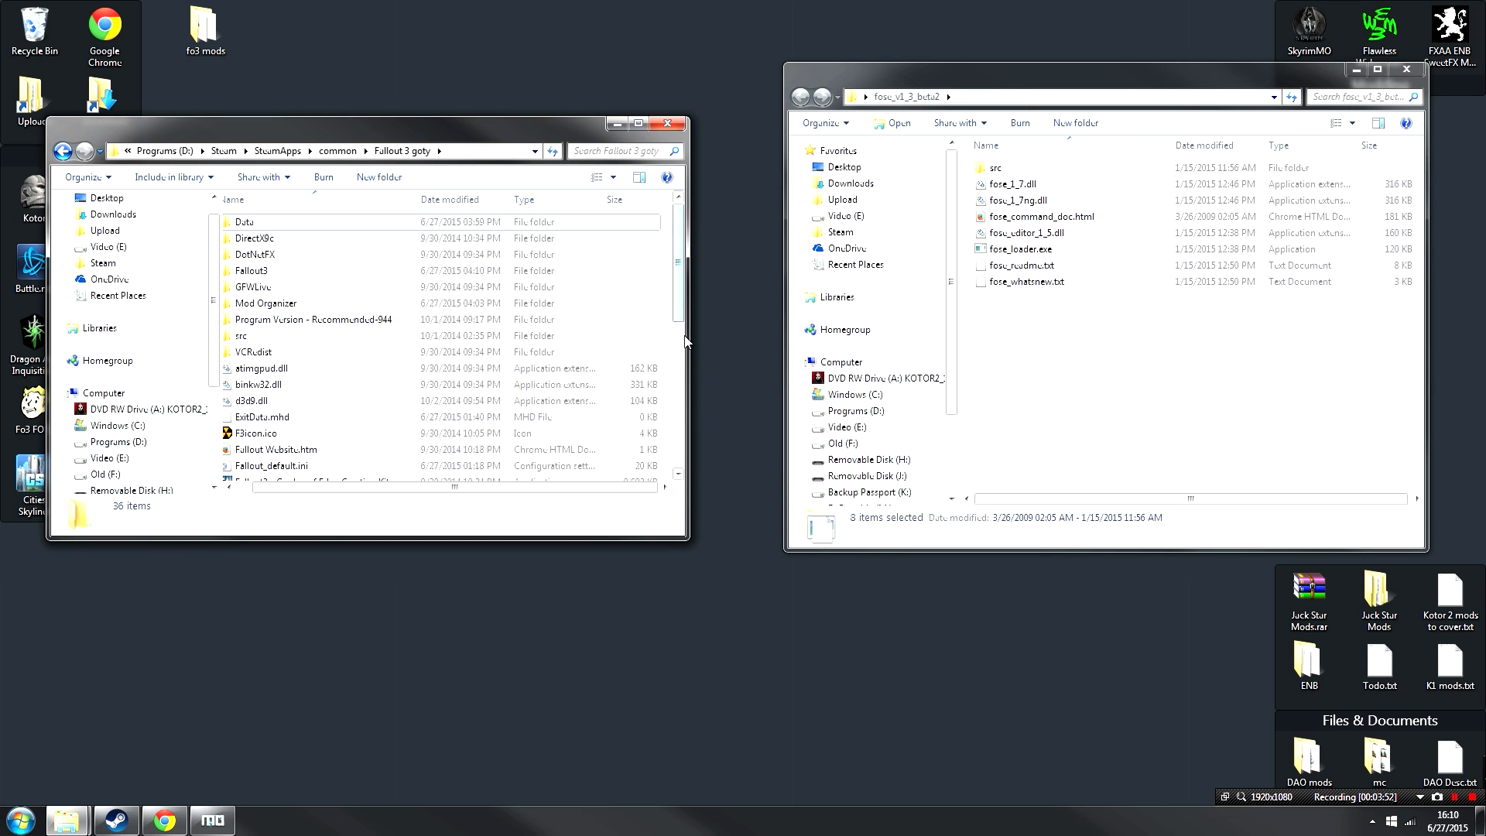
drag(687, 341, 762, 364)
scroll(600, 350, down, 4)
scroll(600, 350, down, 3)
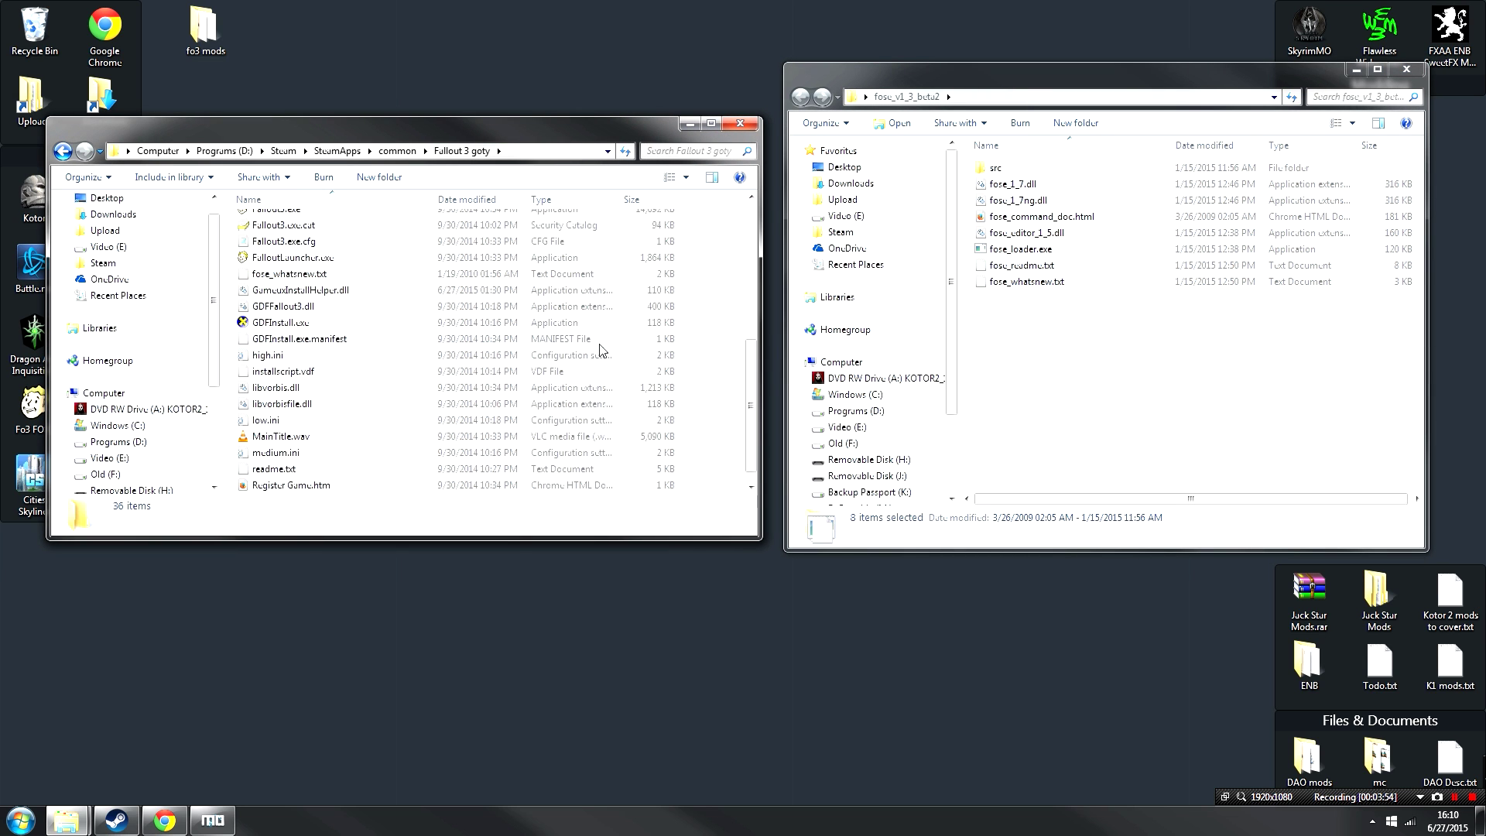
click(1062, 364)
drag(1055, 211, 720, 335)
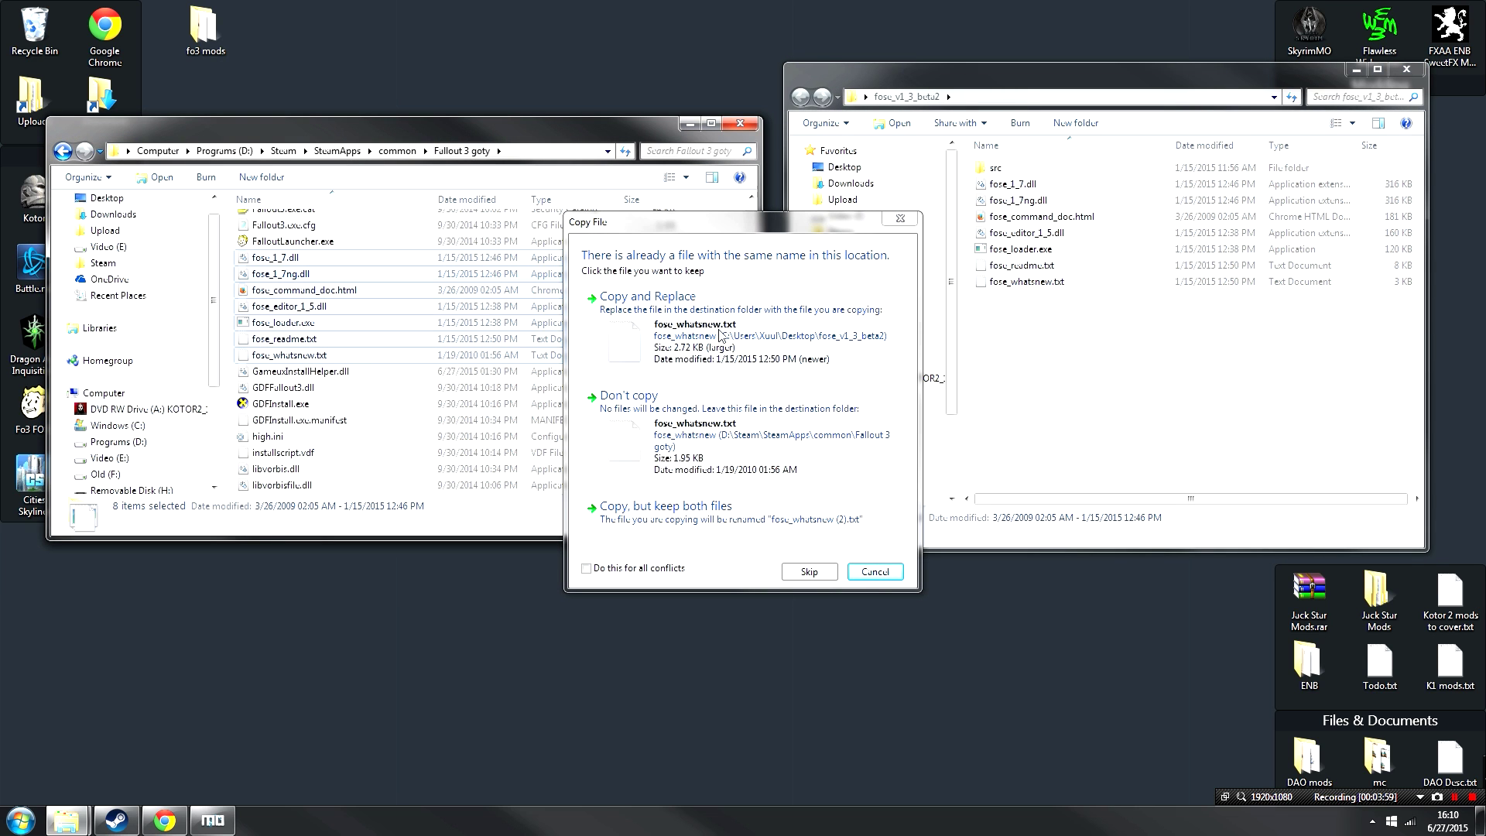
Replace the existing fose_whatsnew.txt, merge the src folder, and replace the files in all remaining conflicts.
click(719, 335)
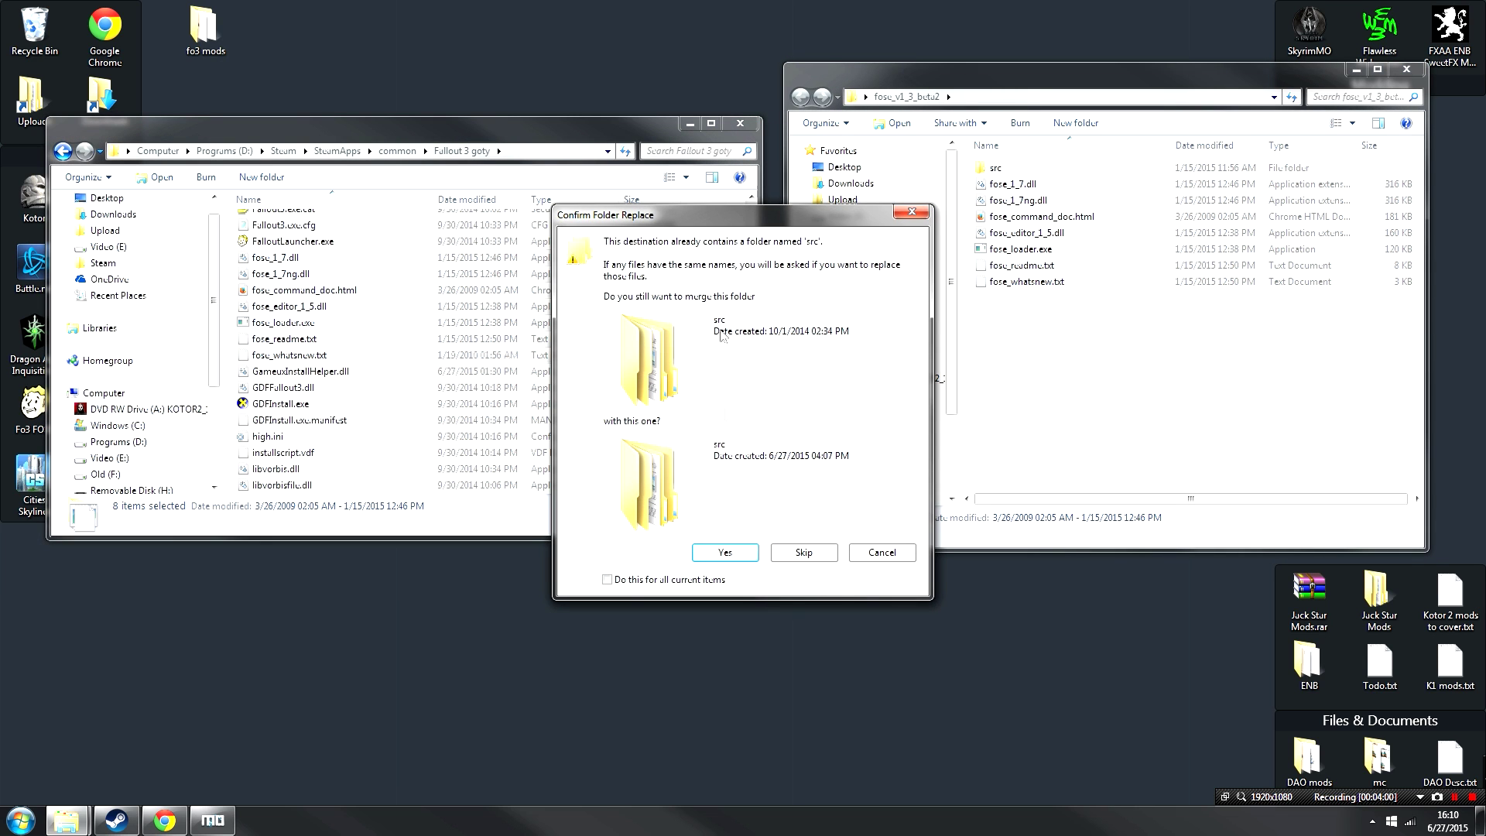
click(716, 554)
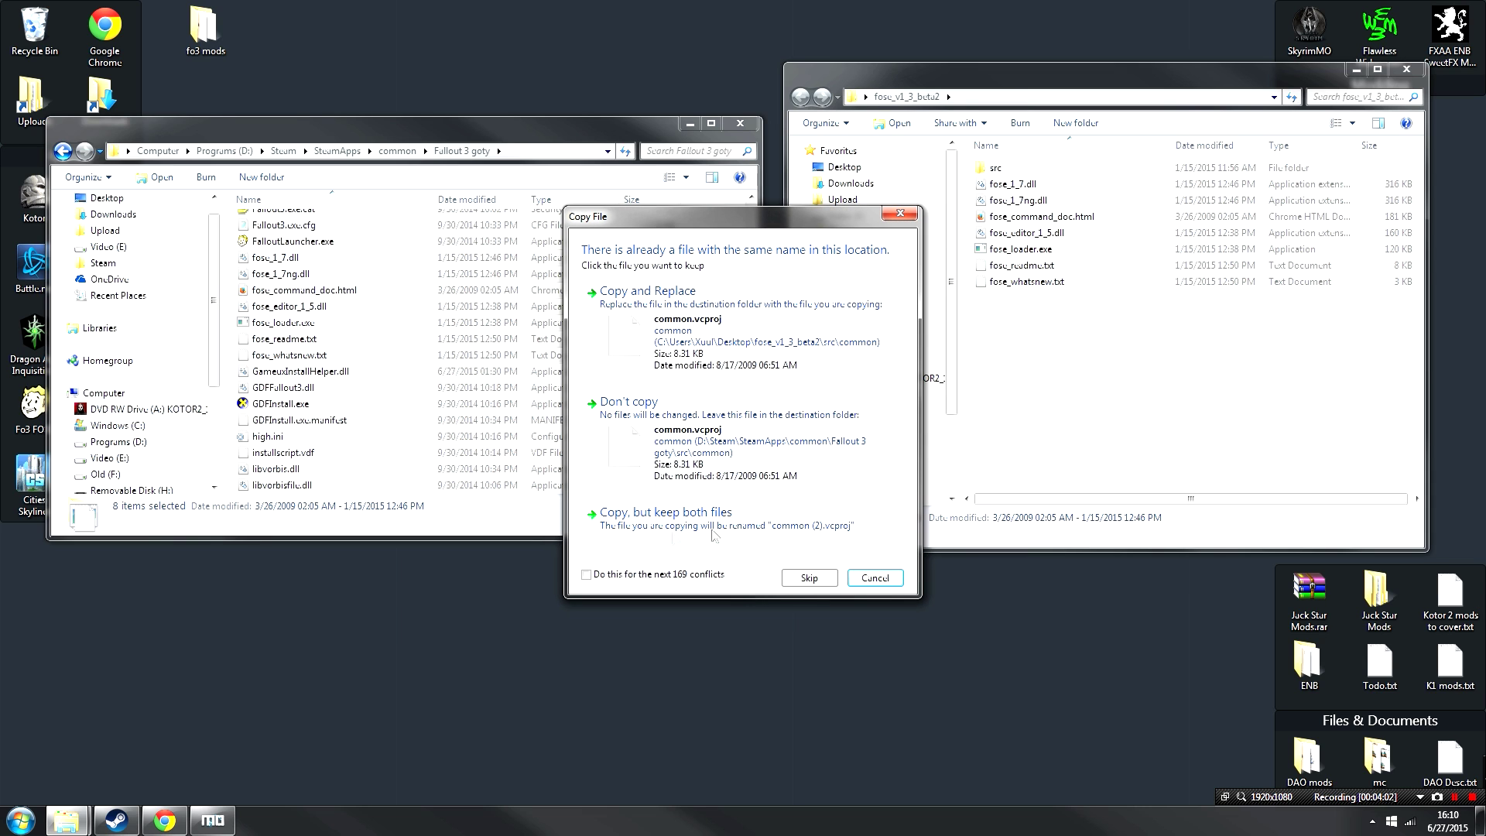
click(643, 575)
click(656, 360)
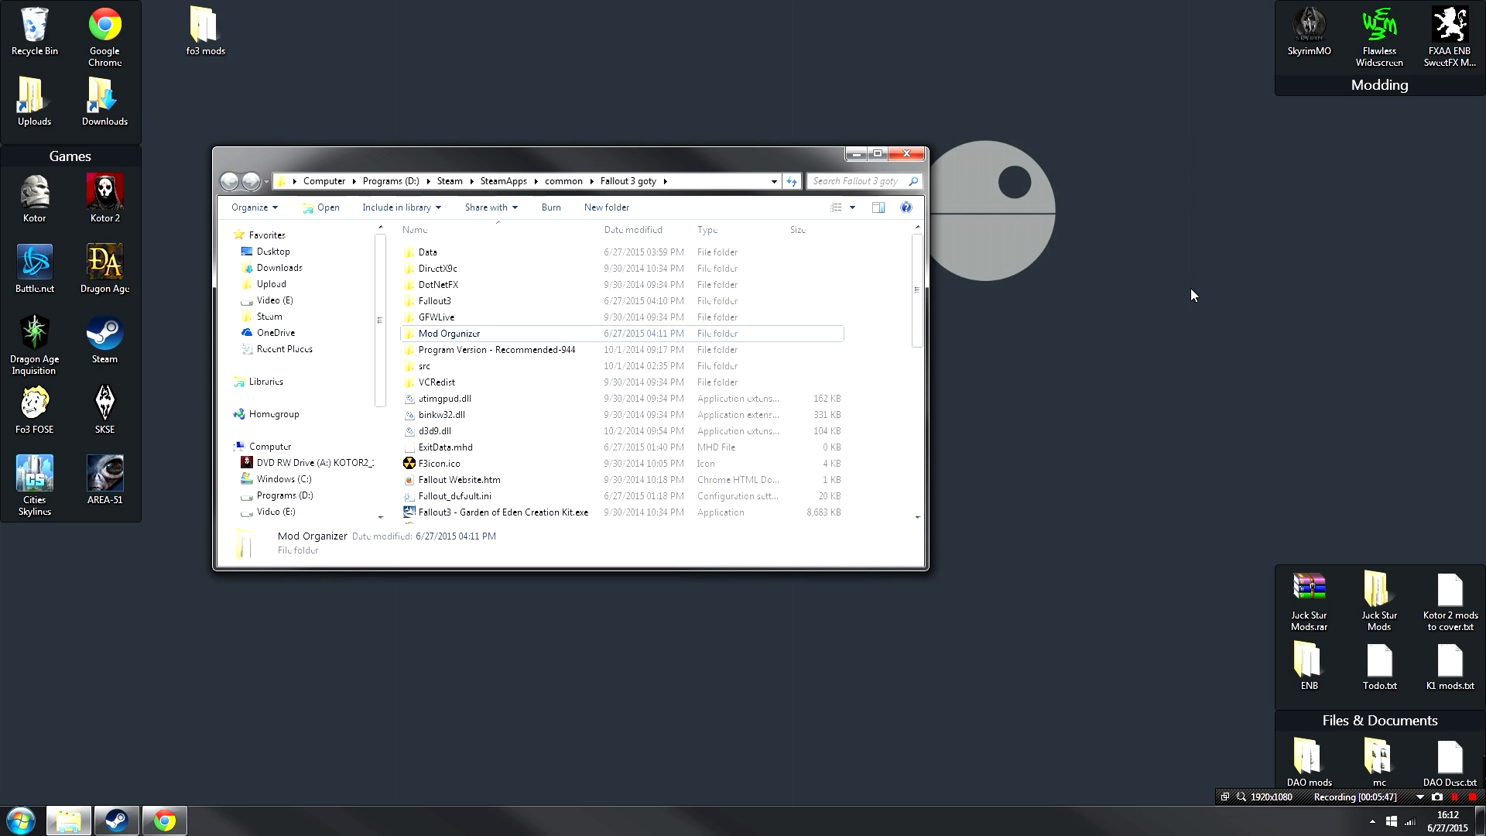
Create a shortcut to ModOrganizer.exe in the Mod Organizer folder and place it on the desktop.
double_click(468, 334)
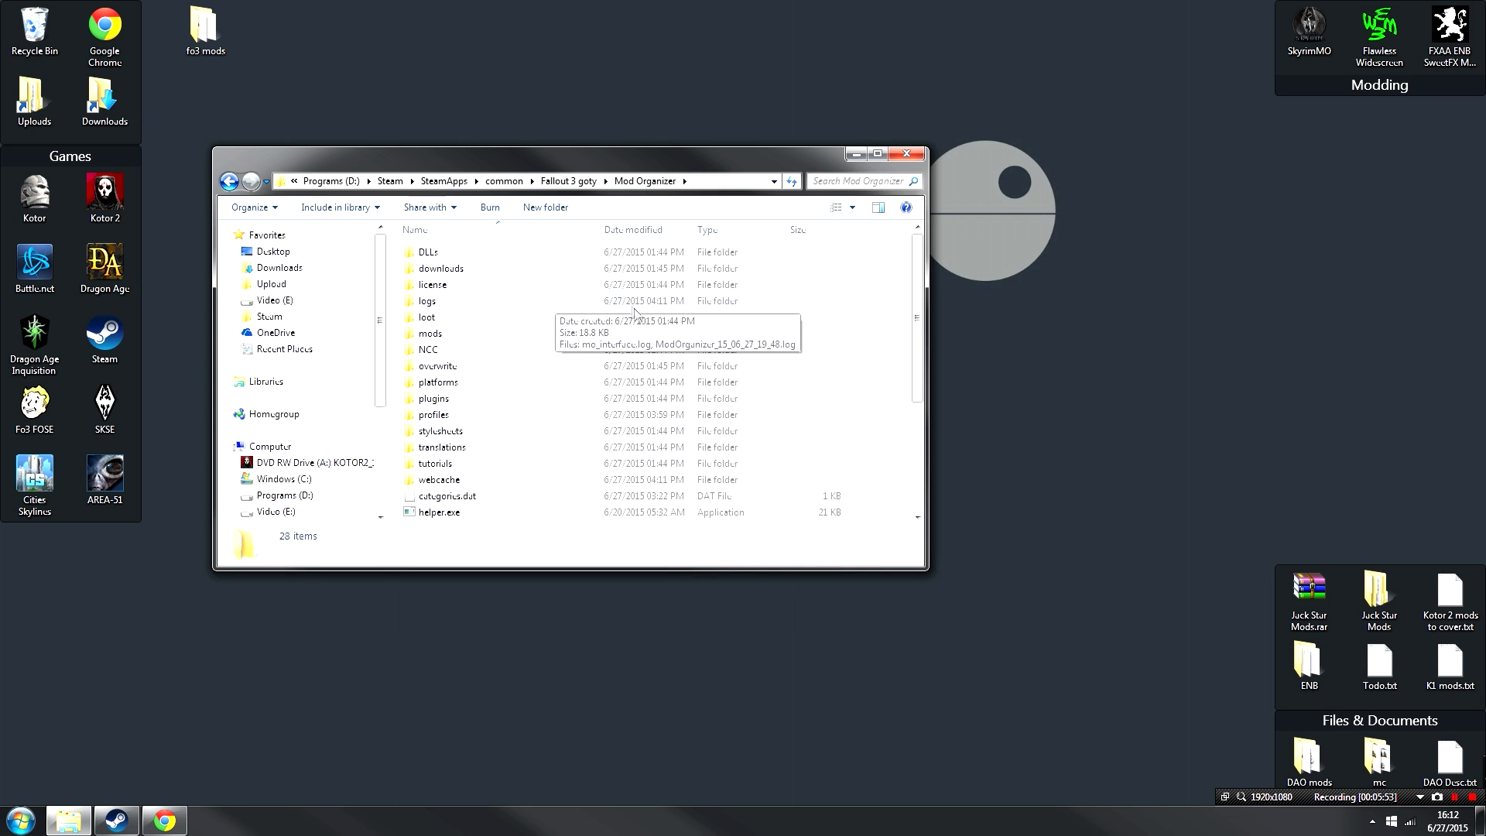
scroll(637, 317, down, 4)
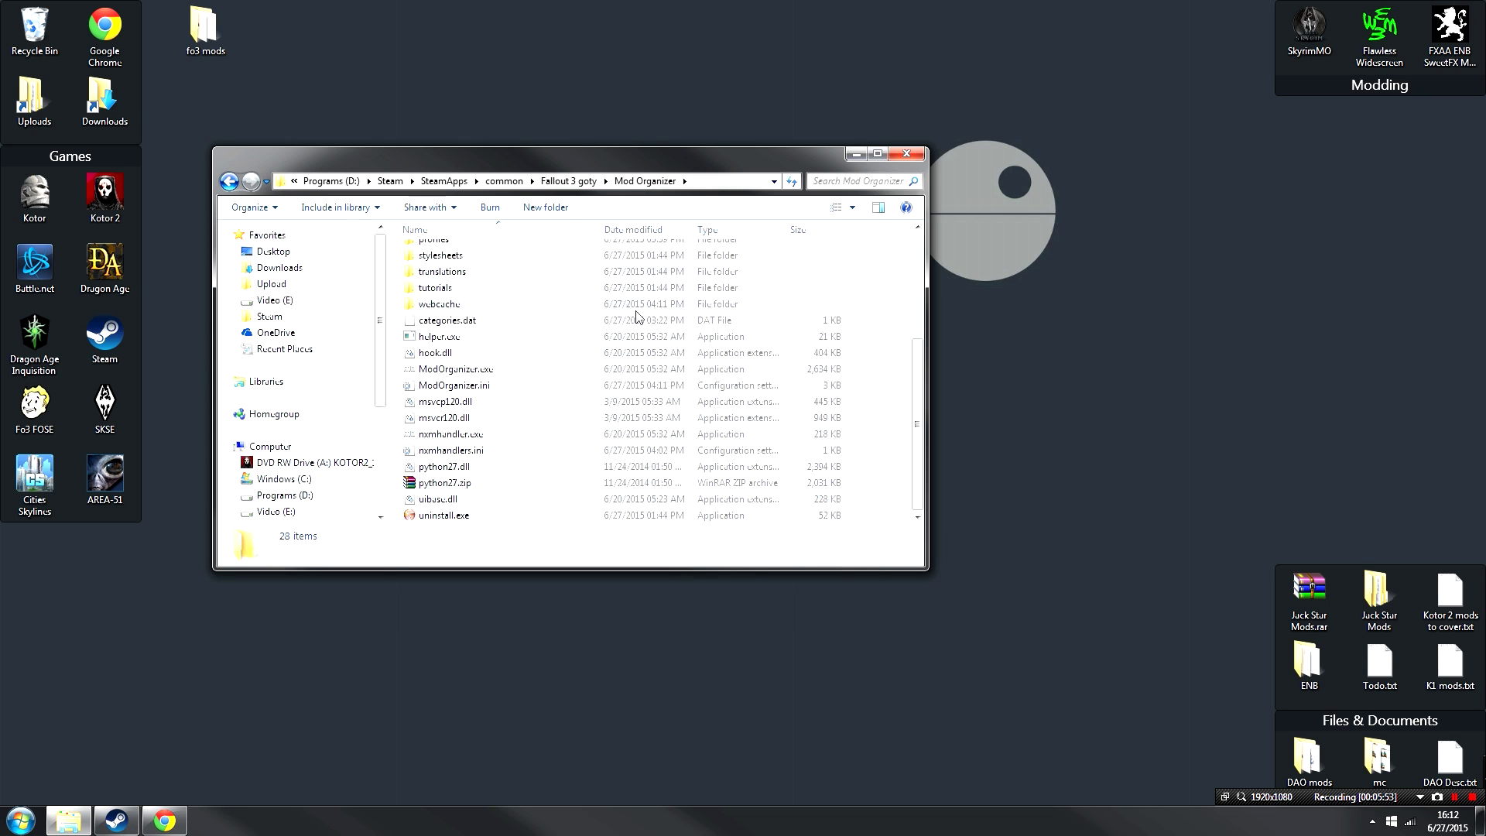
right_click(473, 372)
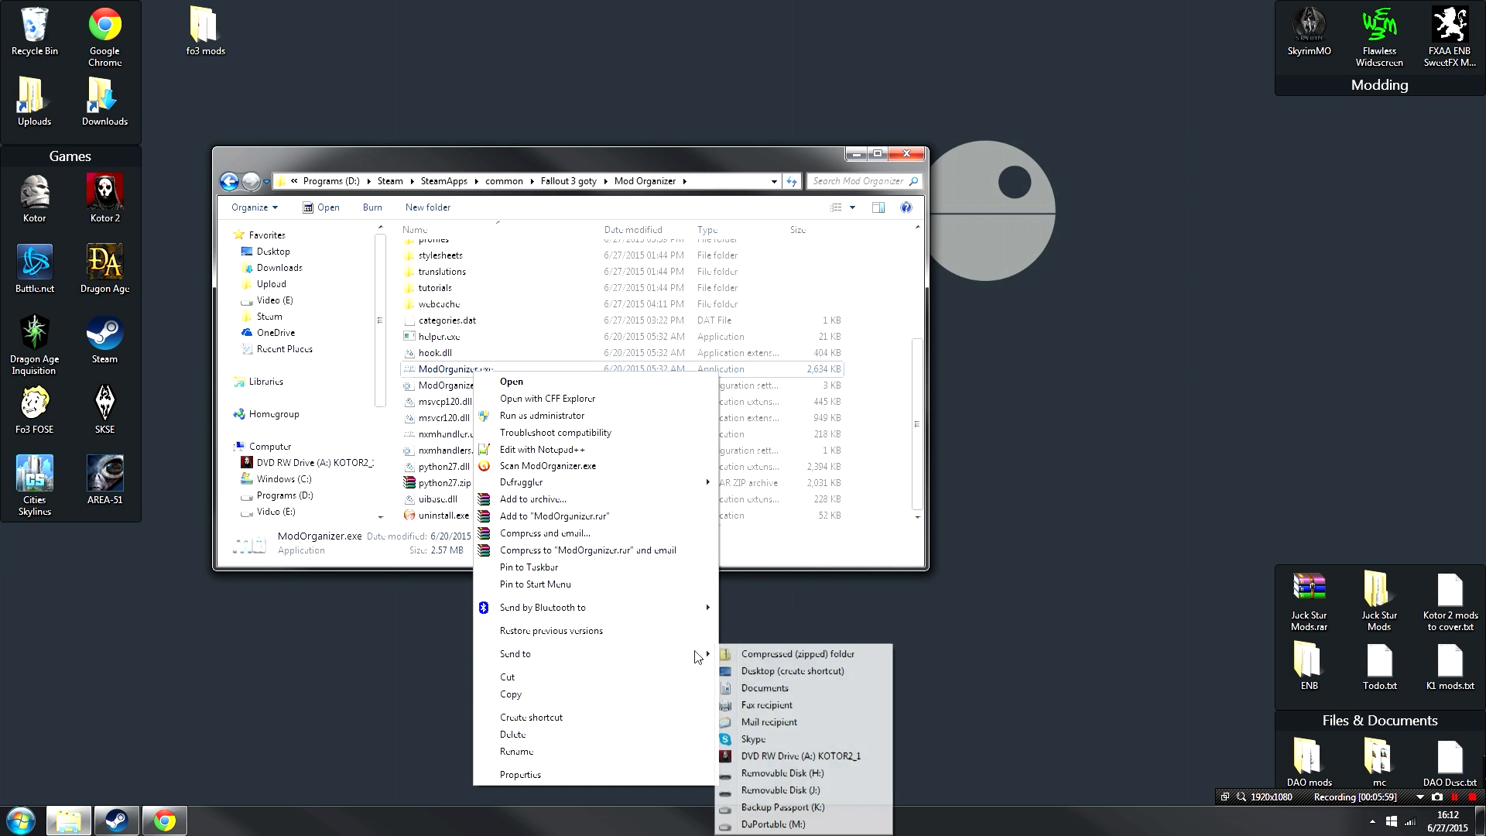
click(598, 716)
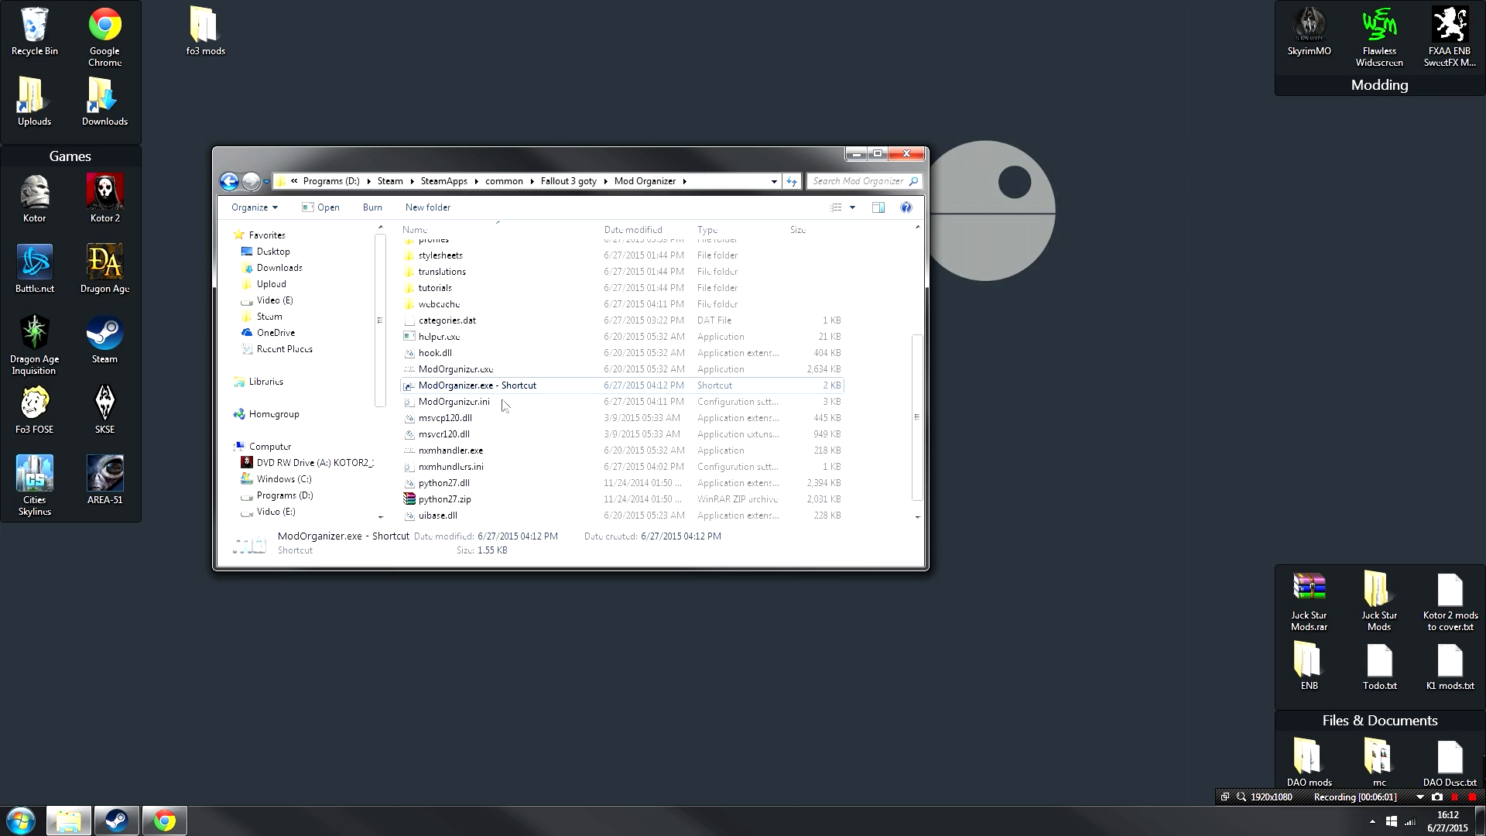
drag(496, 386, 981, 77)
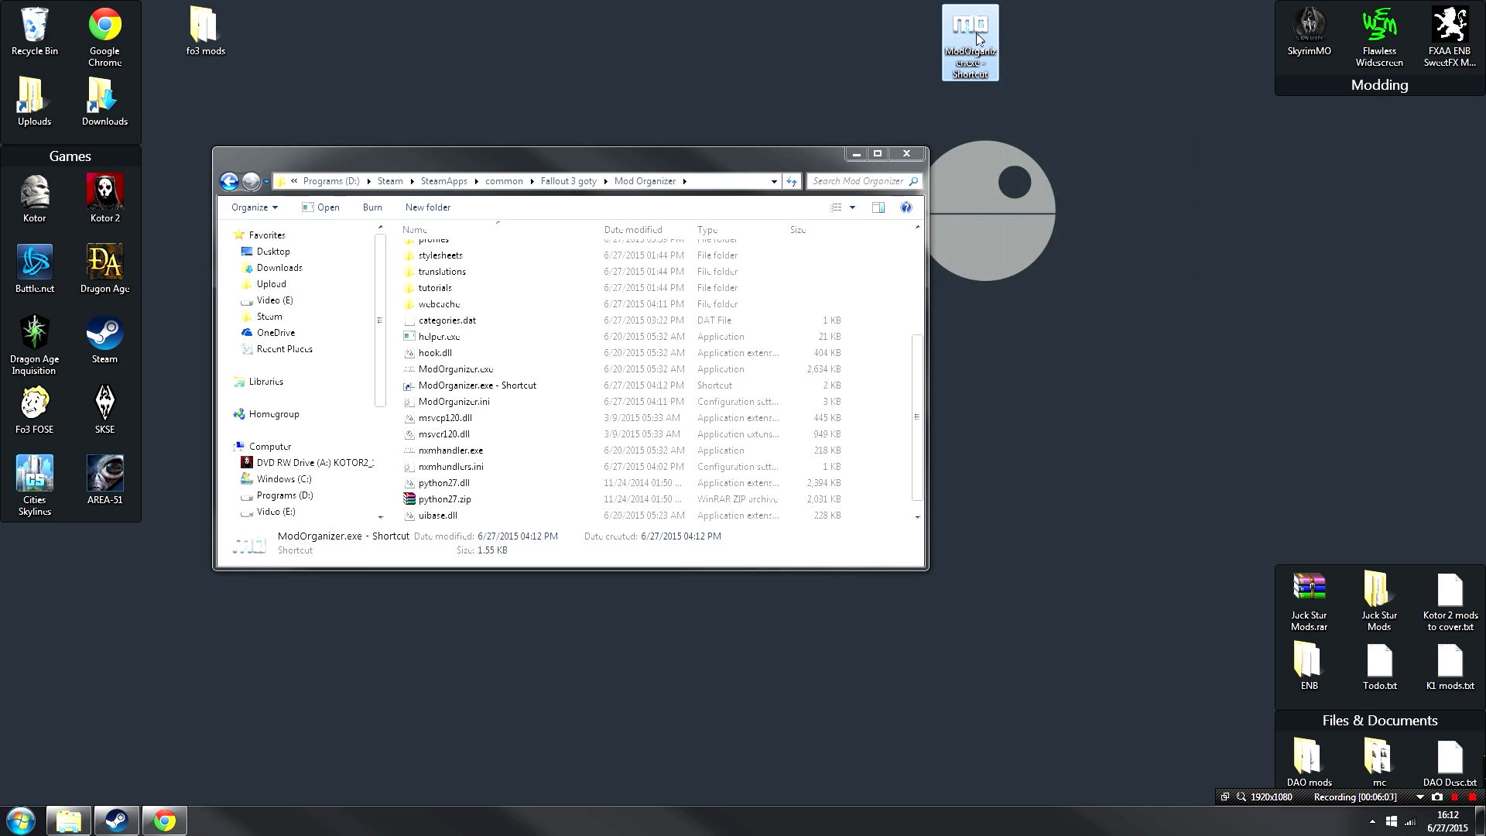
Rename the desktop shortcut to Fallout3 MO.
key(F2)
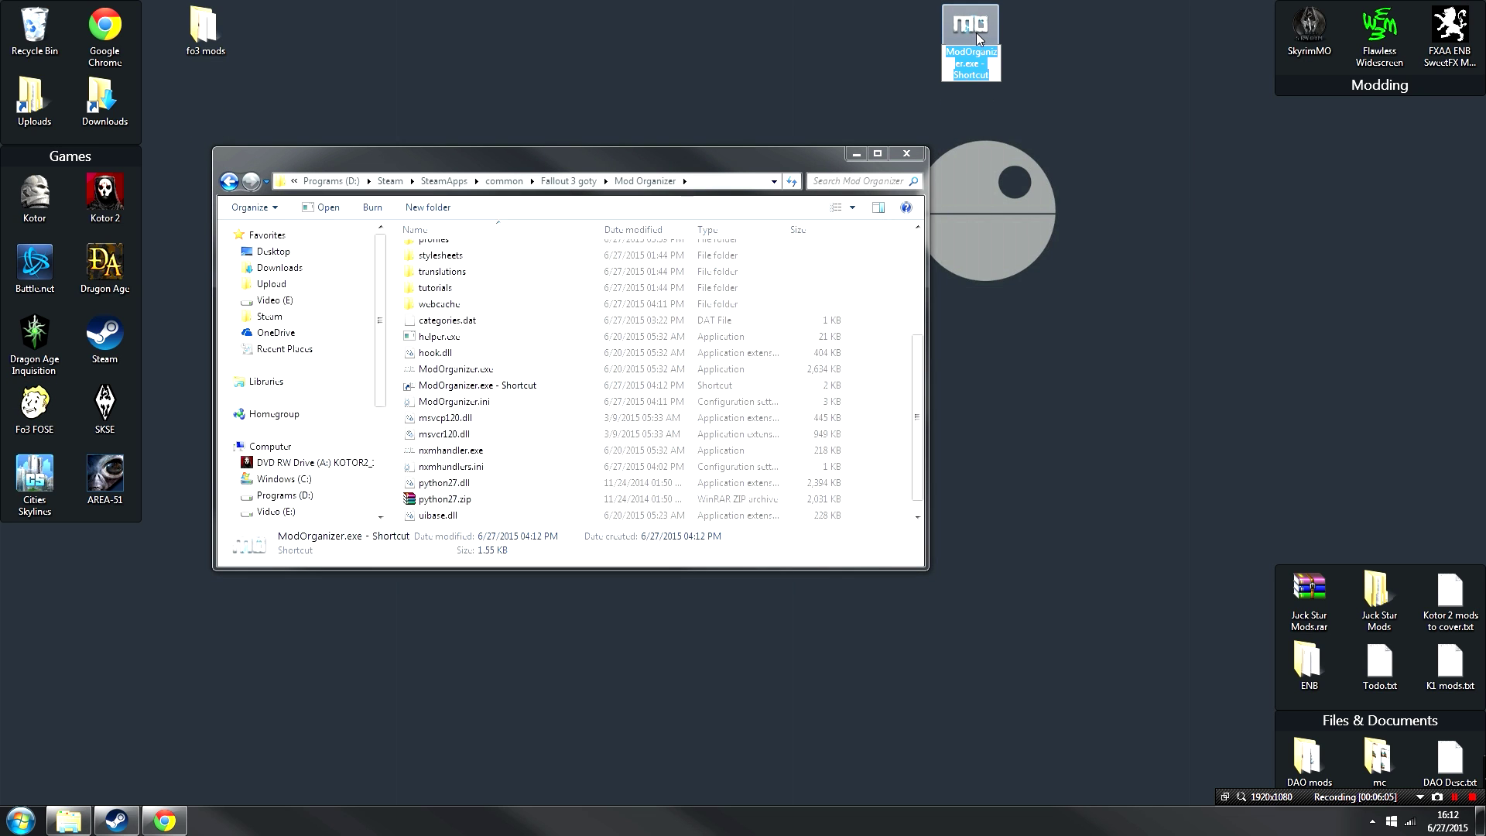
text(Fallout3MO)
key(Return)
Change the icon of the Fallout3 MO desktop shortcut to F3icon.ico from the Fallout 3 goty folder.
right_click(977, 35)
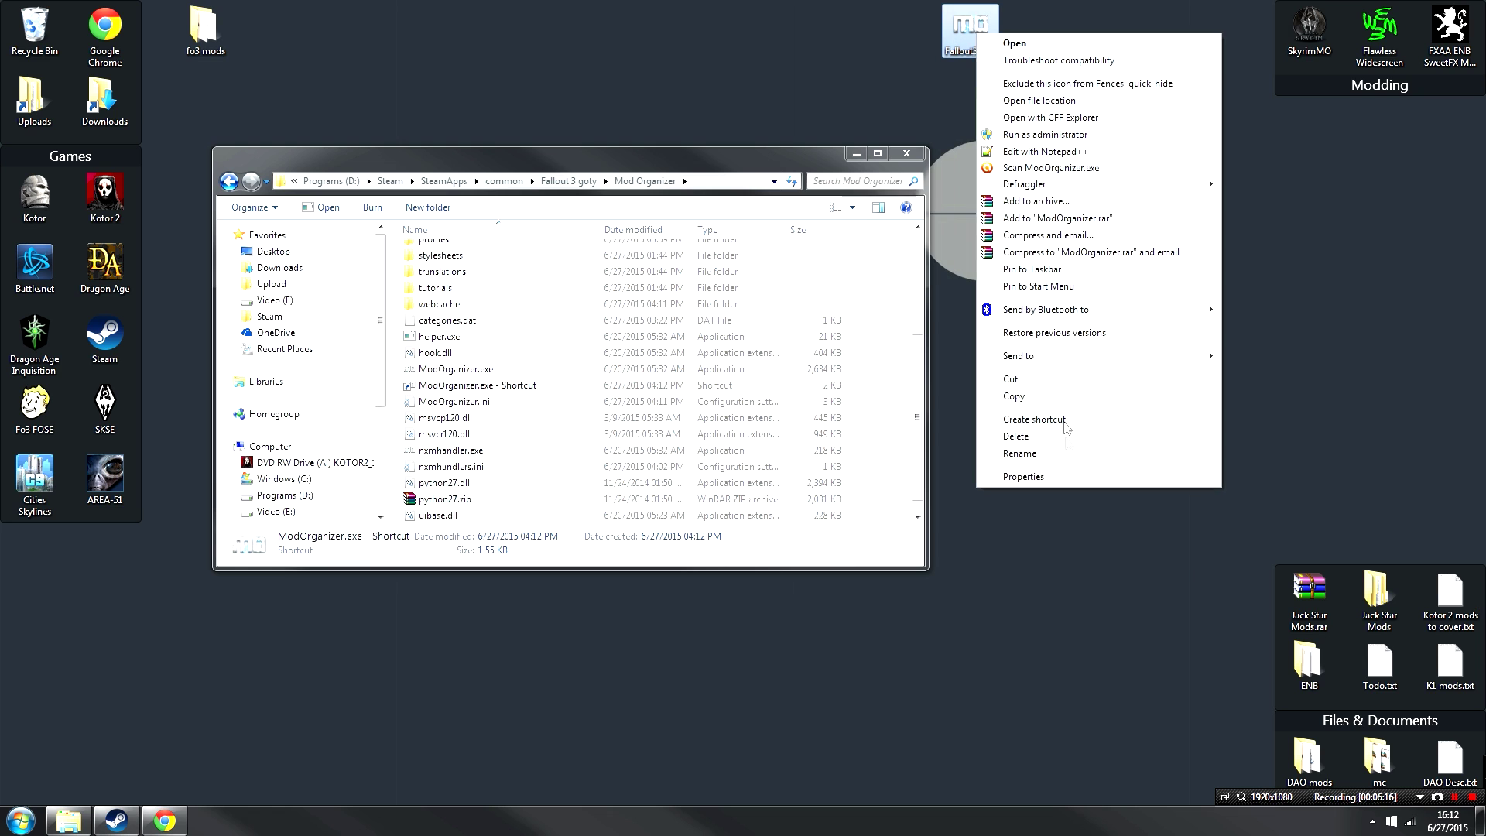
click(1024, 477)
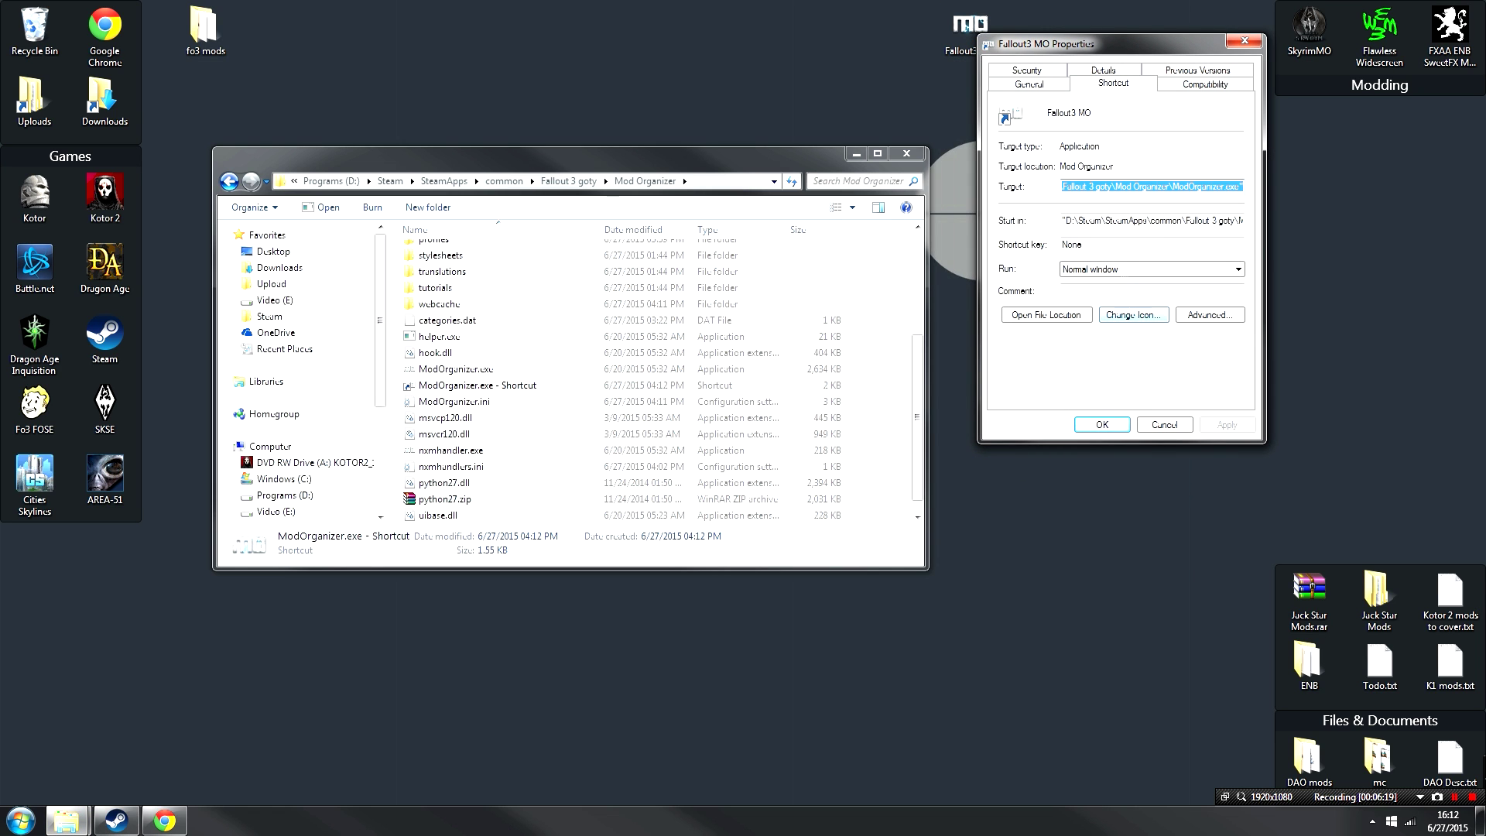
click(1137, 314)
click(1228, 158)
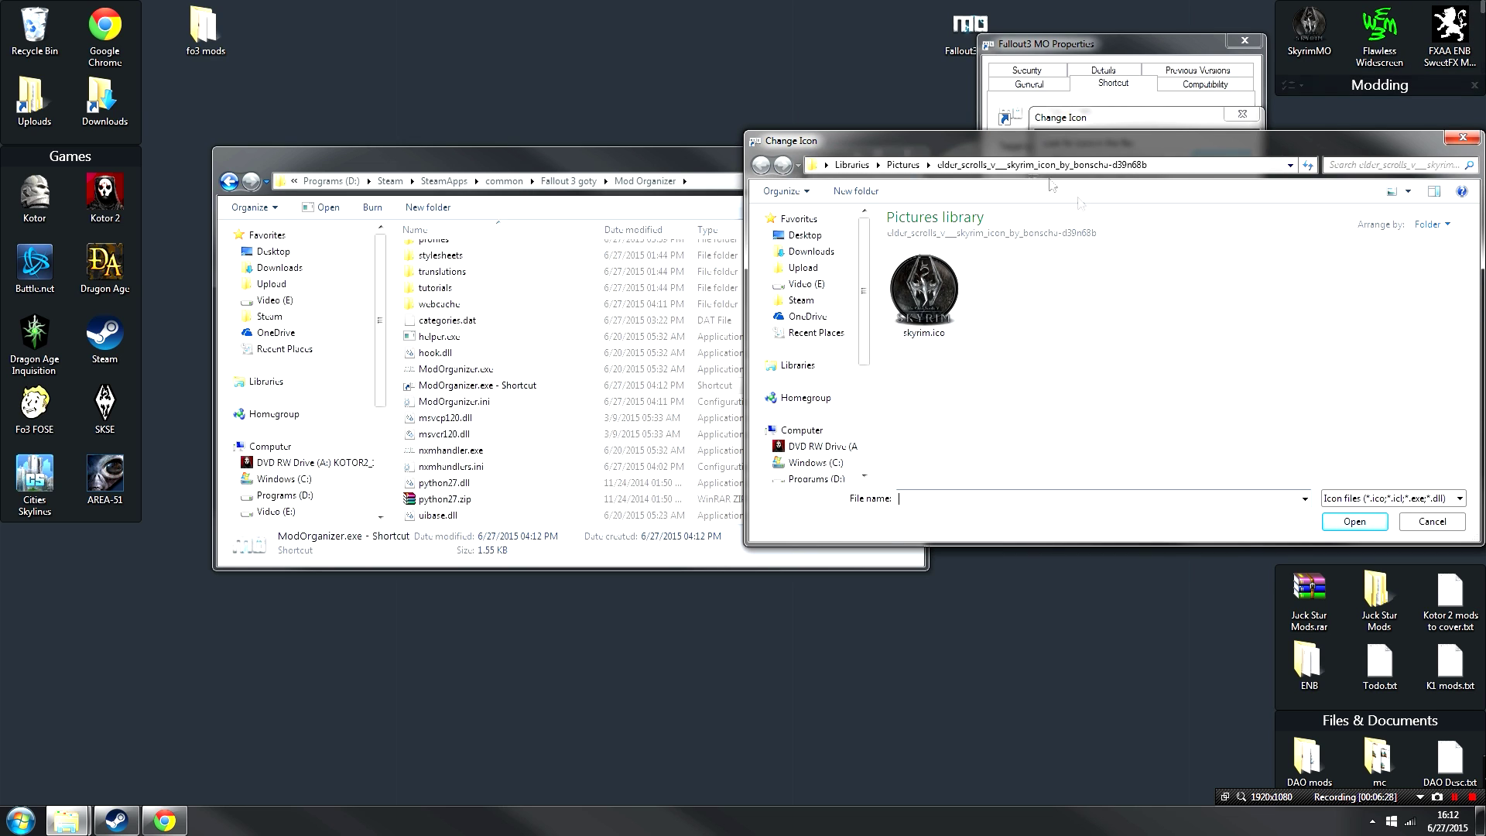
click(1452, 798)
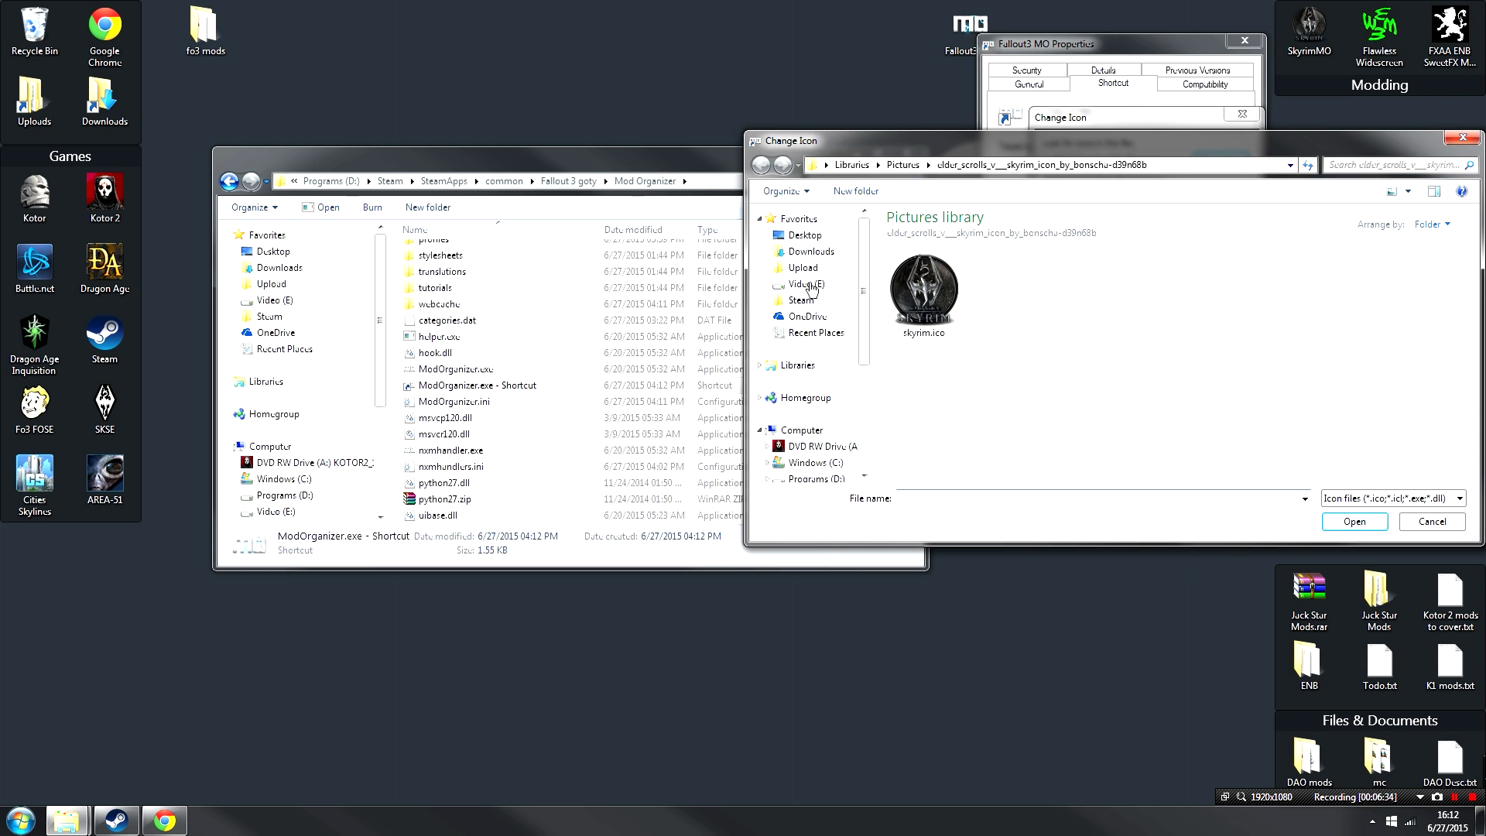
click(807, 283)
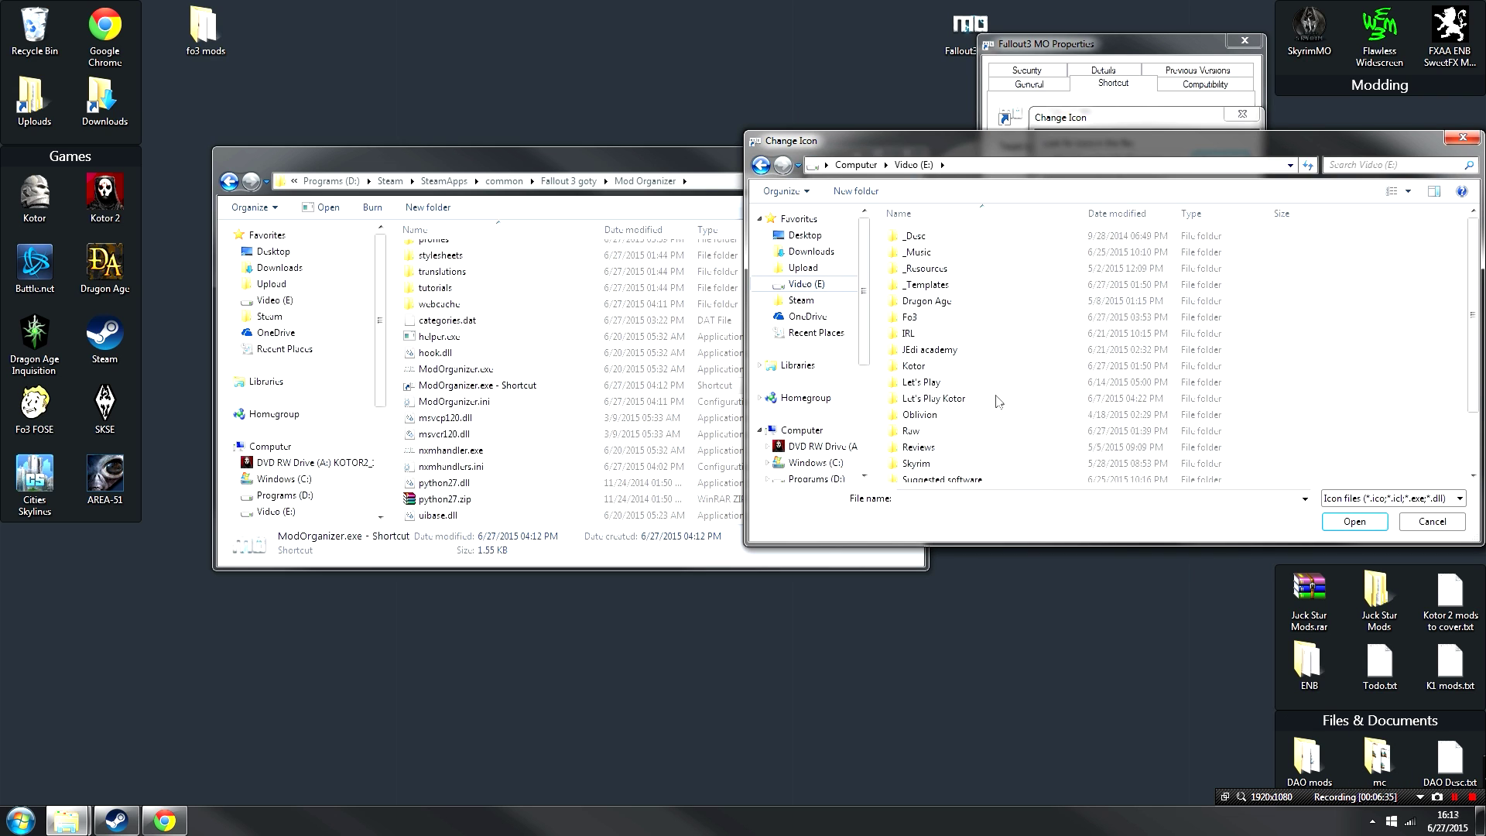
click(966, 346)
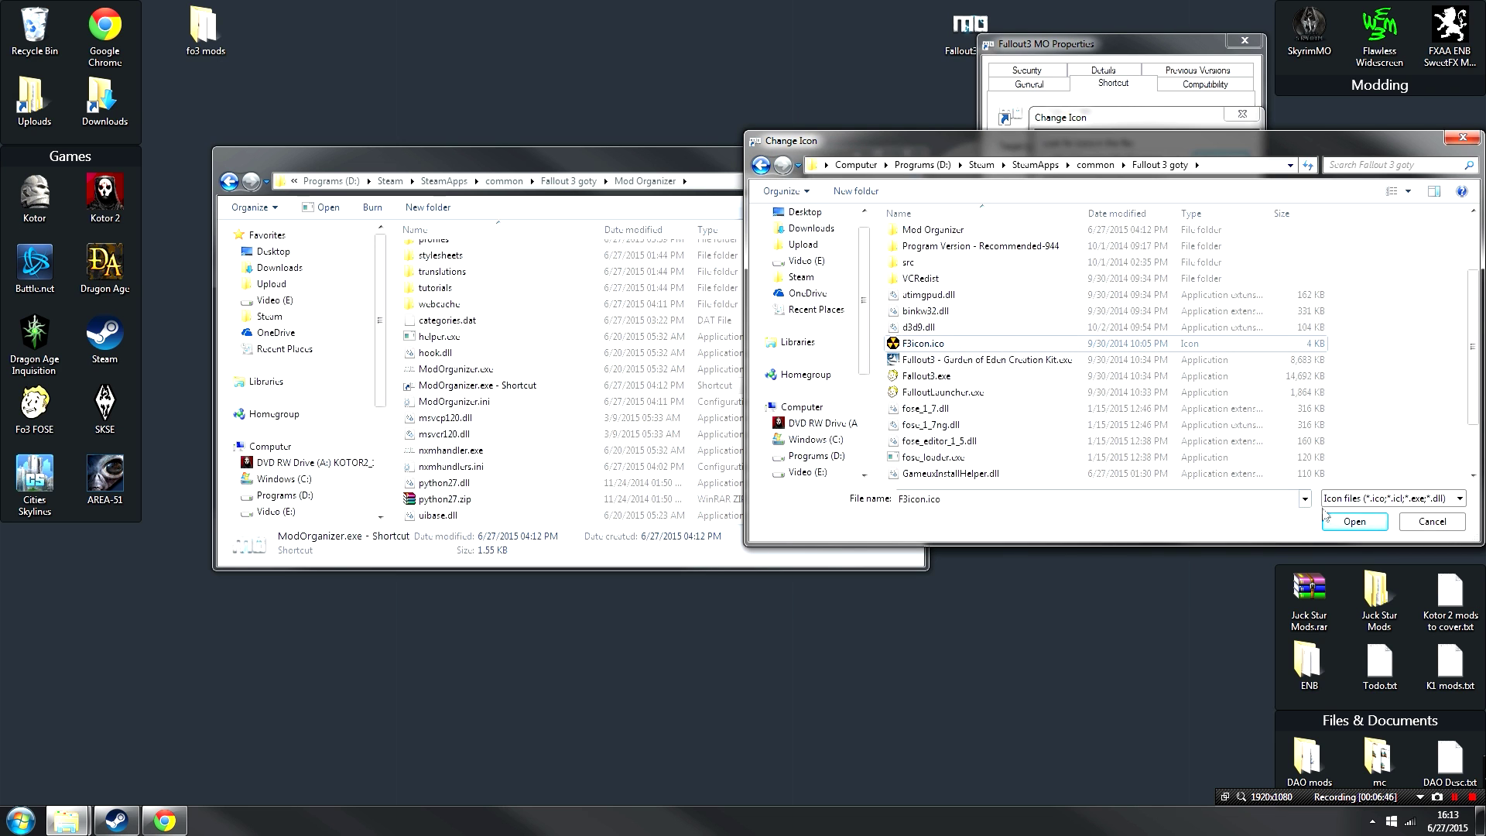
click(1353, 521)
click(1146, 365)
click(1229, 426)
click(1102, 424)
Move the Fallout3 MO shortcut into the Modding group beside SkyrimMO, keeping the group one row high.
drag(970, 27, 1213, 90)
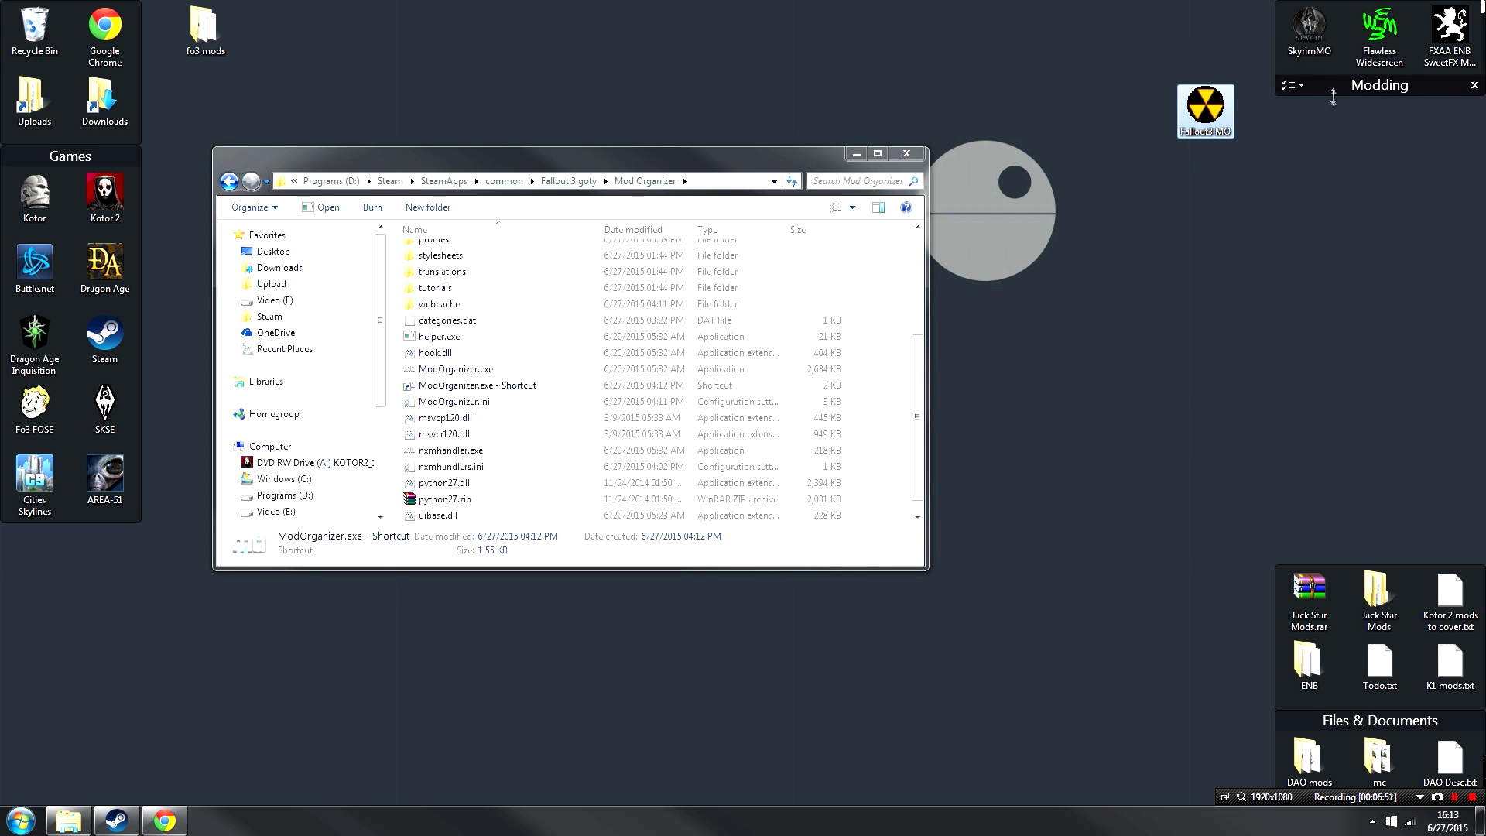
drag(1333, 96, 1337, 130)
drag(1206, 110, 1380, 31)
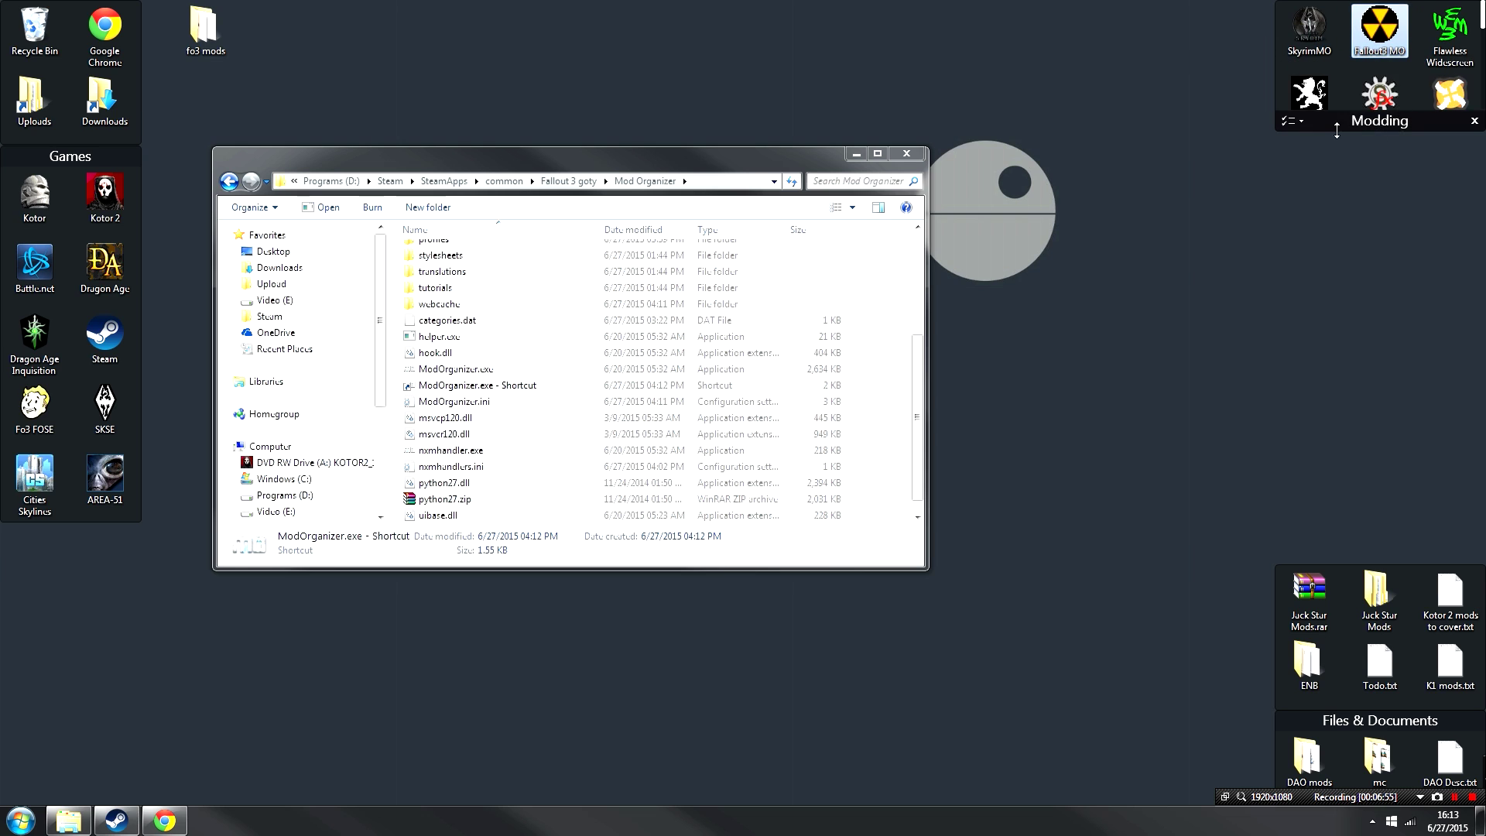
drag(1336, 130, 1337, 96)
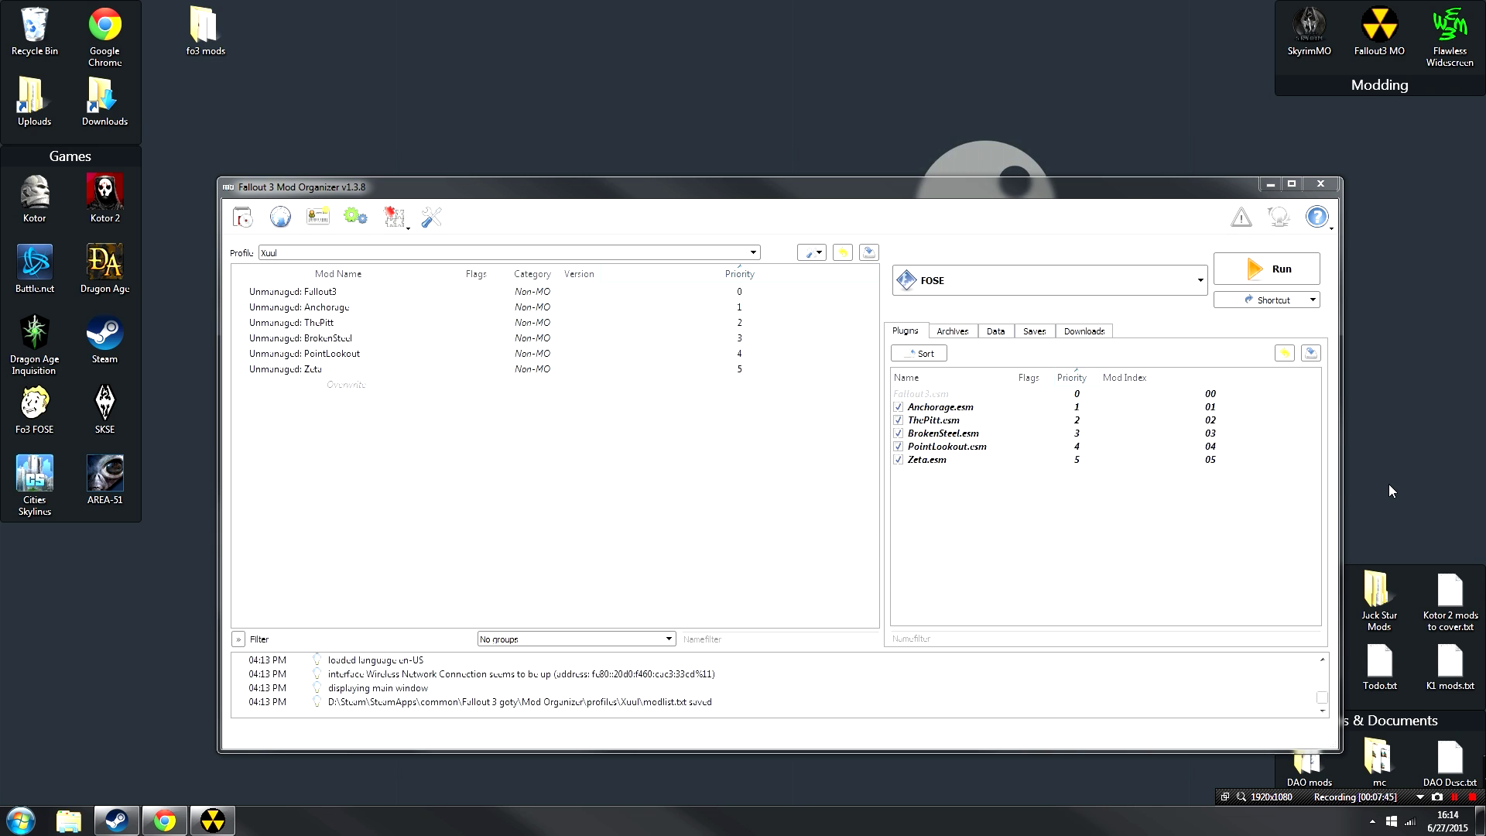
Select FOSE as the program to run, create a desktop shortcut for it and move that shortcut clear of the window.
click(1106, 280)
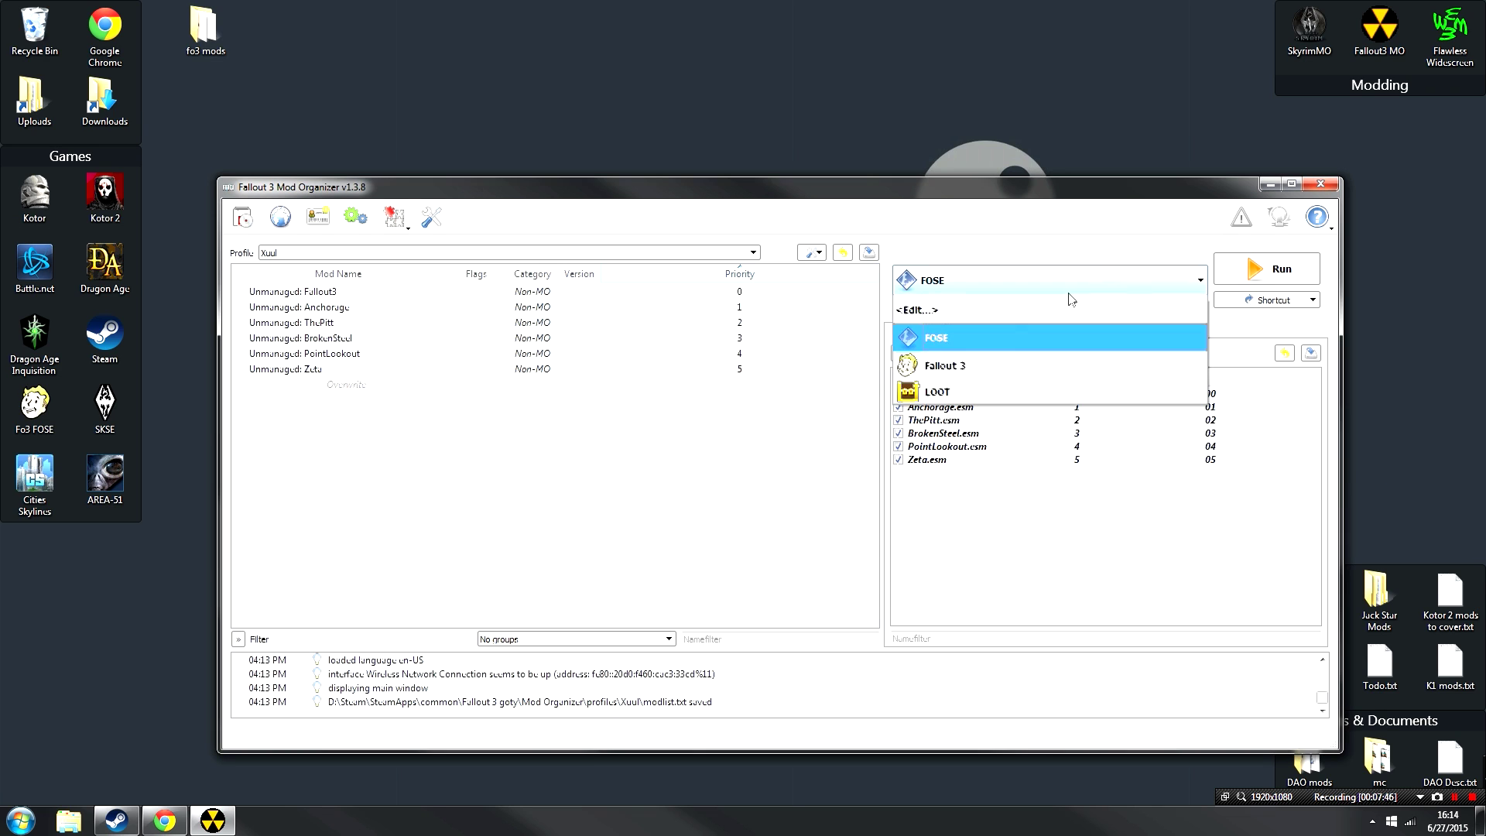
click(999, 333)
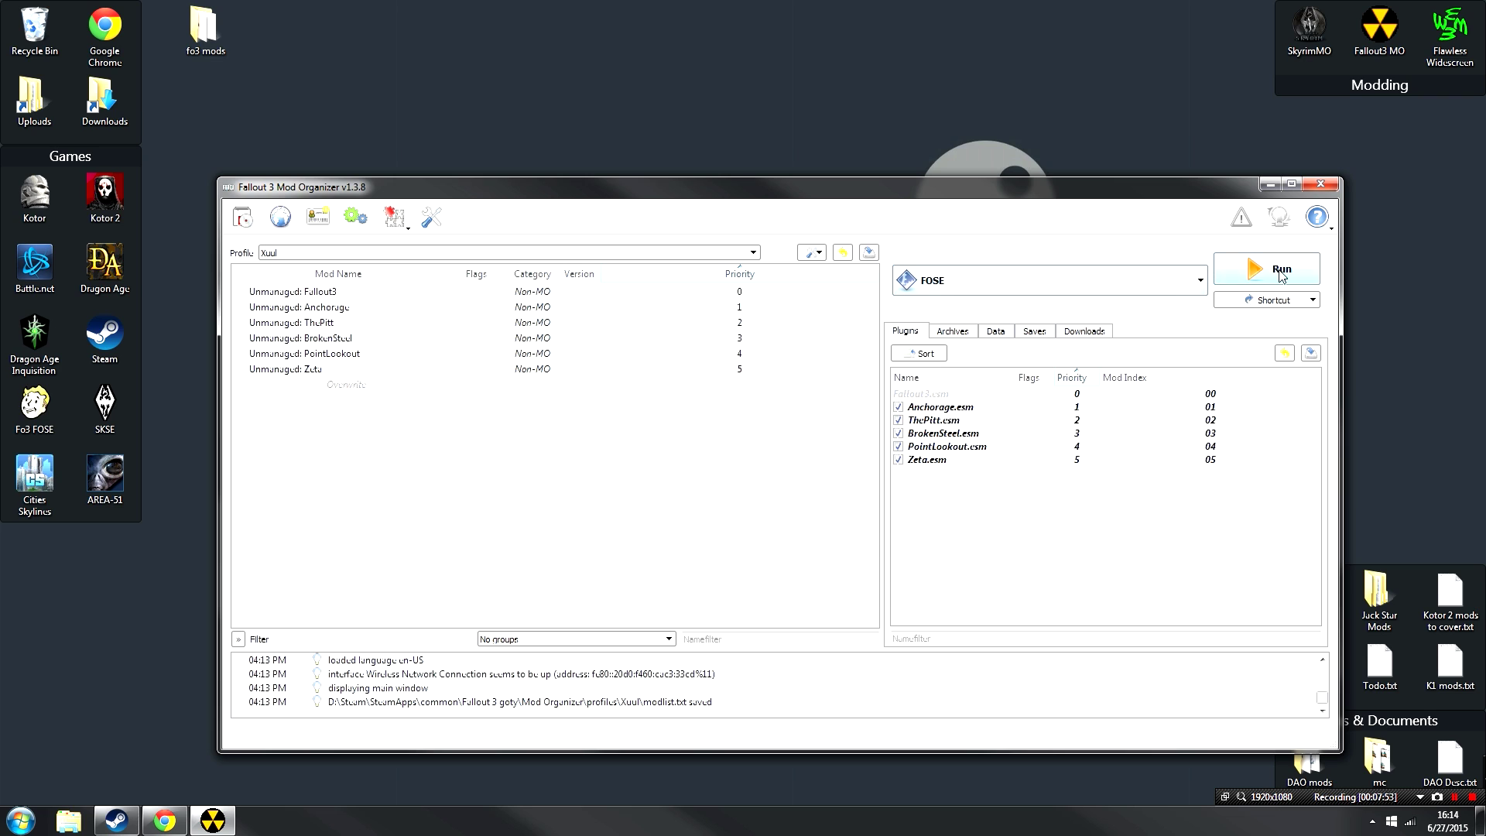
click(1279, 302)
click(1288, 339)
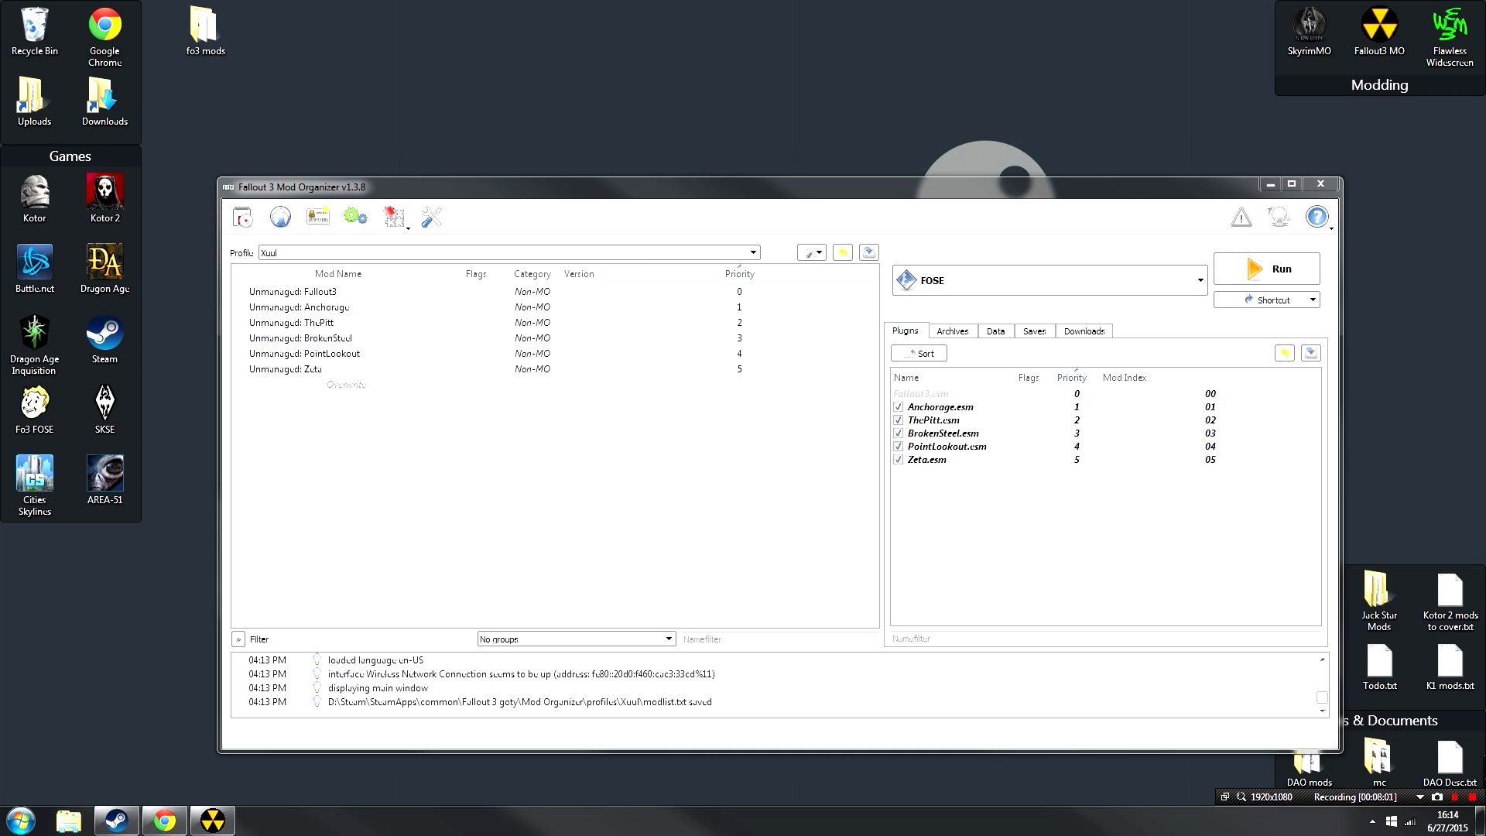
drag(710, 147, 735, 31)
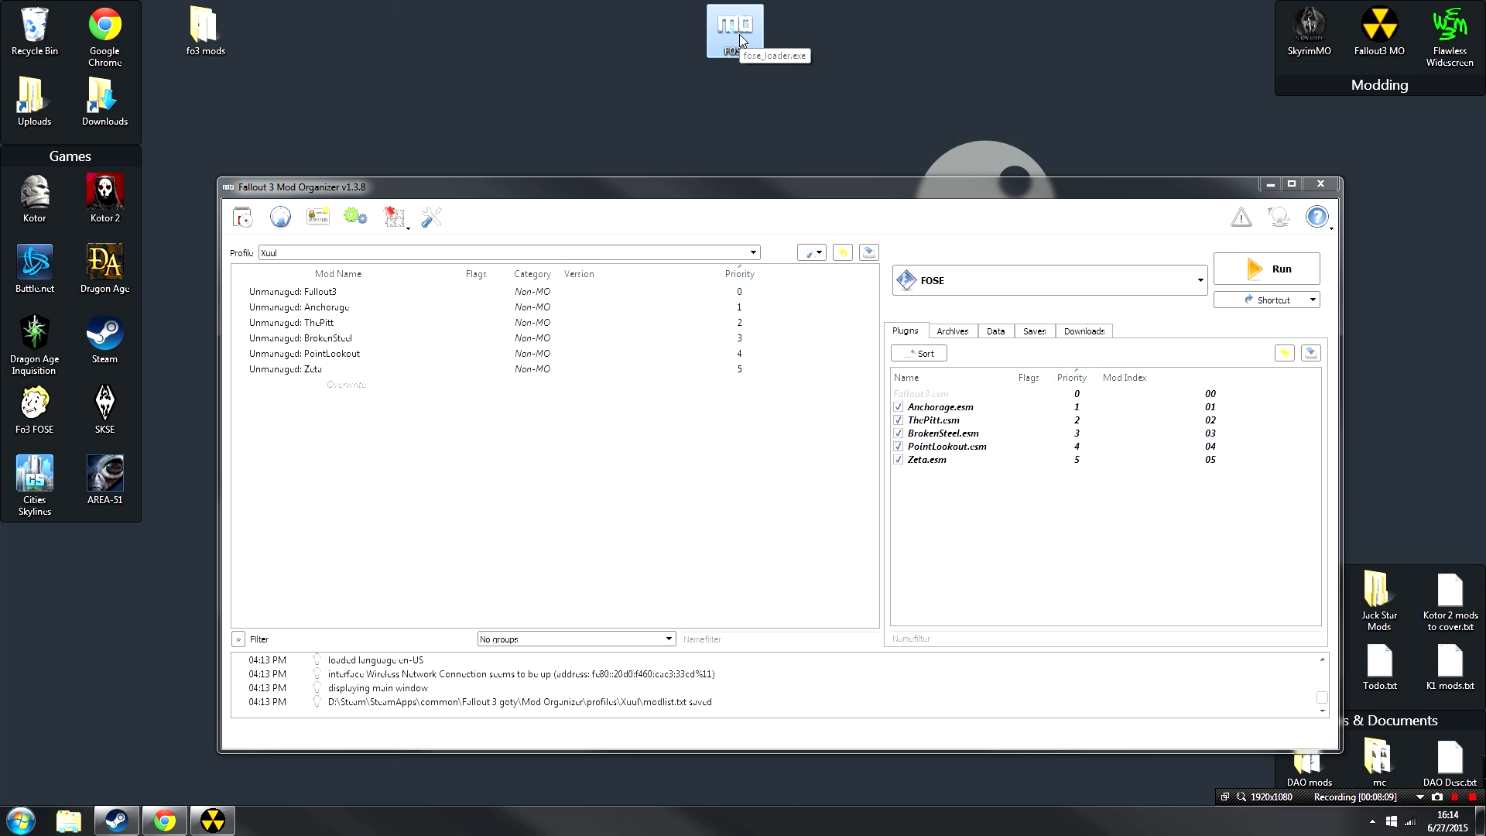
Delete the FOSE shortcut from the desktop.
key(Delete)
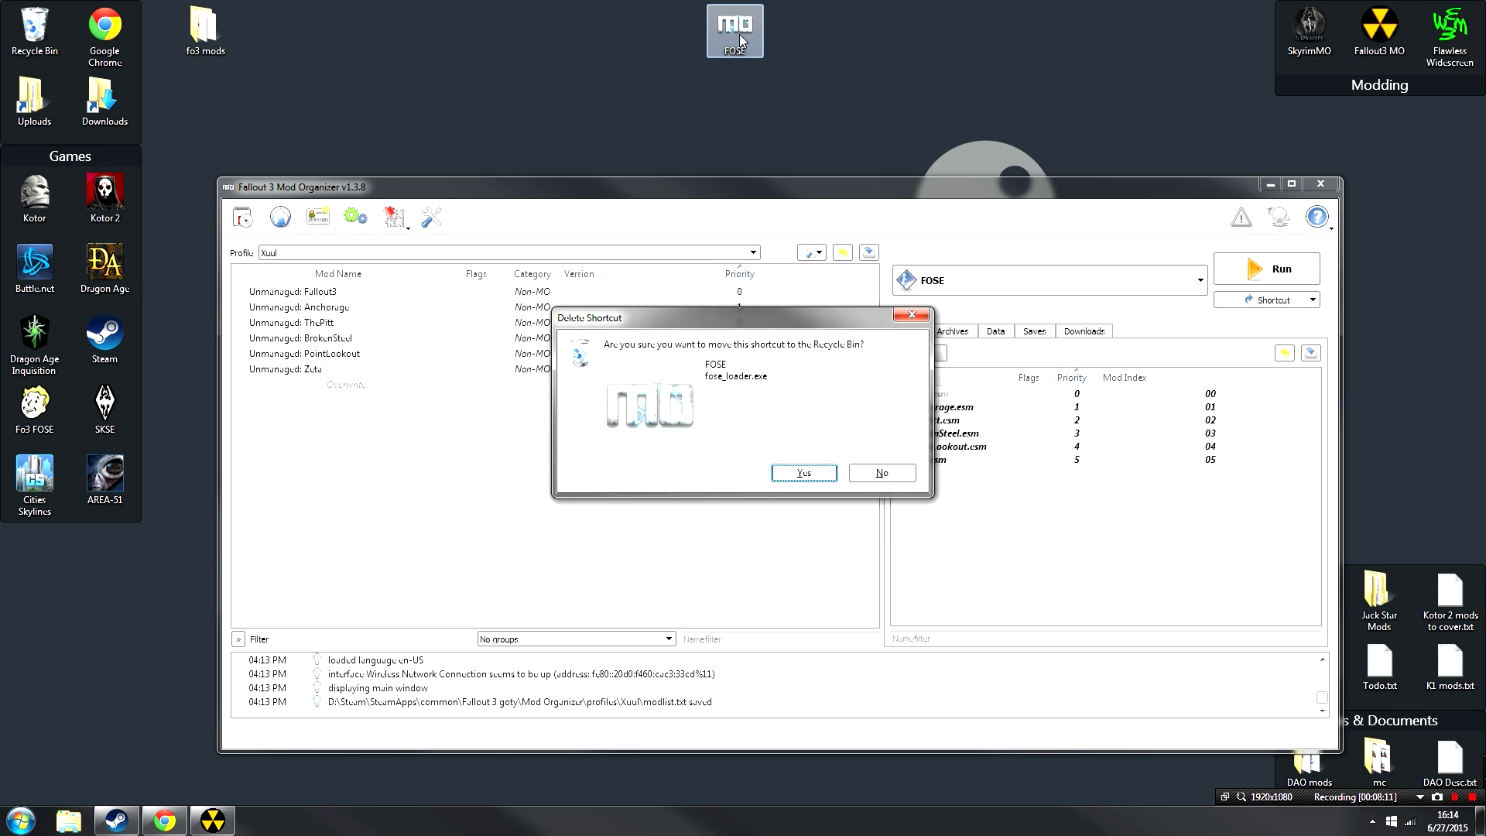
click(804, 472)
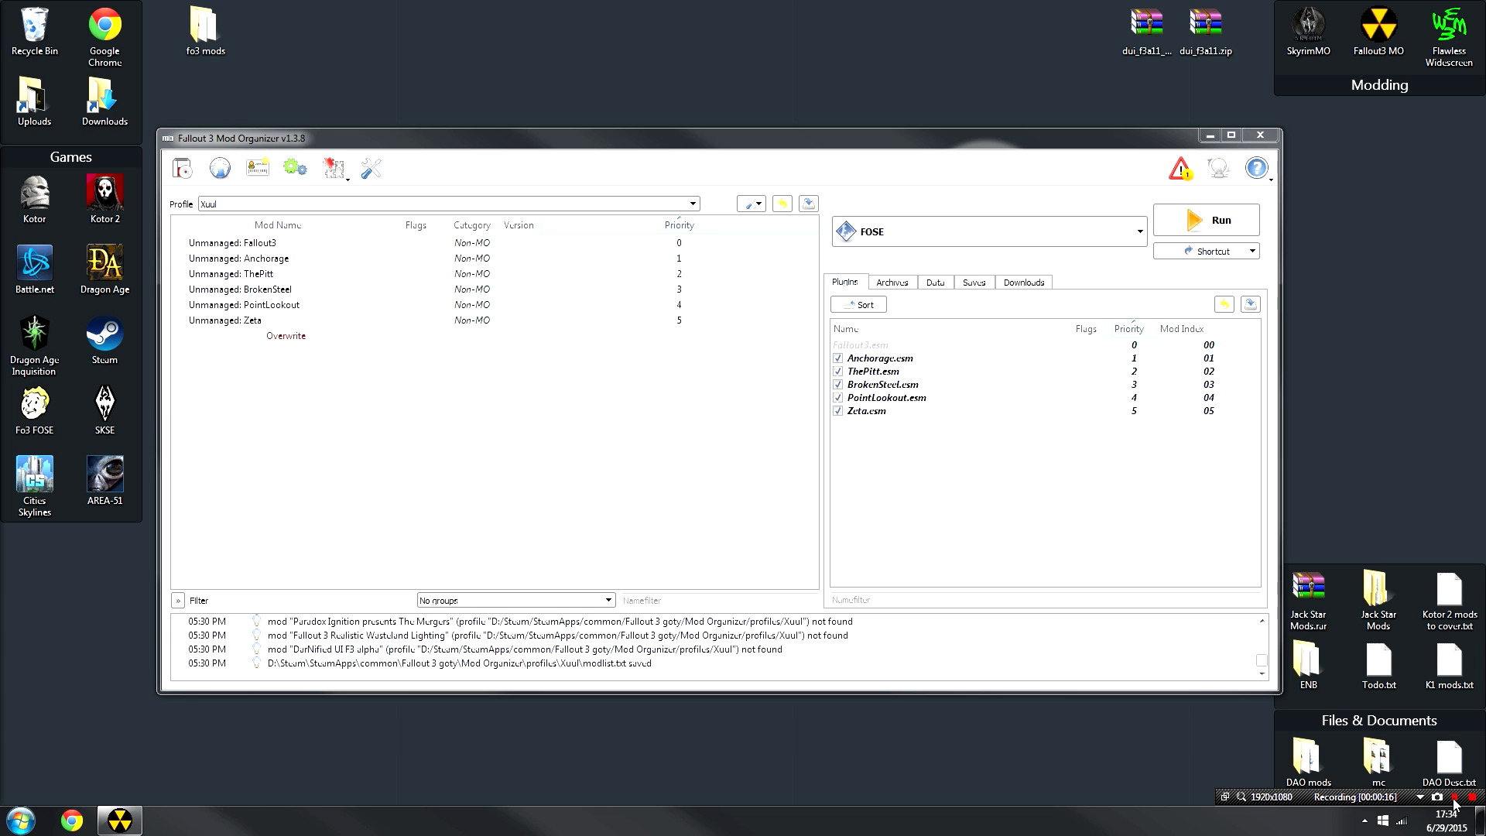
Open the profile's fallout.ini in the INI editor and find the [Controls] section by searching for "control".
click(333, 167)
click(362, 193)
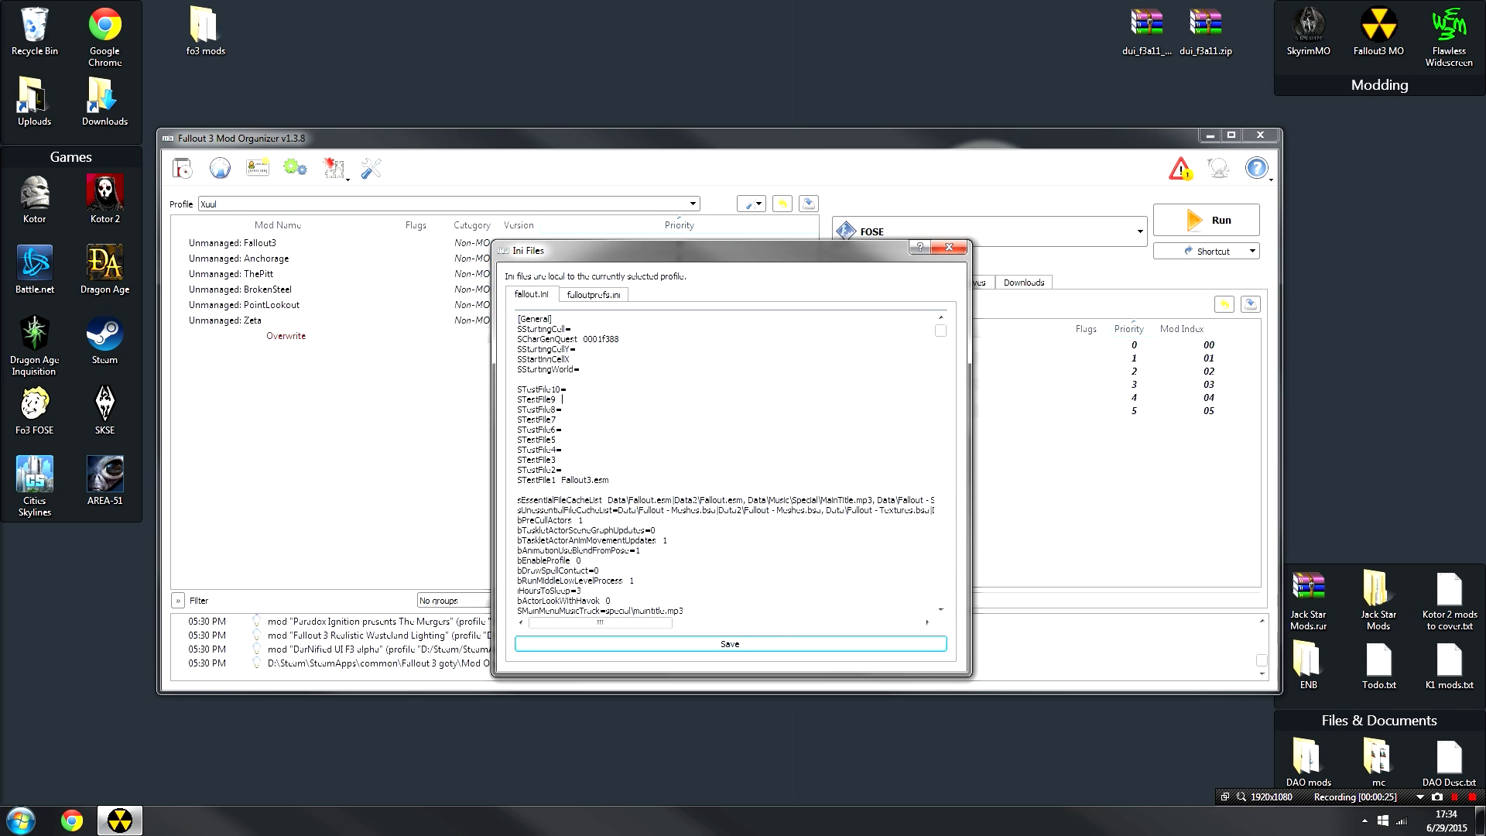
key(ctrl+f)
text(control)
key(Return)
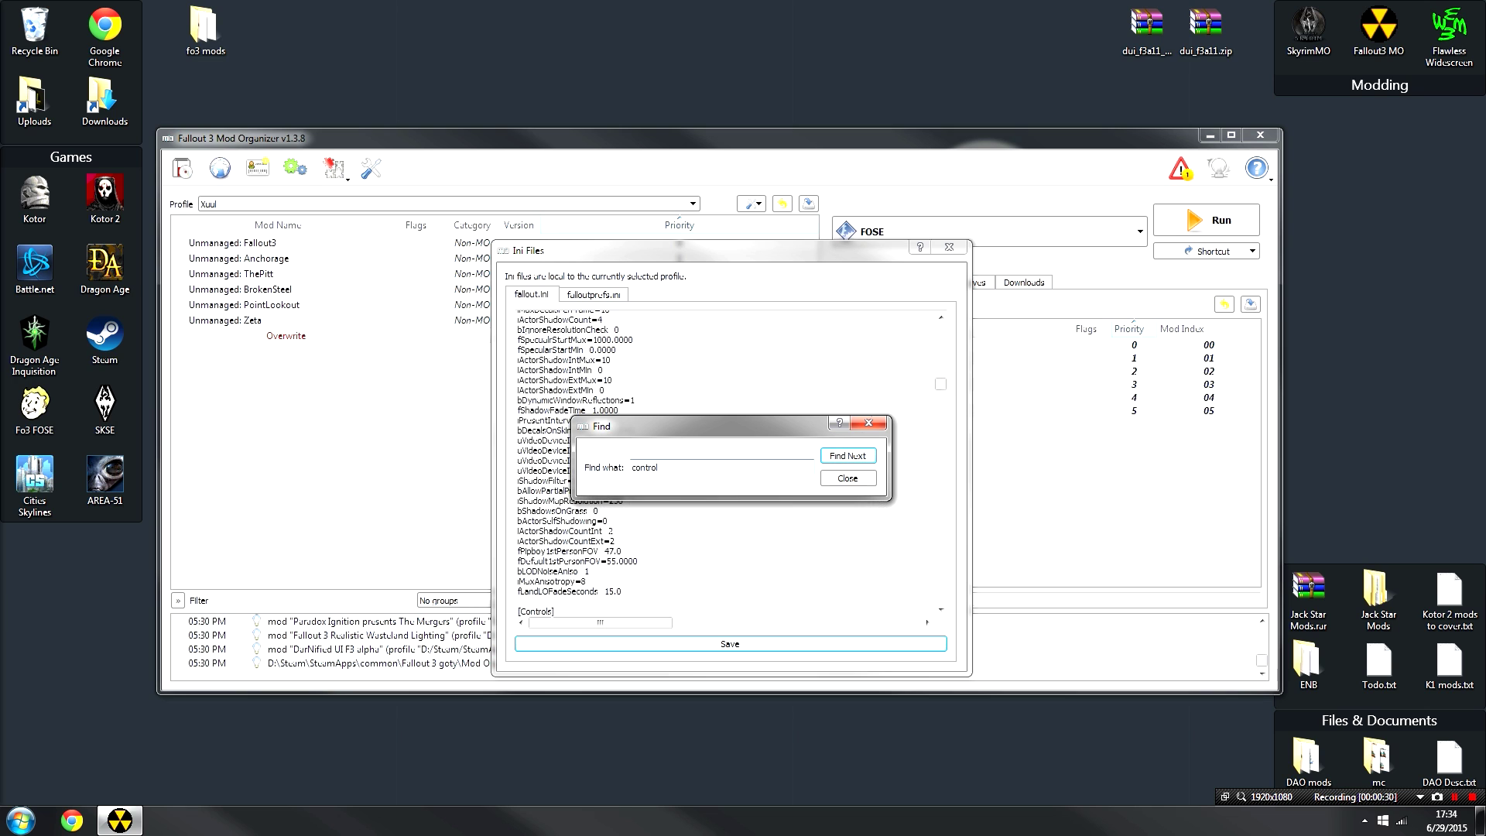
click(868, 423)
click(941, 610)
click(940, 610)
click(940, 610)
key(Escape)
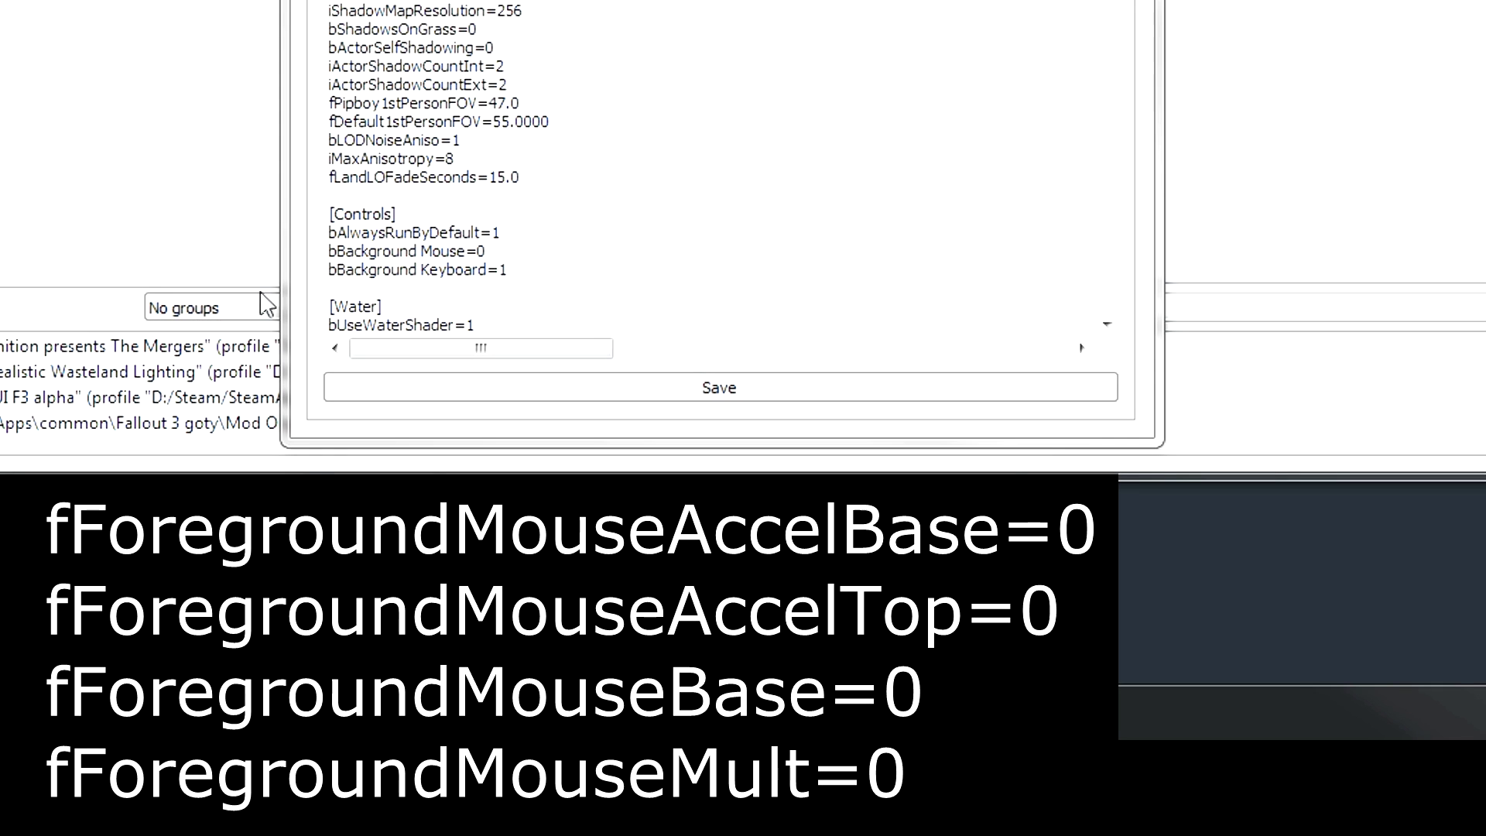
Add fForegroundMouseAccelBase=0, fForegroundMouseAccelTop=0, fForegroundMouseBase=0 and fForegroundMouseMult=0 on separate lines below bBackground Keyboard=1 in the [Controls] section.
click(615, 580)
key(Return)
text(fForegroundMouseAccelBase=0 fForegroundMouseAccelTop=0 fForegroundMouseBase=0 fForegroundMouseMult=0)
scroll(696, 170, down, 3)
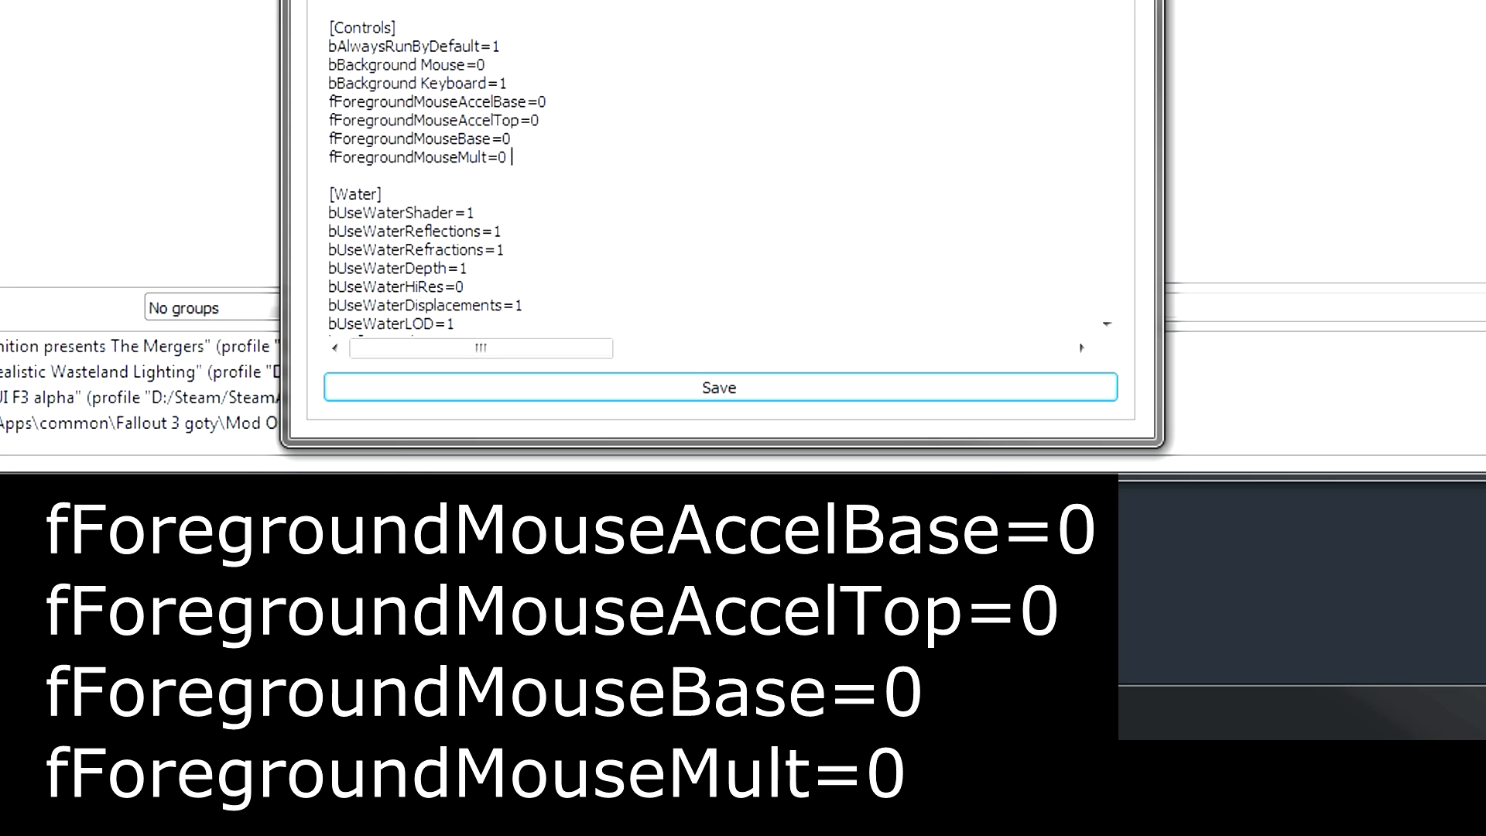